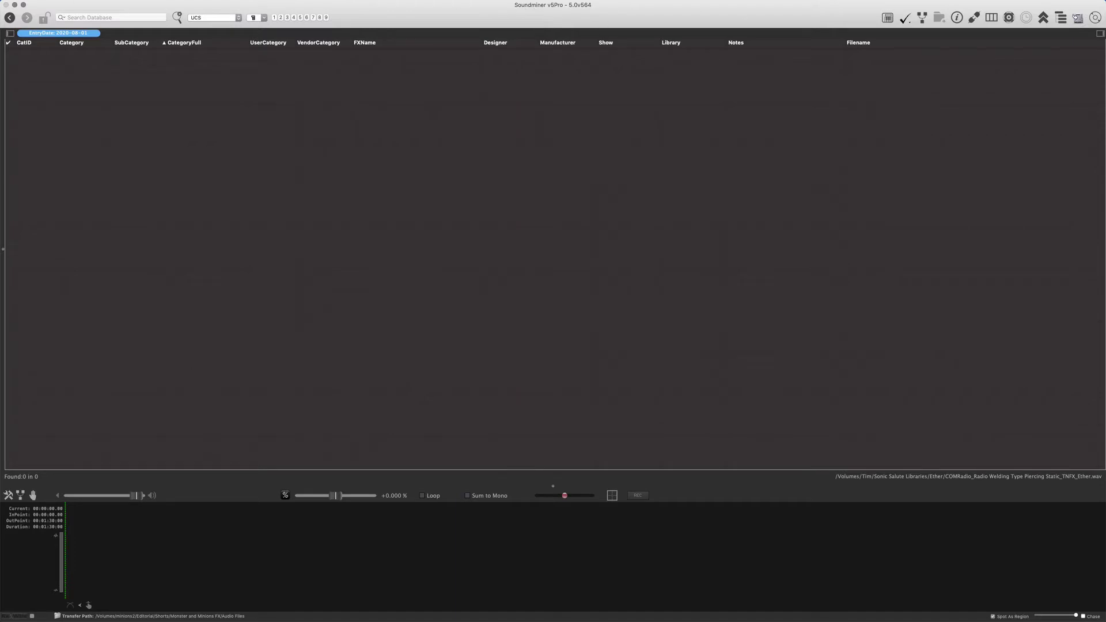
Step: Import the Doom Drones 2 folder, preview Factory_Abandonned_04, and scroll through the 258 records
left_click_drag(718, 239, 581, 235)
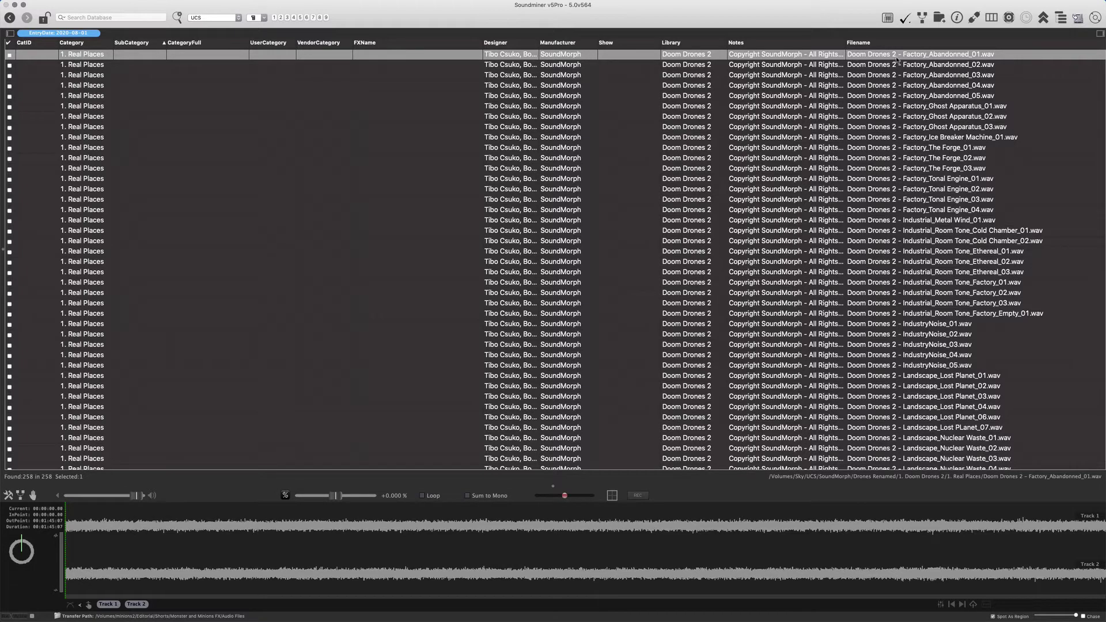
left_click(923, 85)
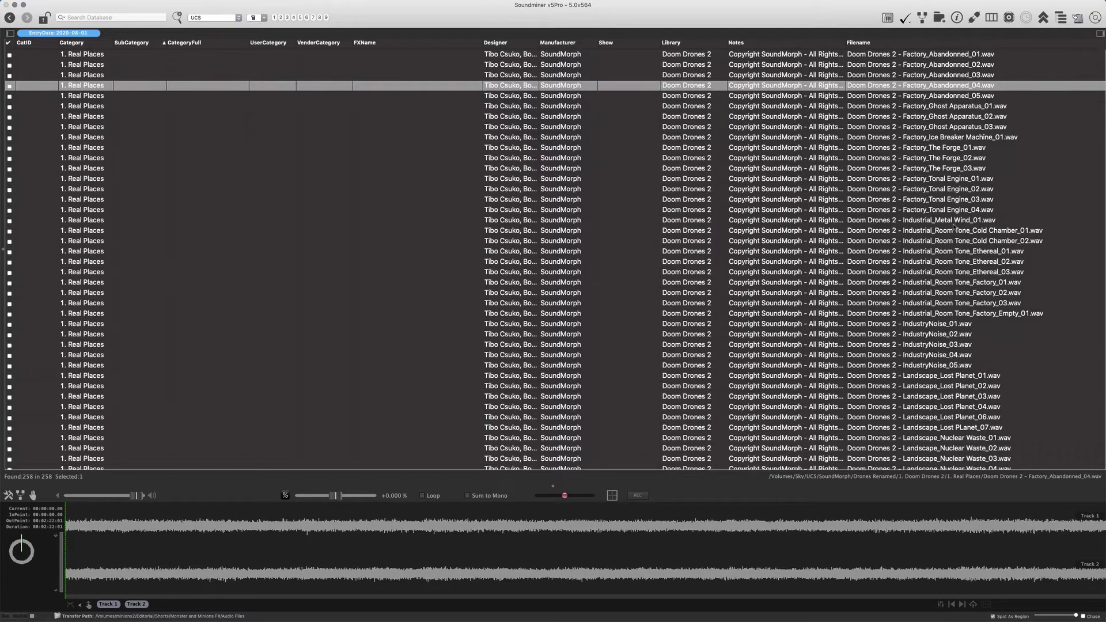
scroll(953, 225, "right", 5)
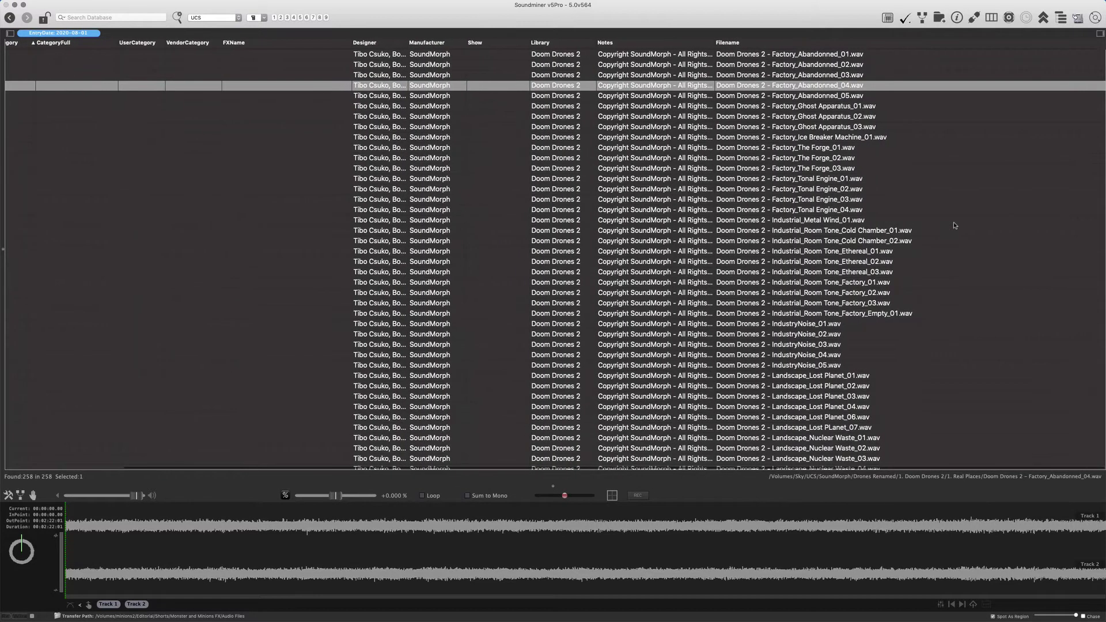
scroll(953, 225, "left", 5)
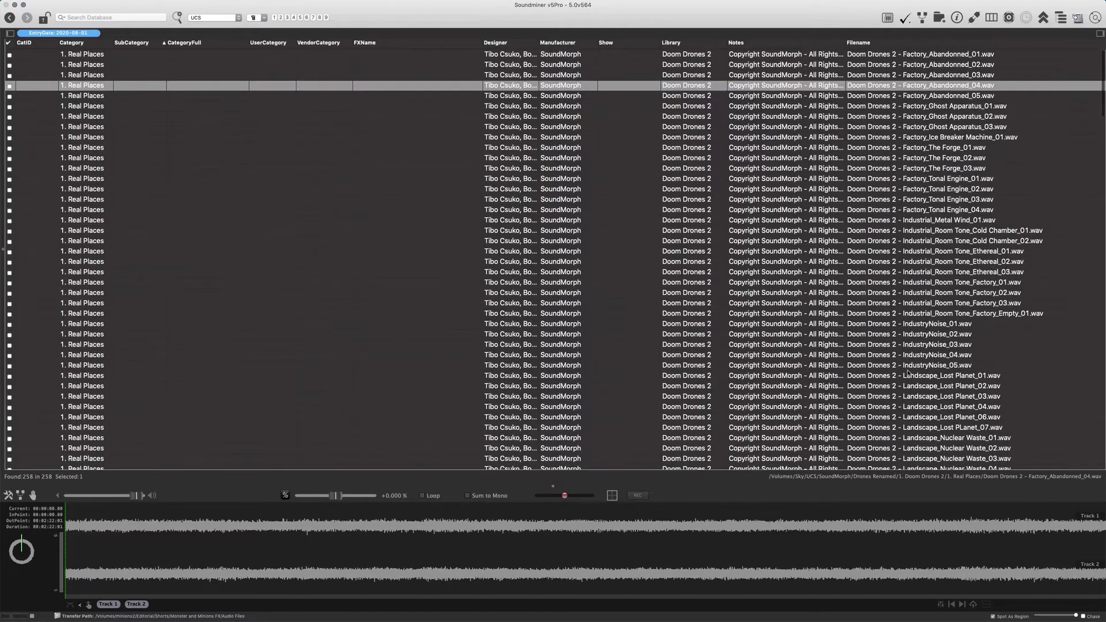
scroll(47, 69, "down", 8)
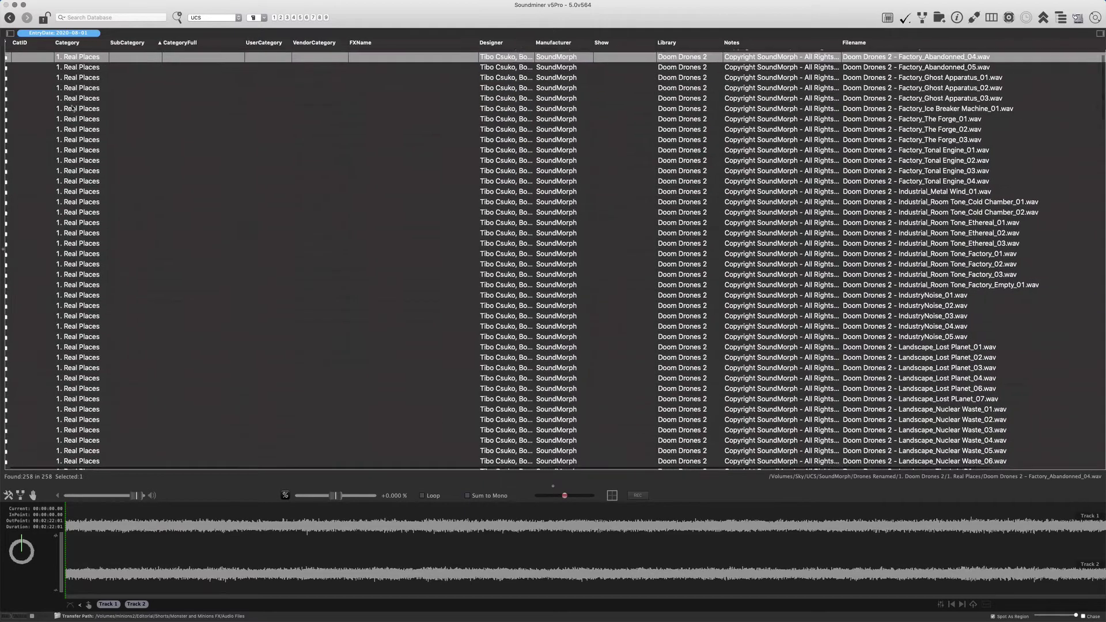
scroll(74, 108, "down", 20)
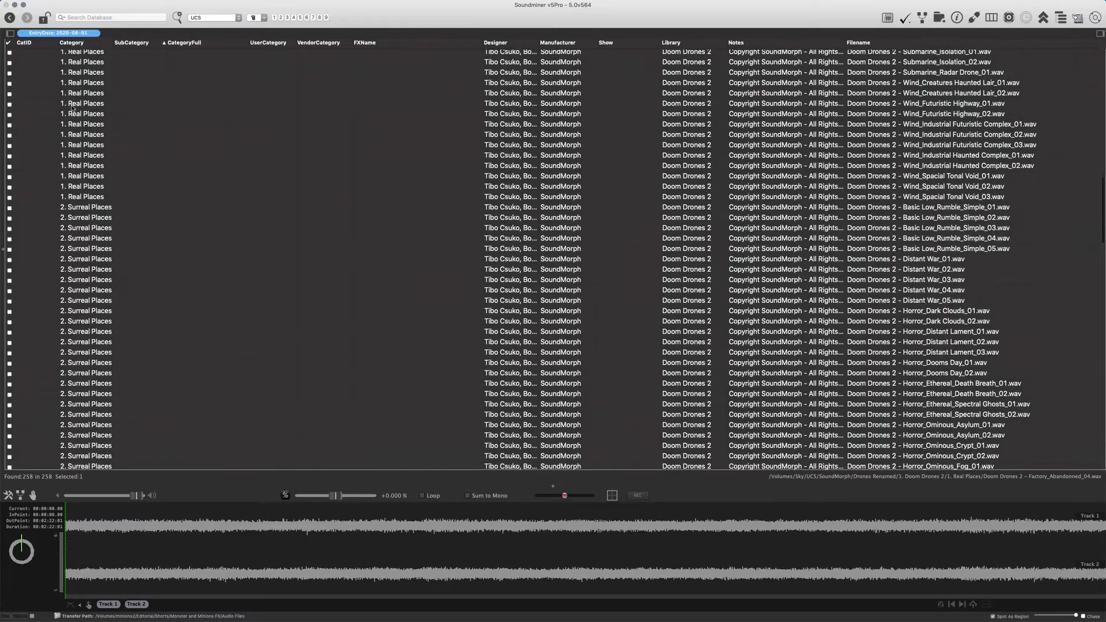
scroll(73, 107, "down", 20)
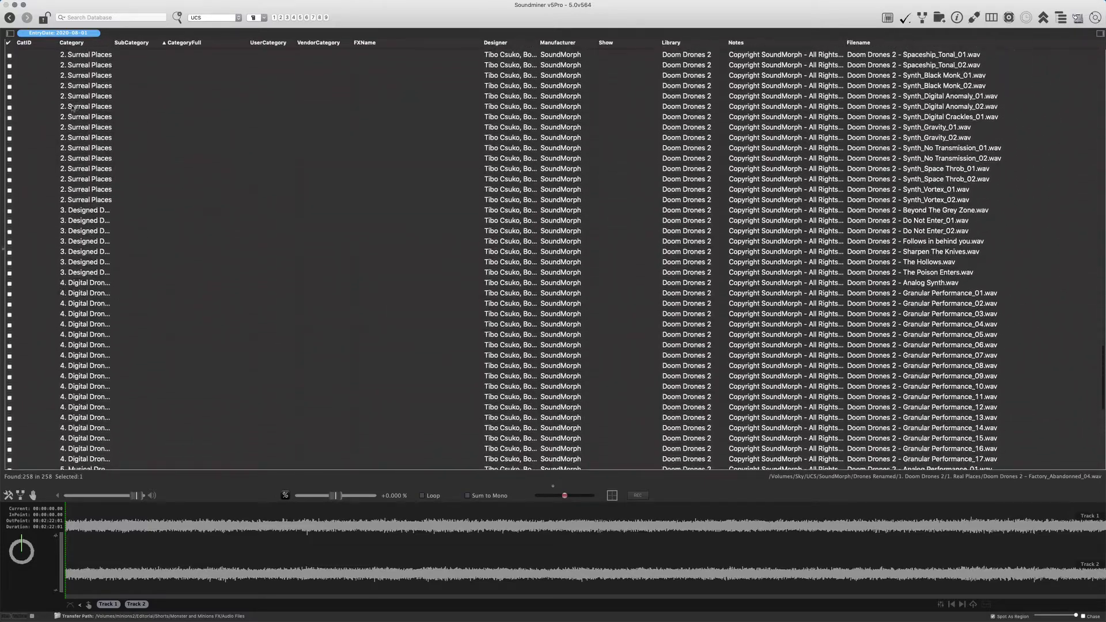
scroll(72, 108, "down", 10)
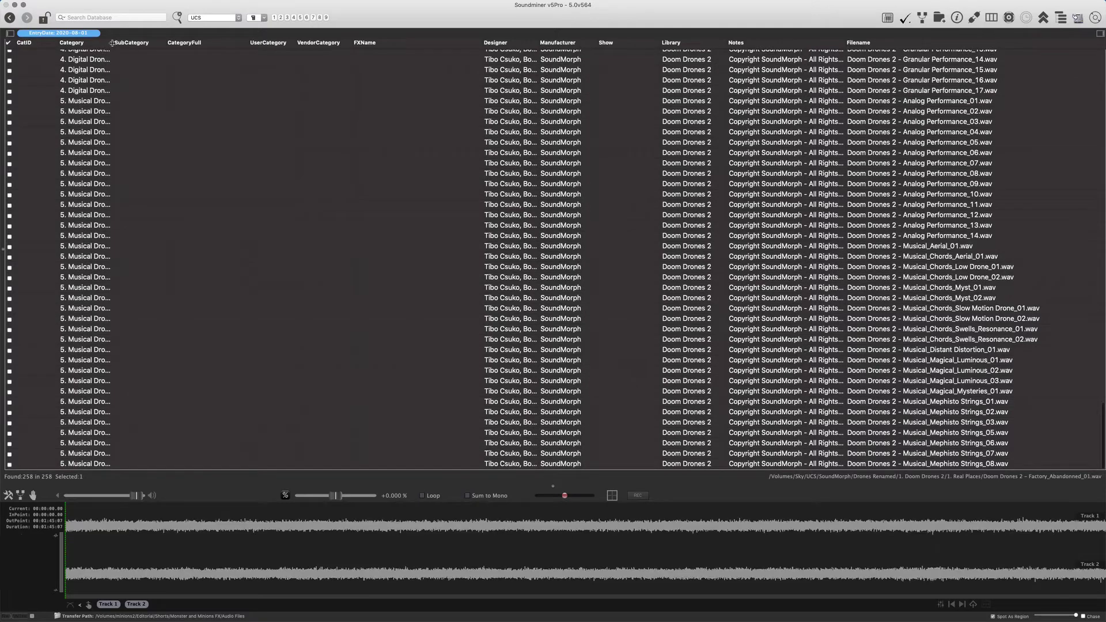
Step: Widen the Category column to show full names like Digital Drone Performances, and scroll the list
left_click_drag(112, 45, 166, 42)
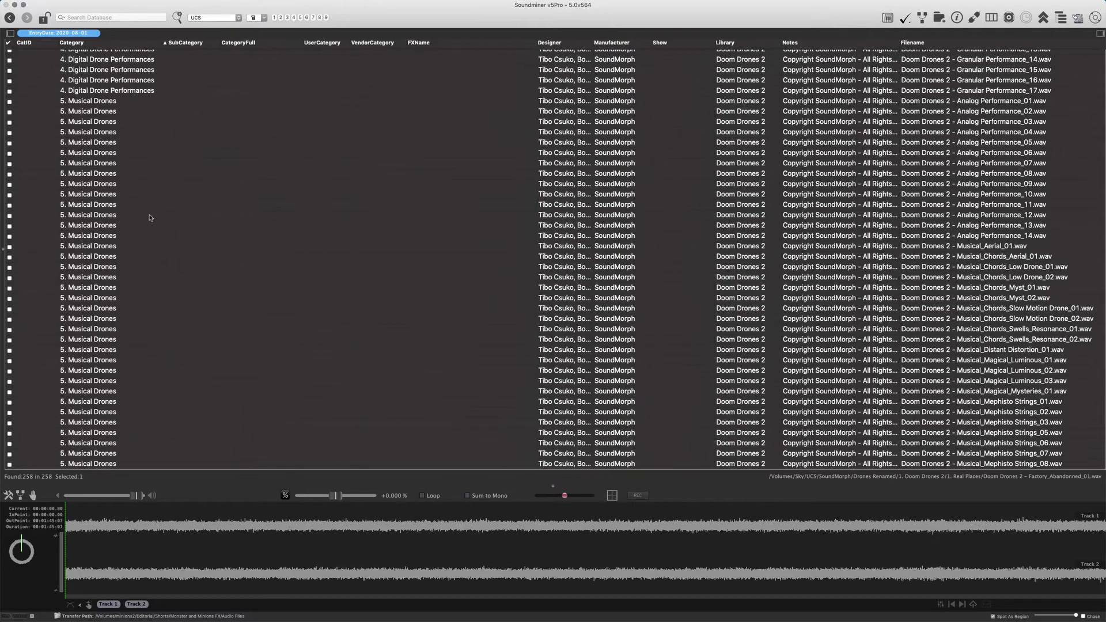
scroll(147, 207, "up", 8)
scroll(138, 218, "up", 10)
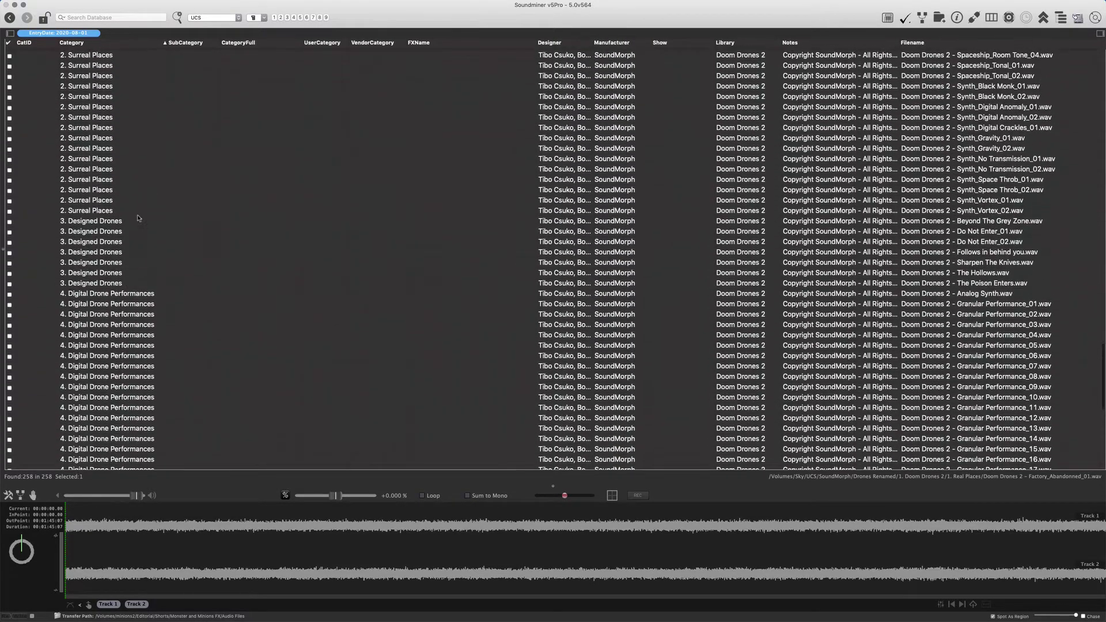
scroll(138, 218, "up", 15)
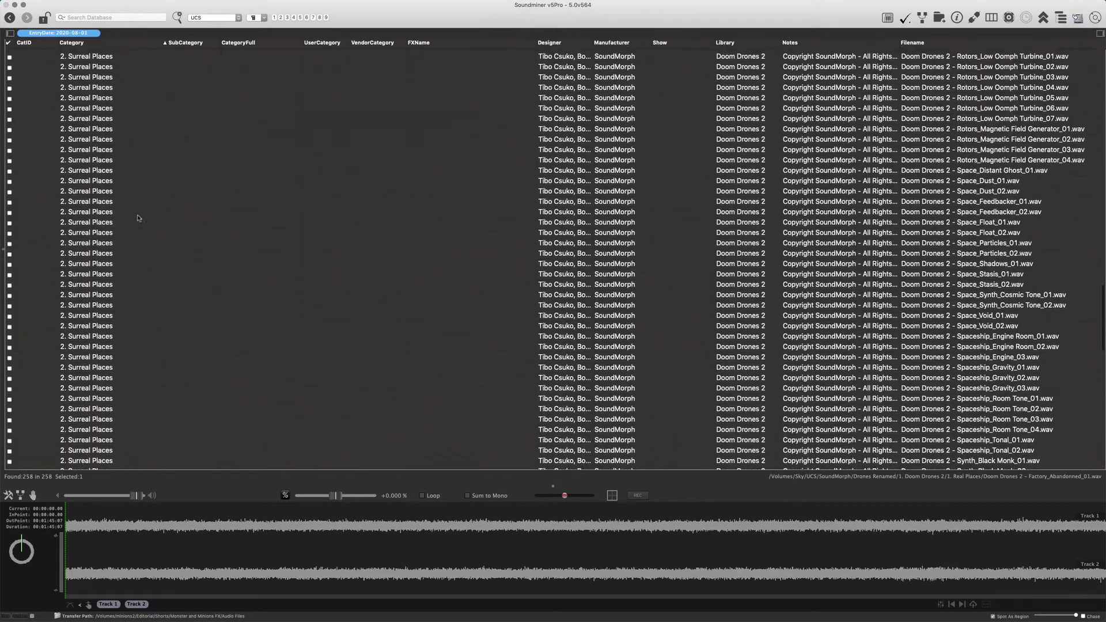
scroll(138, 218, "up", 10)
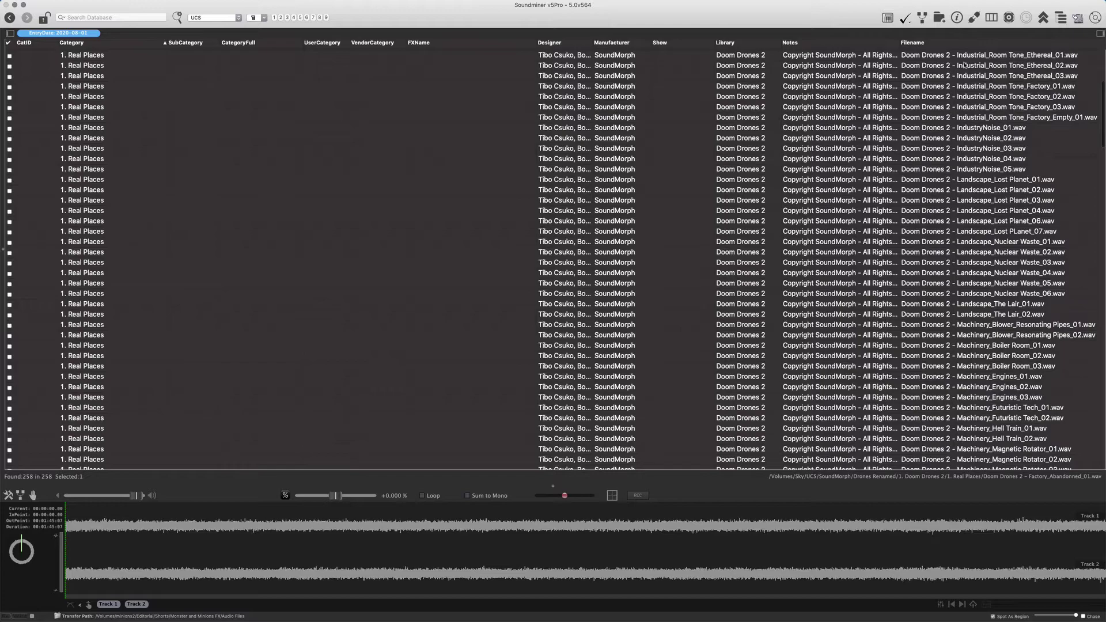
scroll(987, 64, "up", 5)
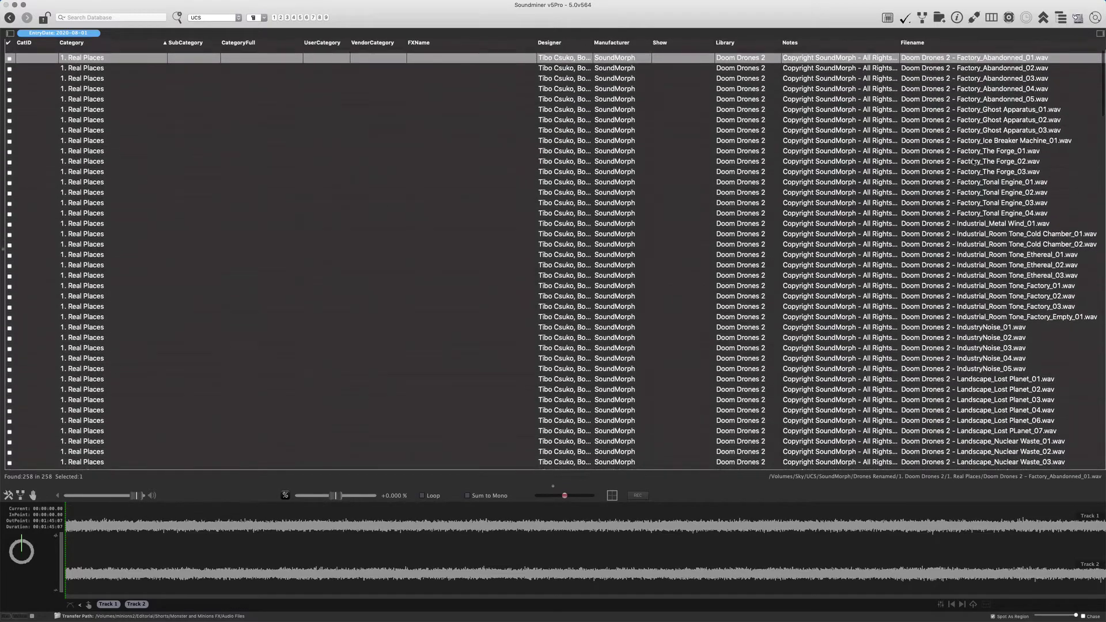
scroll(987, 230, "down", 8)
scroll(987, 297, "down", 13)
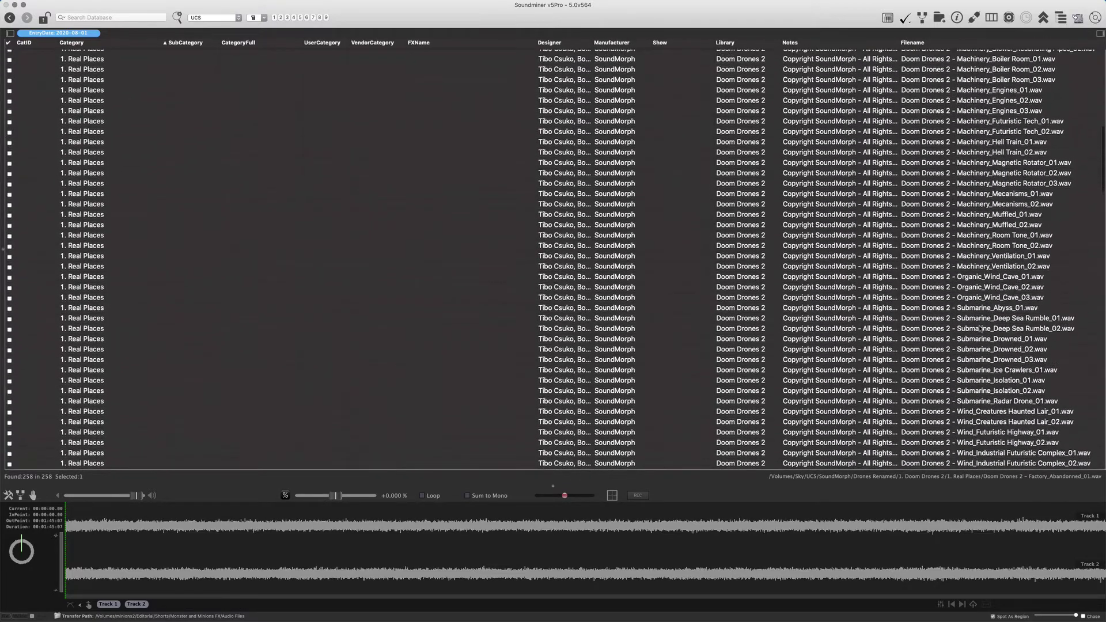
scroll(970, 306, "down", 6)
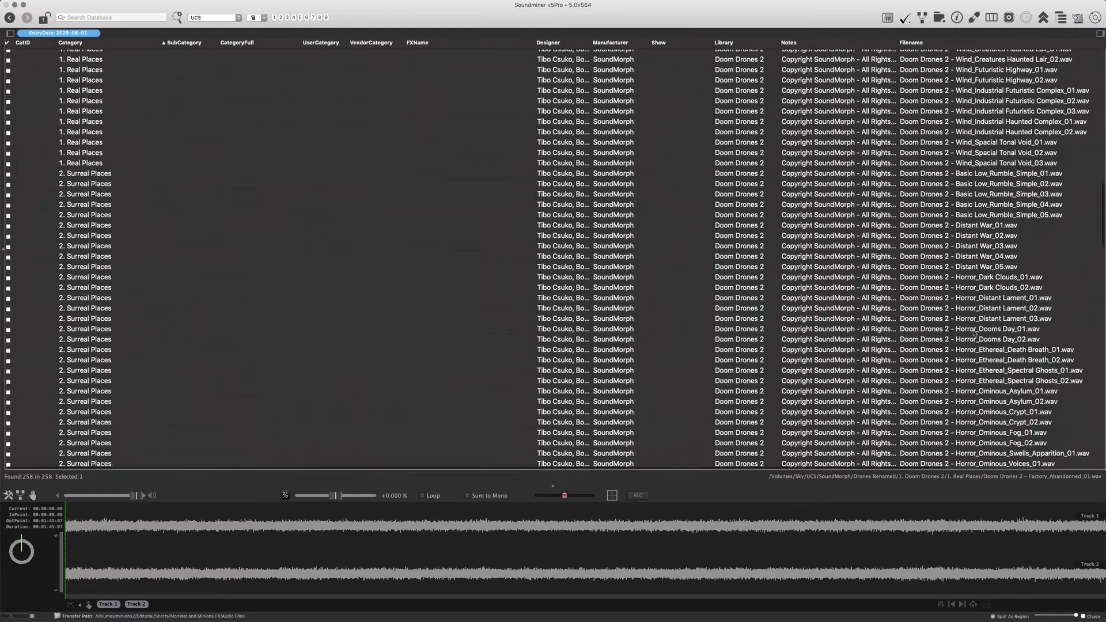
scroll(972, 316, "down", 3)
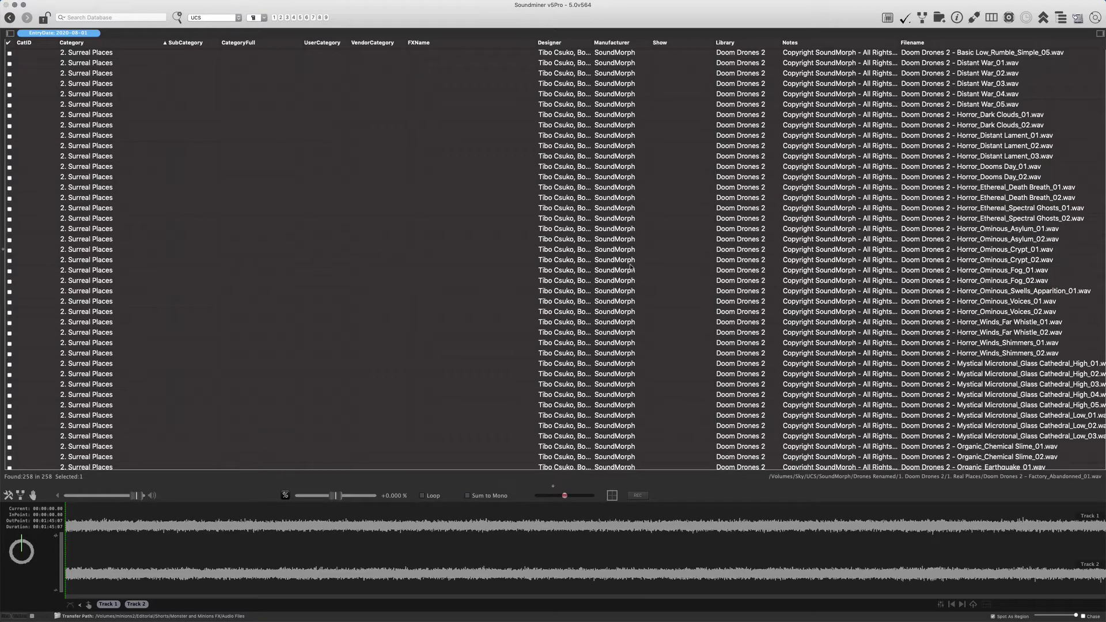
Step: Preview the Distant War_05, Distant War_02 and Factory_Abandonned_02 drones
left_click(633, 105)
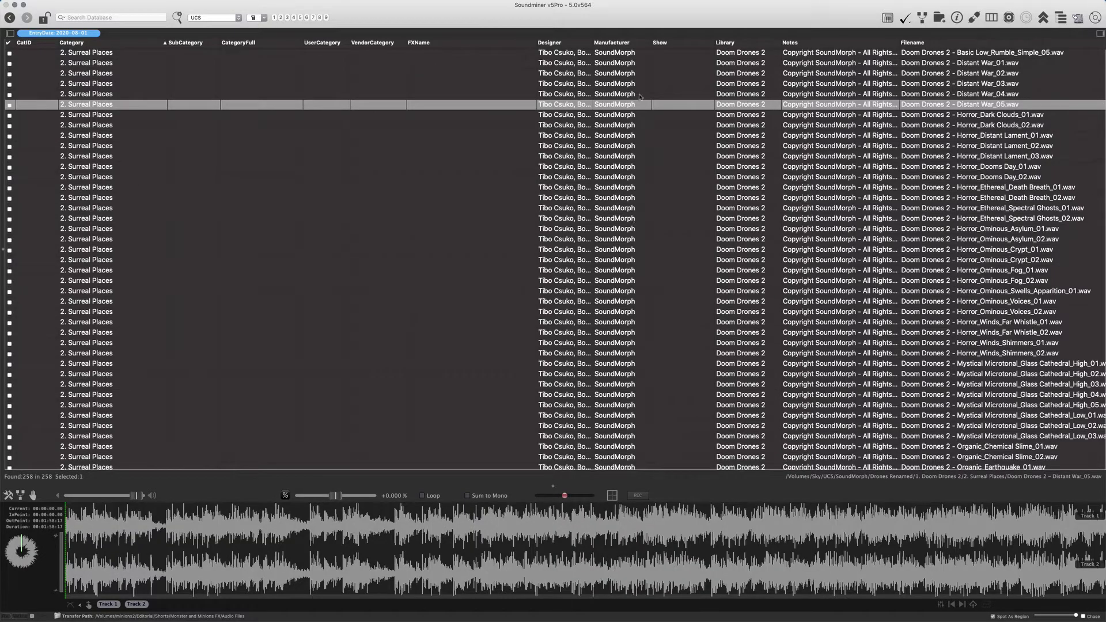
left_click(562, 74)
scroll(567, 92, "up", 10)
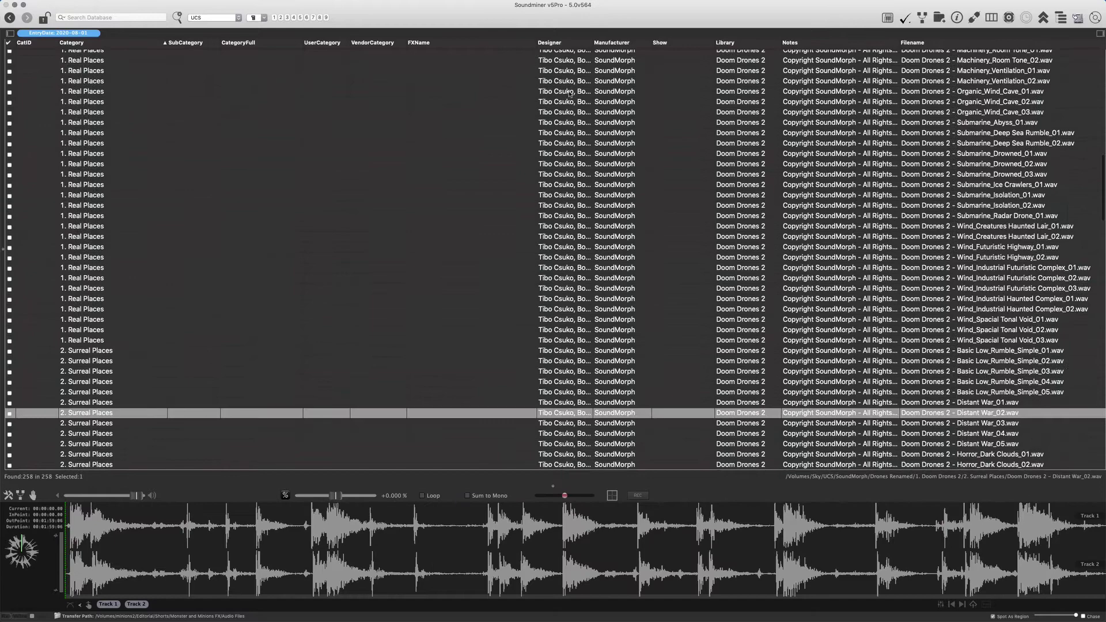
scroll(569, 92, "up", 12)
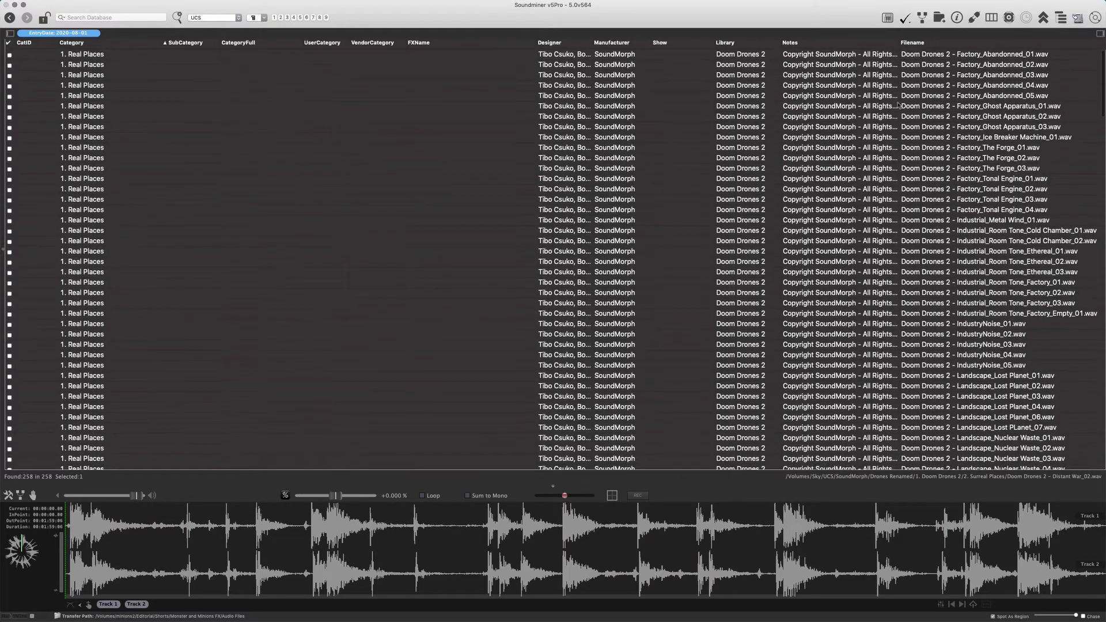
left_click(691, 64)
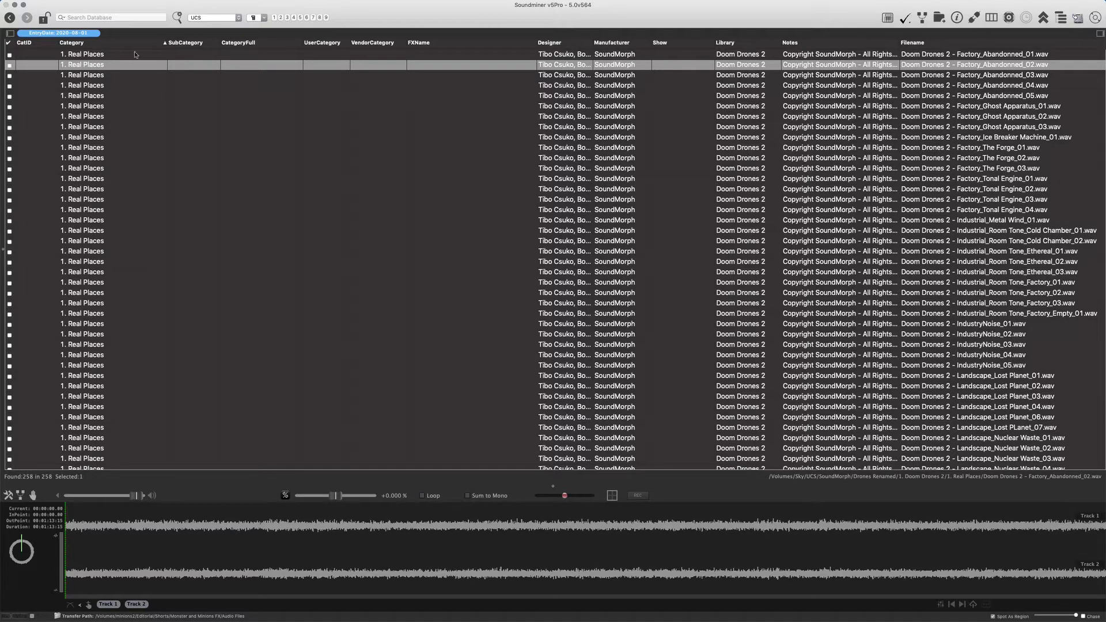
scroll(112, 102, "down", 15)
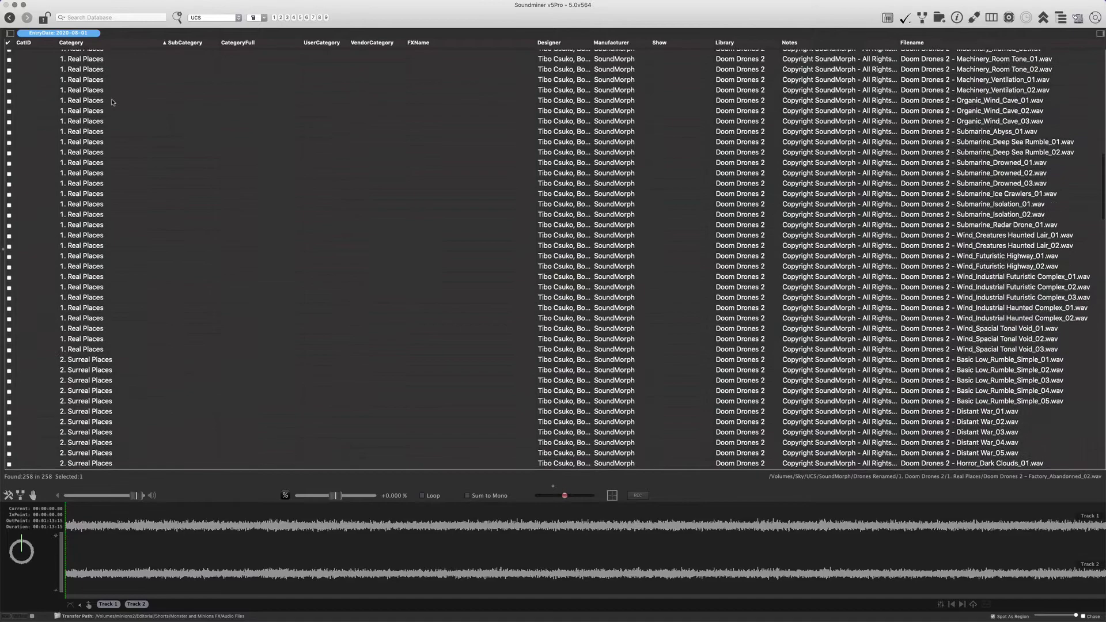
scroll(111, 102, "down", 5)
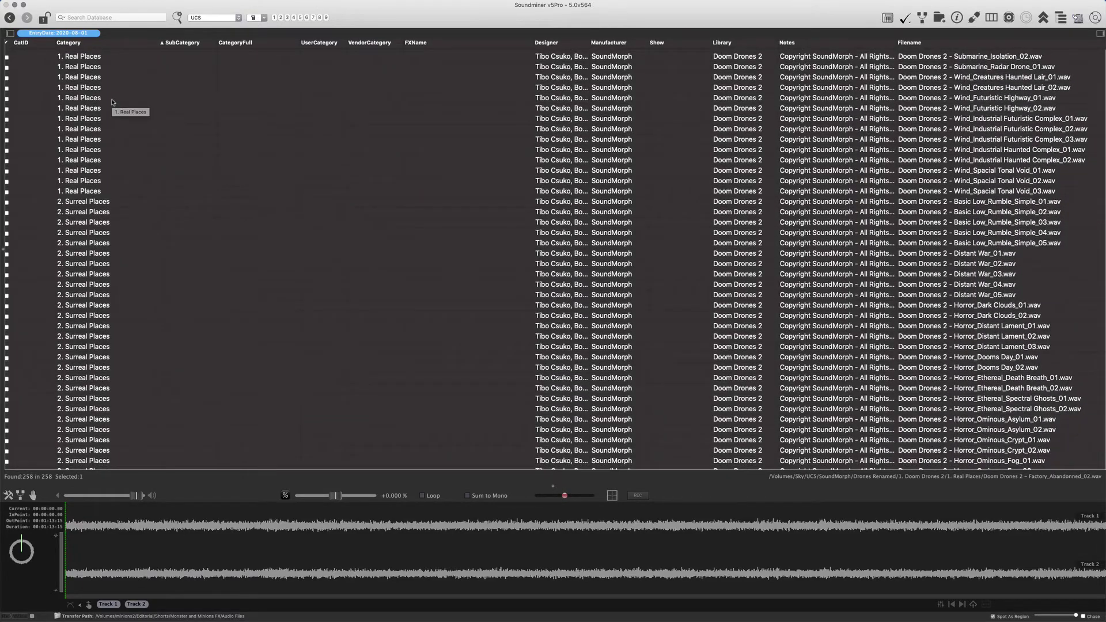
scroll(111, 102, "down", 15)
scroll(113, 103, "down", 15)
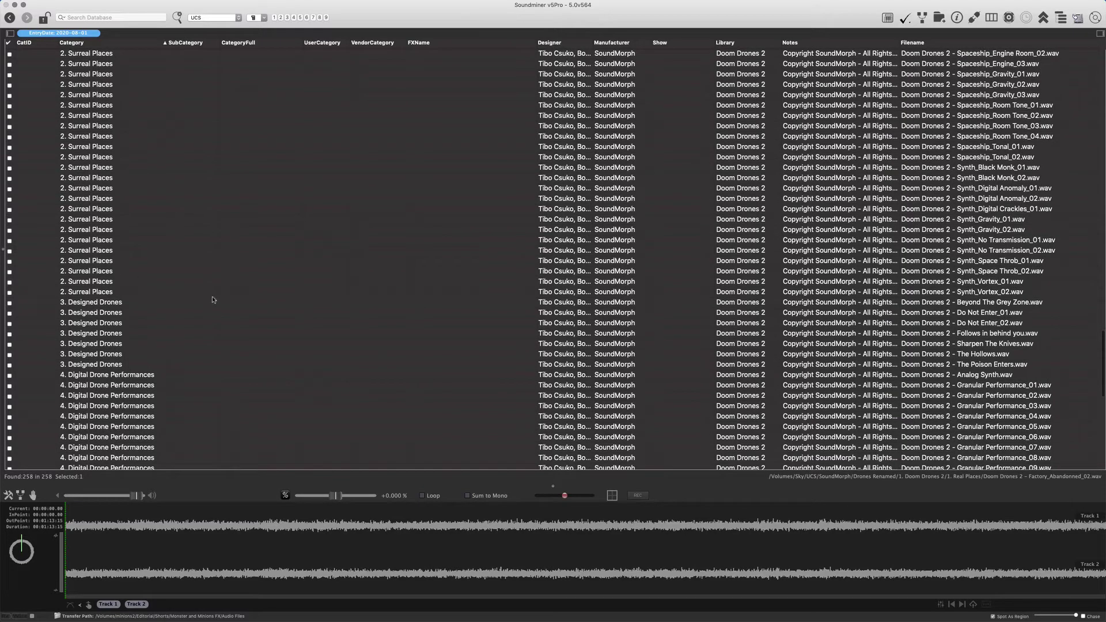
Step: Select all 258 files and open the workflow editor with its previous actions cleared
left_click(217, 219)
key("super+a")
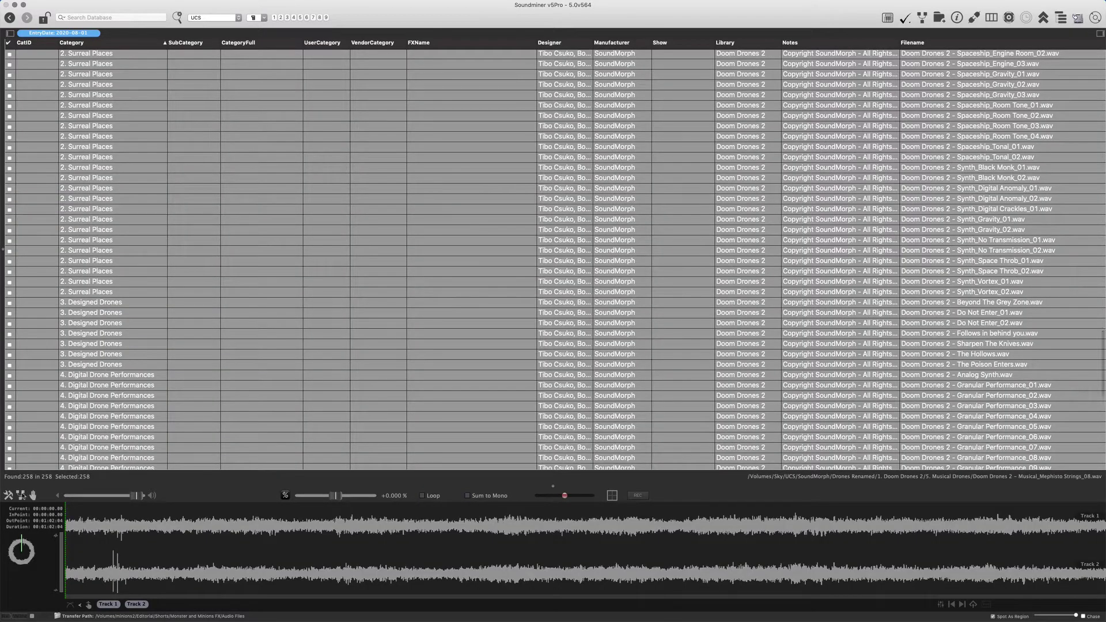
key("super+shift+w")
left_click(169, 227)
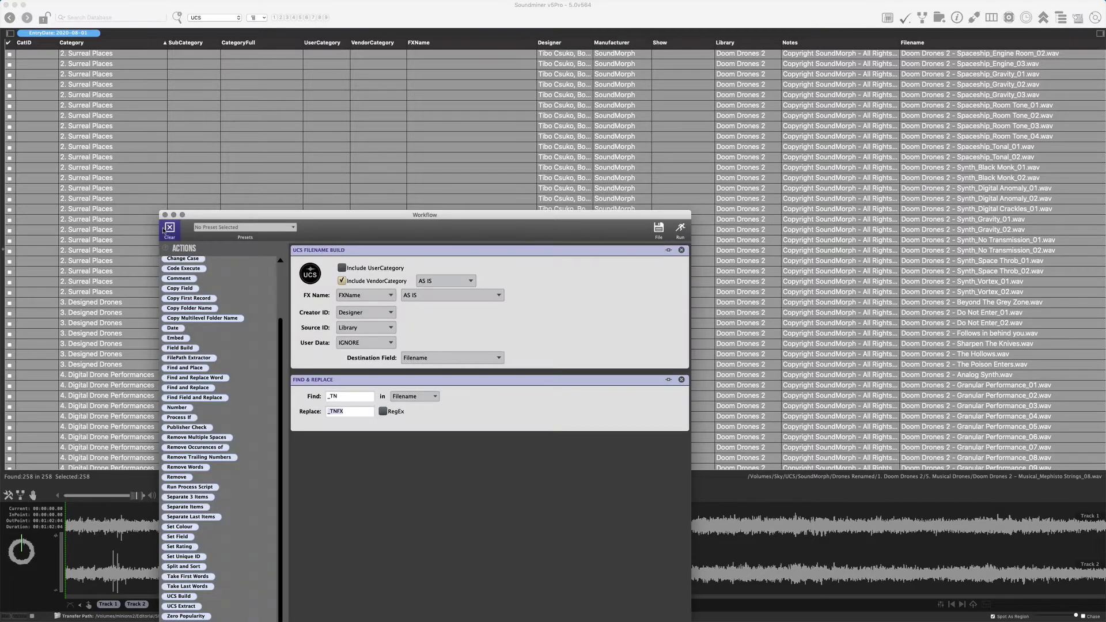
left_click_drag(323, 215, 550, 127)
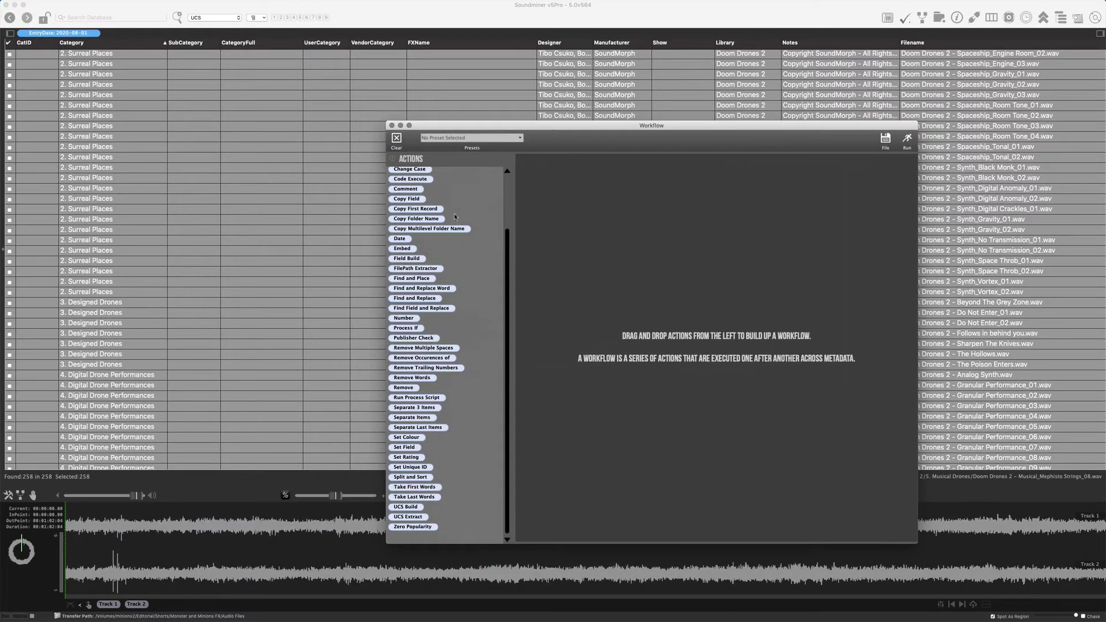
scroll(399, 219, "up", 1)
Step: Add a Copy Field step copying Category to VendorCategory and run it
left_click_drag(406, 203, 599, 179)
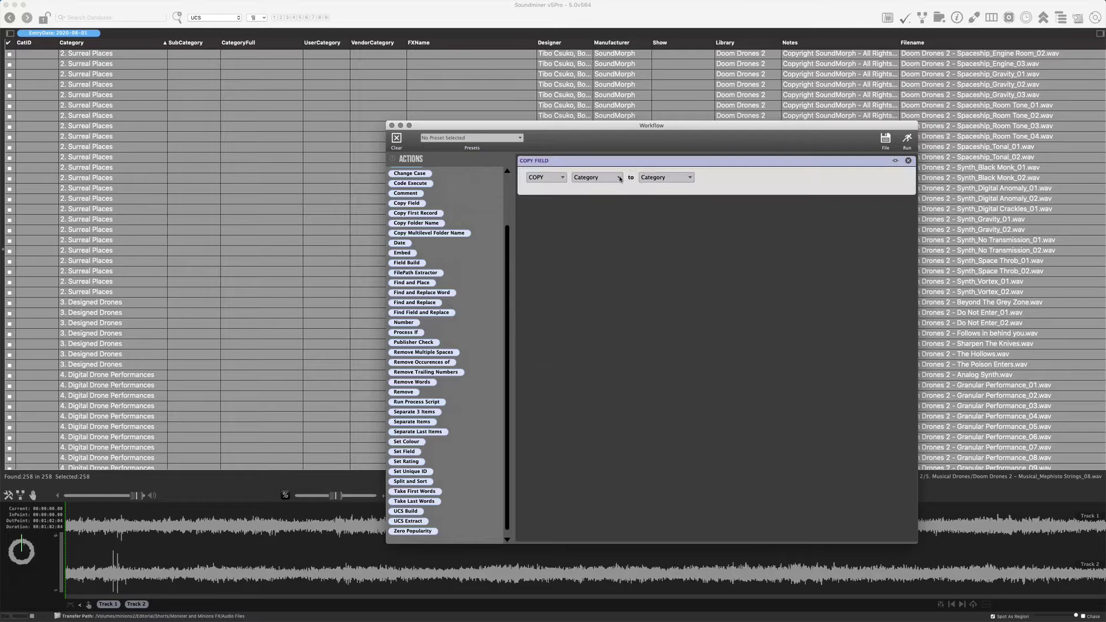
left_click(599, 179)
left_click(601, 179)
left_click(657, 178)
scroll(674, 368, "down", 10)
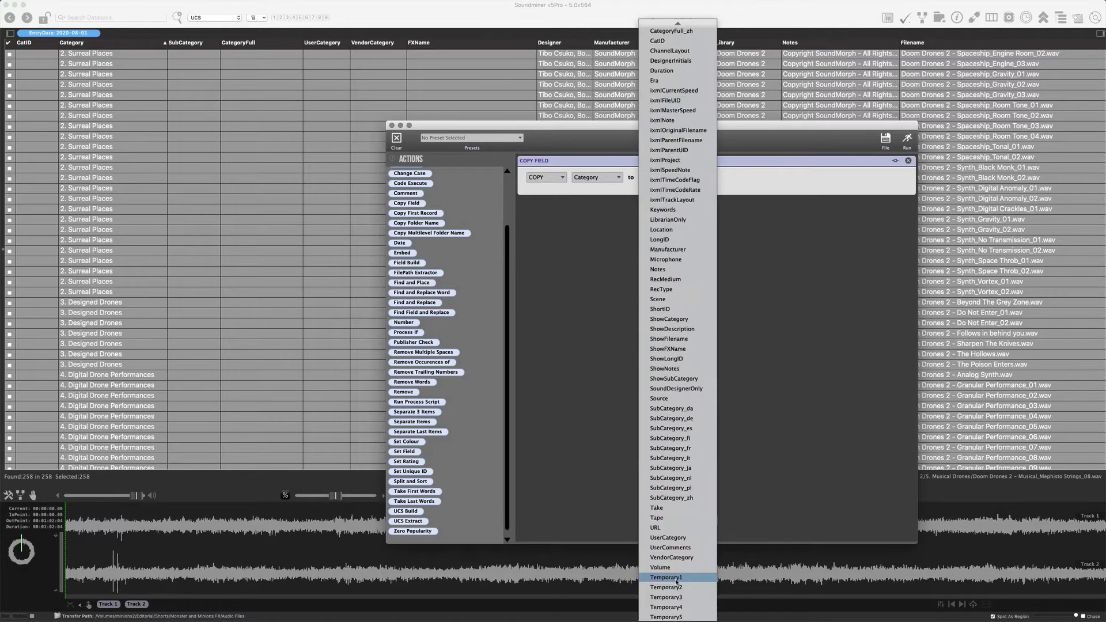
left_click(672, 558)
left_click_drag(851, 135, 888, 124)
left_click(873, 146)
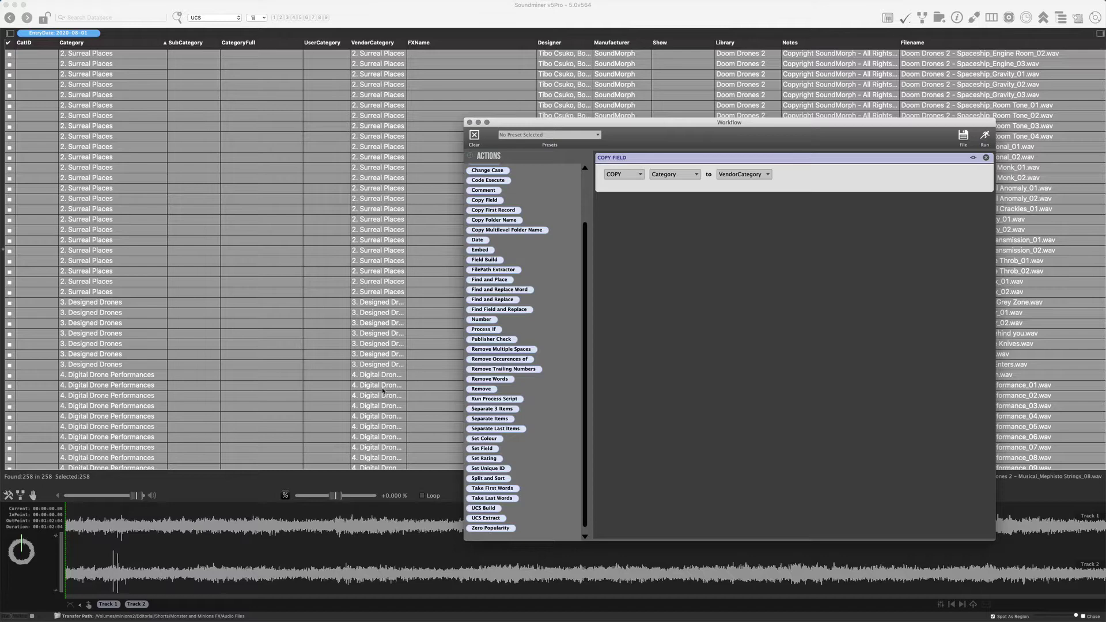
left_click_drag(574, 123, 648, 92)
Step: Add a Remove Chars step removing 3 characters from the beginning of VendorCategory
left_click(405, 45)
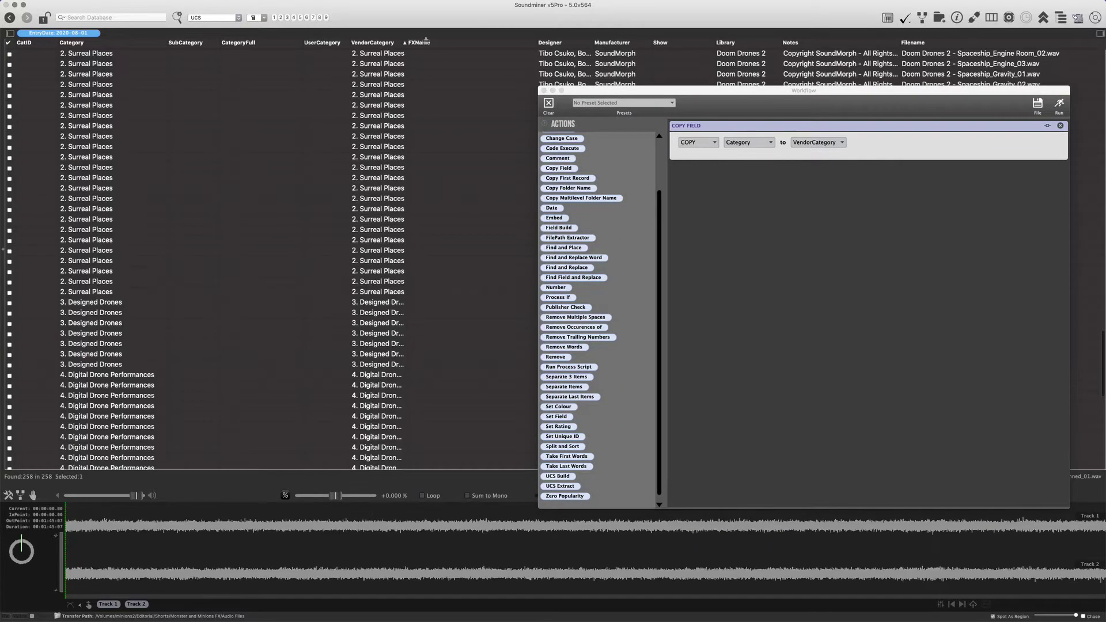
left_click_drag(405, 45, 453, 40)
scroll(394, 263, "down", 15)
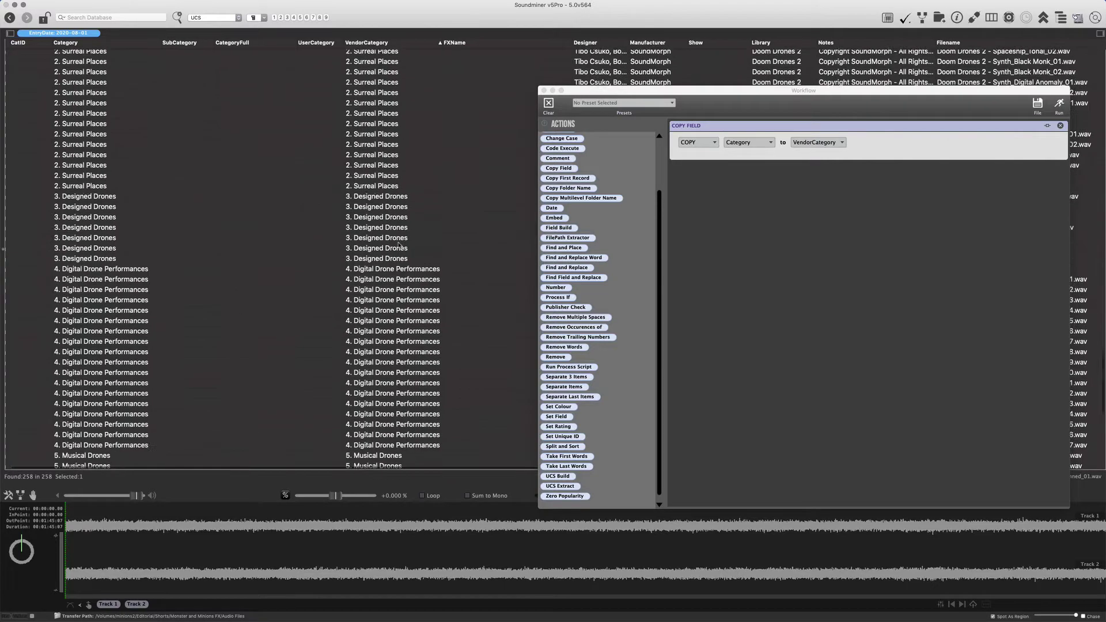
scroll(402, 316, "up", 3)
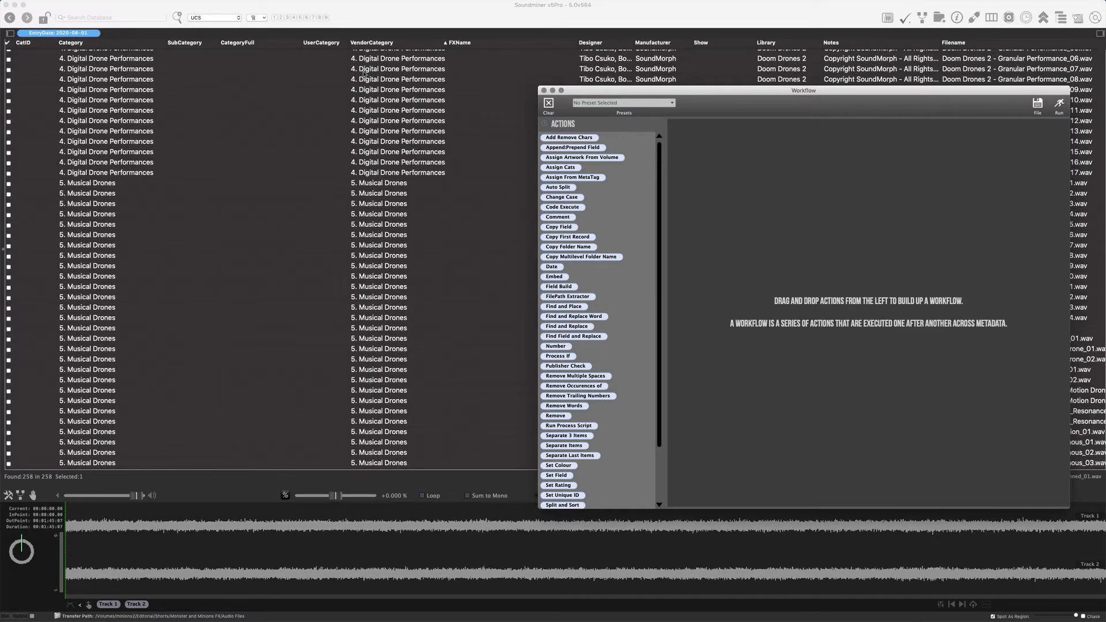
left_click_drag(561, 139, 748, 157)
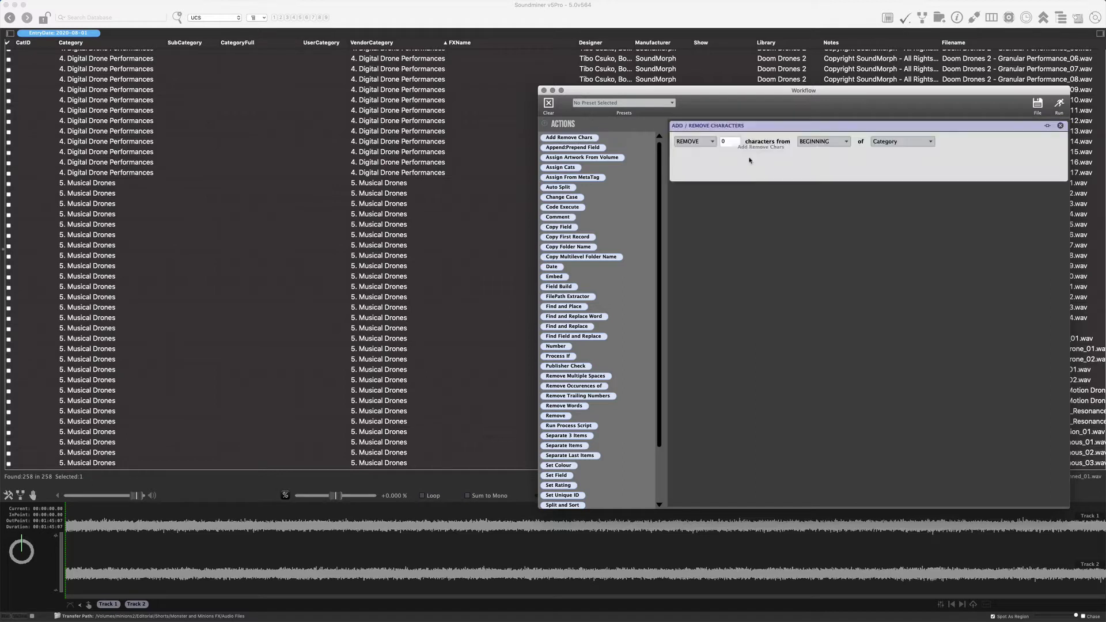
left_click(721, 142)
left_click(897, 142)
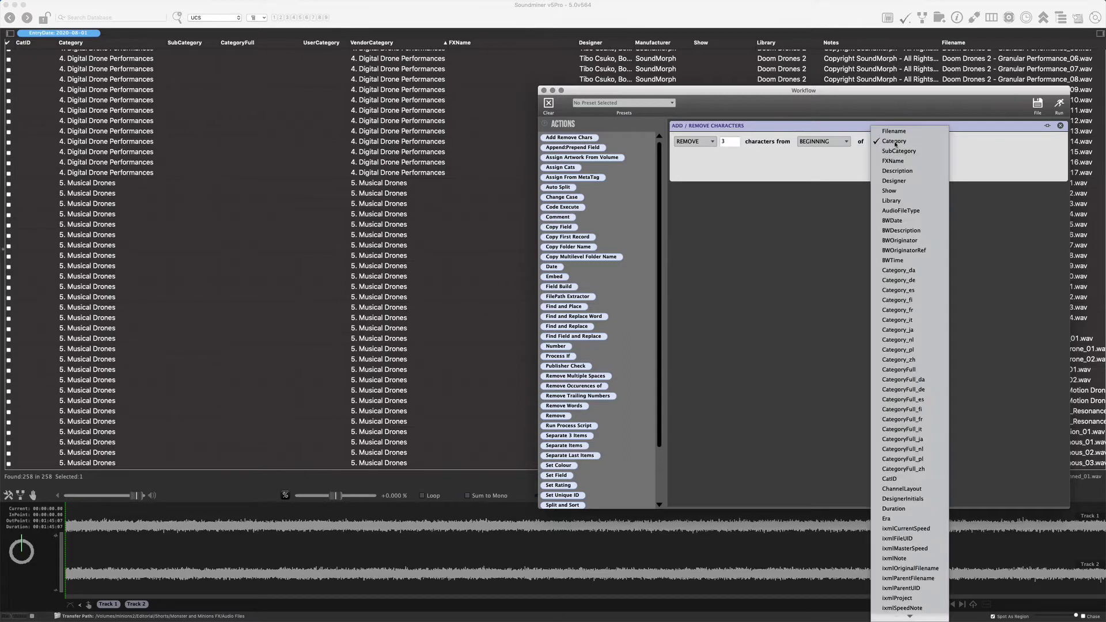
scroll(908, 576, "down", 10)
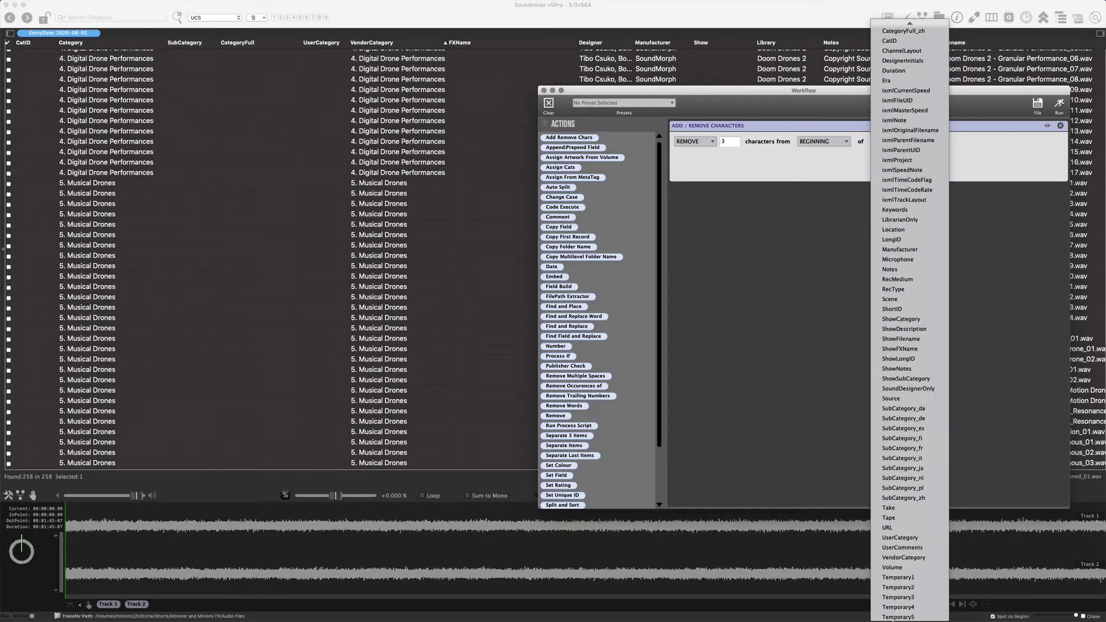
left_click(899, 557)
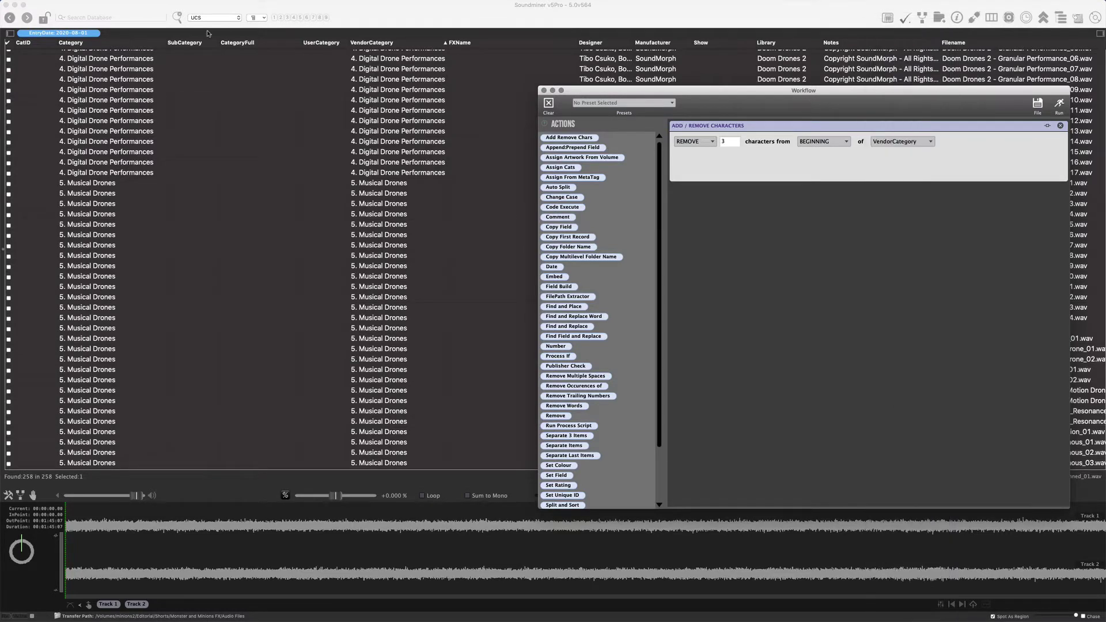
Step: Select all 258 records and add an UPPERCASE Change Case step on VendorCategory
left_click(339, 82)
key("super+a")
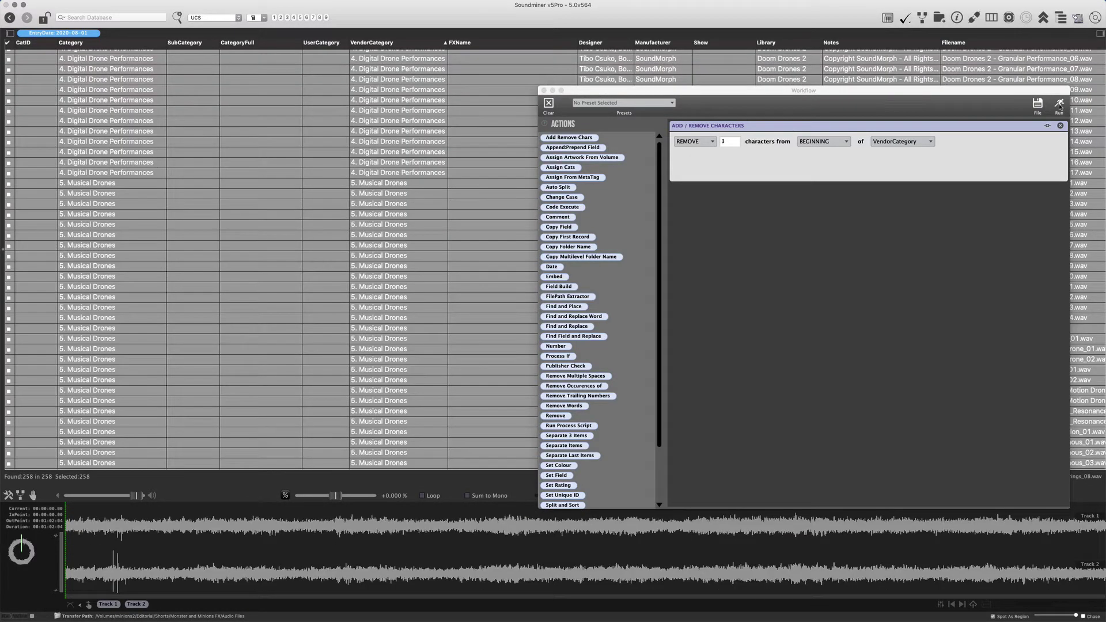
left_click_drag(985, 98, 954, 96)
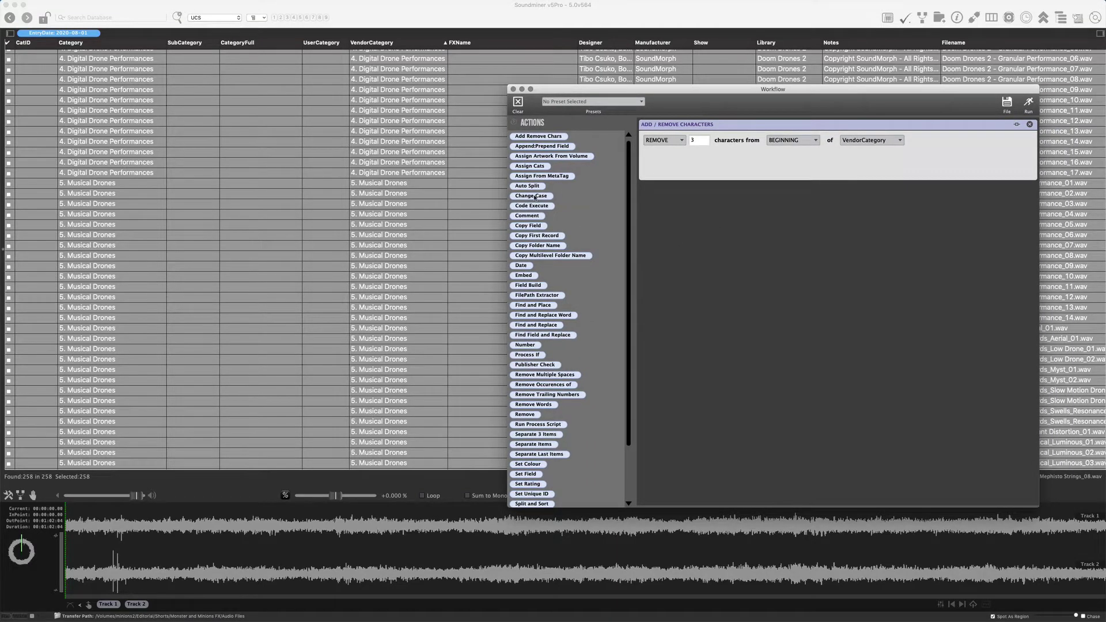
left_click_drag(535, 197, 684, 213)
left_click(683, 208)
left_click(685, 229)
left_click(749, 207)
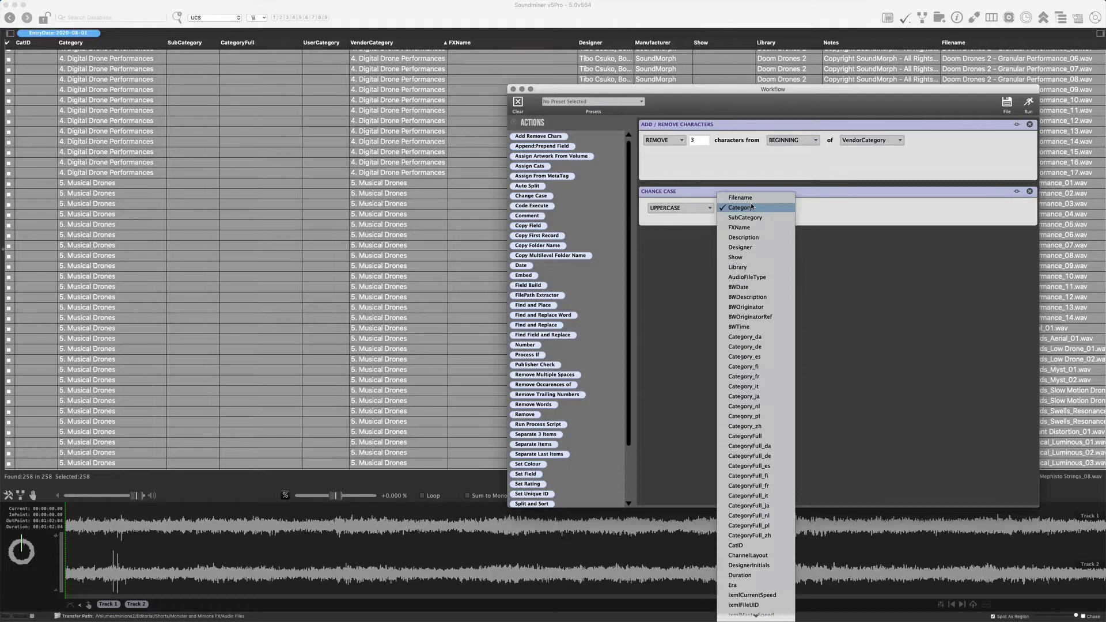
scroll(748, 582, "down", 10)
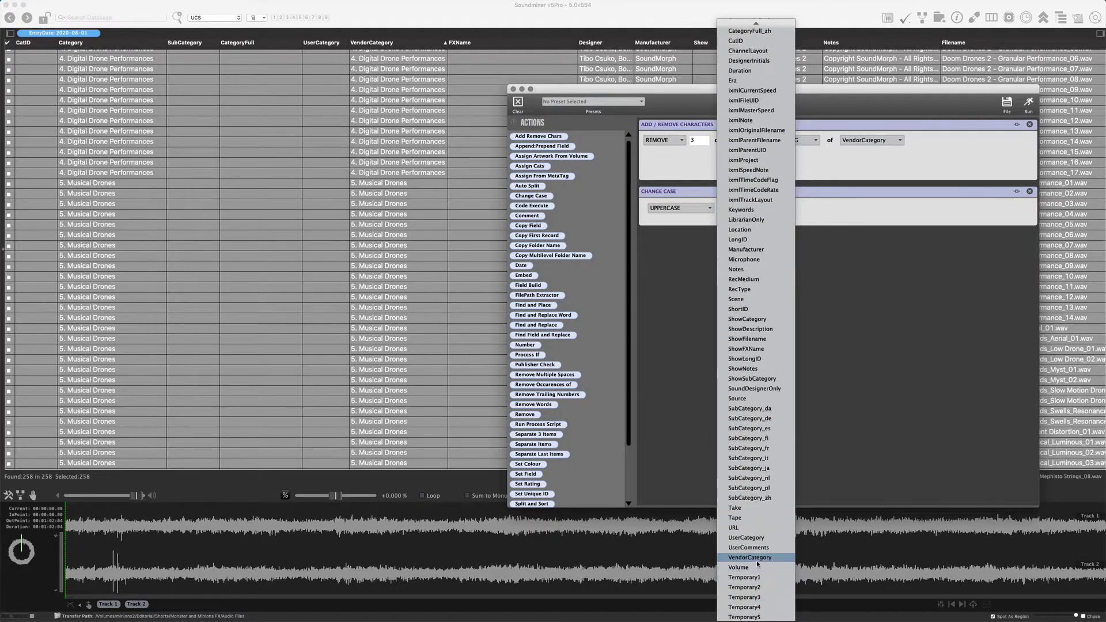
left_click(757, 559)
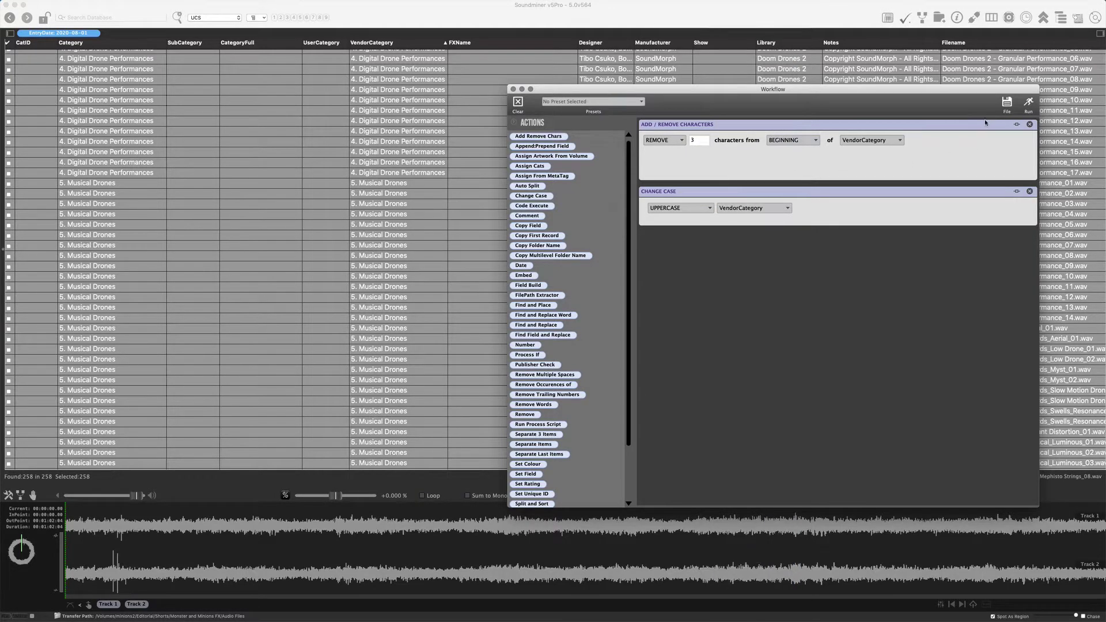
Step: Run the workflow and review the uppercase, unnumbered VendorCategory values
left_click(1028, 104)
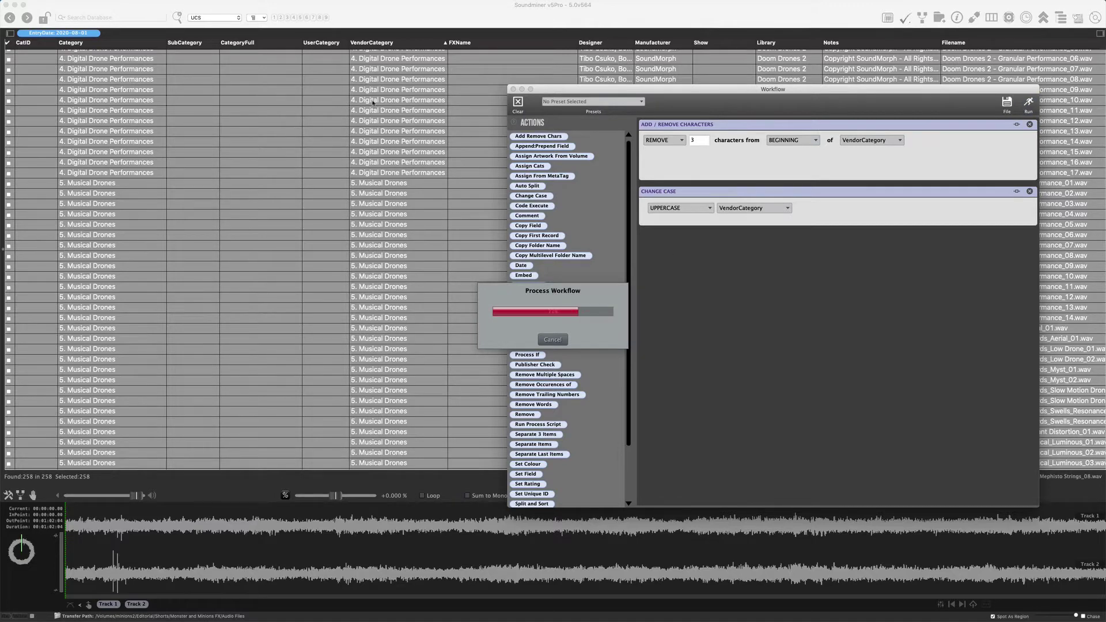
scroll(404, 148, "up", 15)
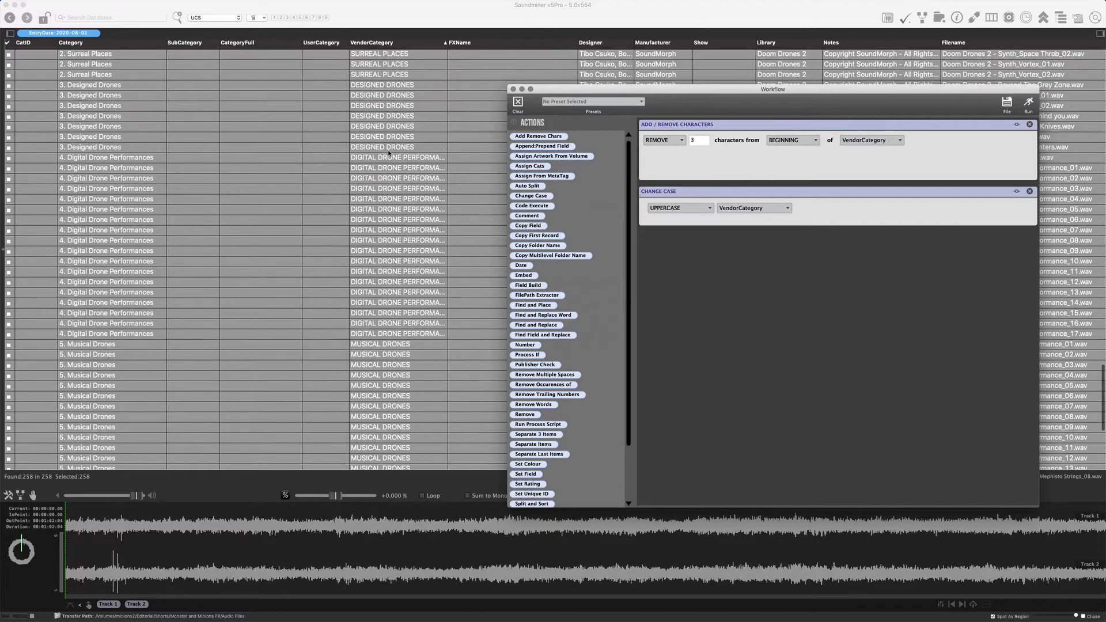
scroll(393, 148, "up", 15)
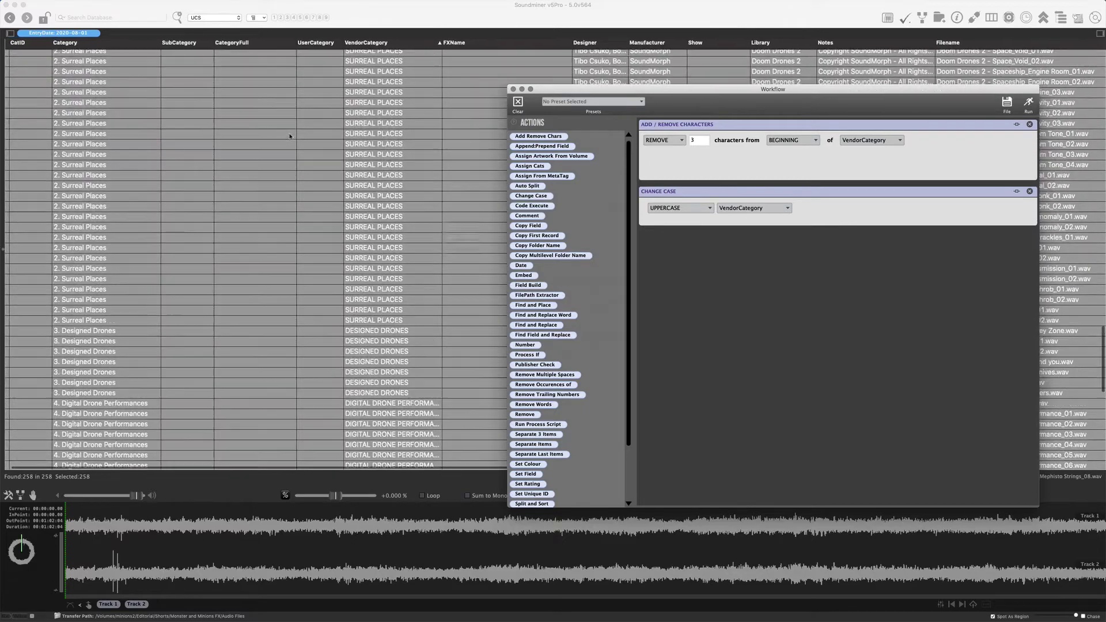
scroll(302, 115, "up", 7)
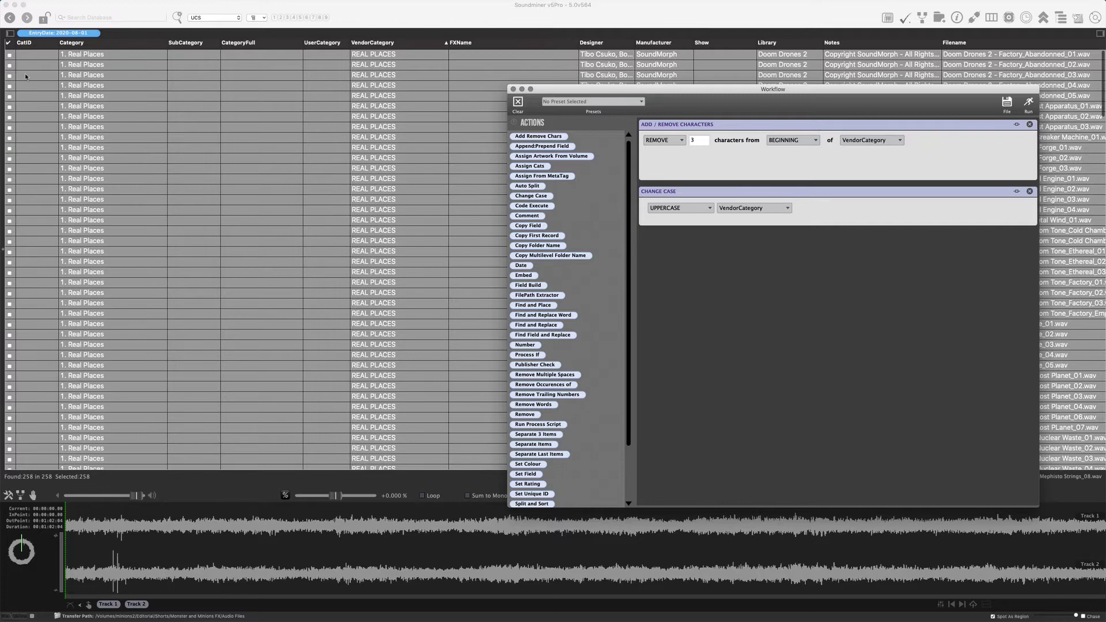
Step: Assign the CategoryFull DESIGNED > DRONE category to all selected records
right_click(36, 53)
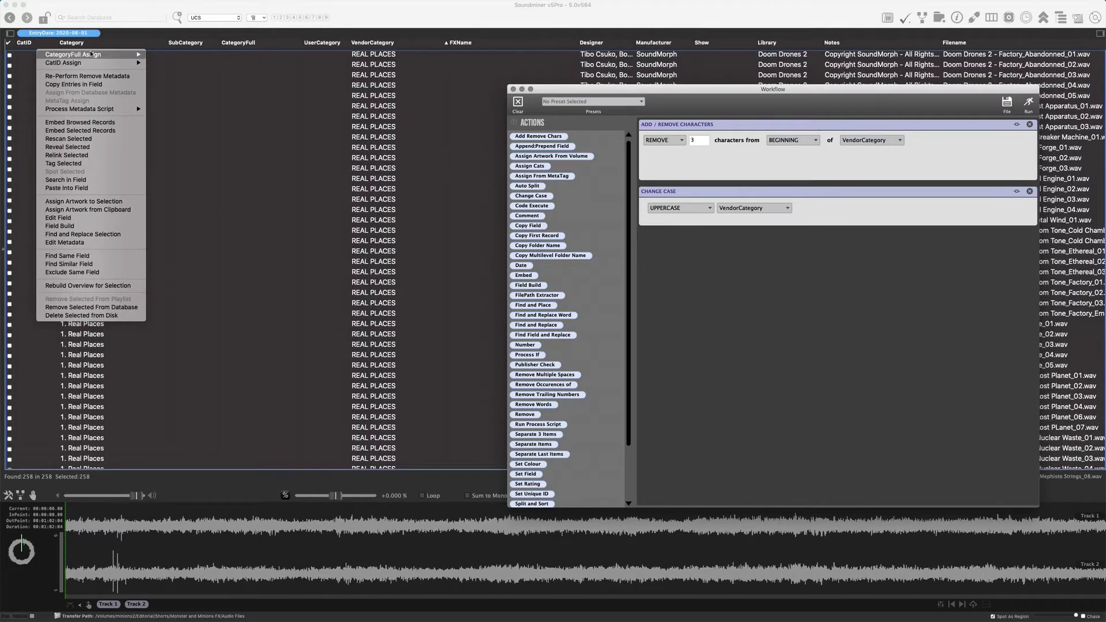
mouse_move(75, 55)
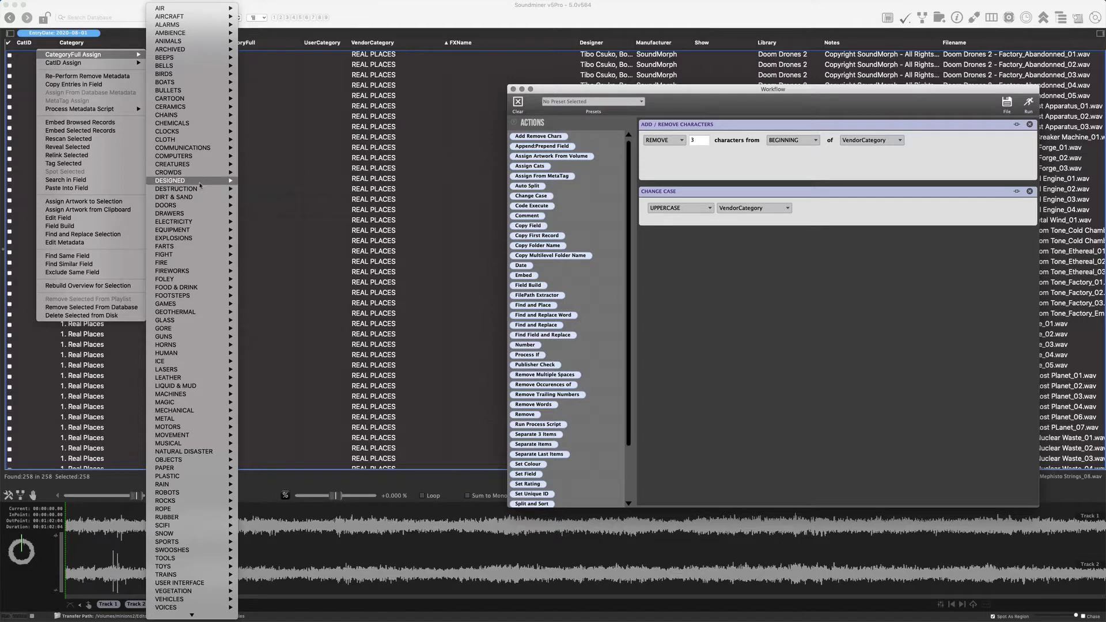
mouse_move(200, 182)
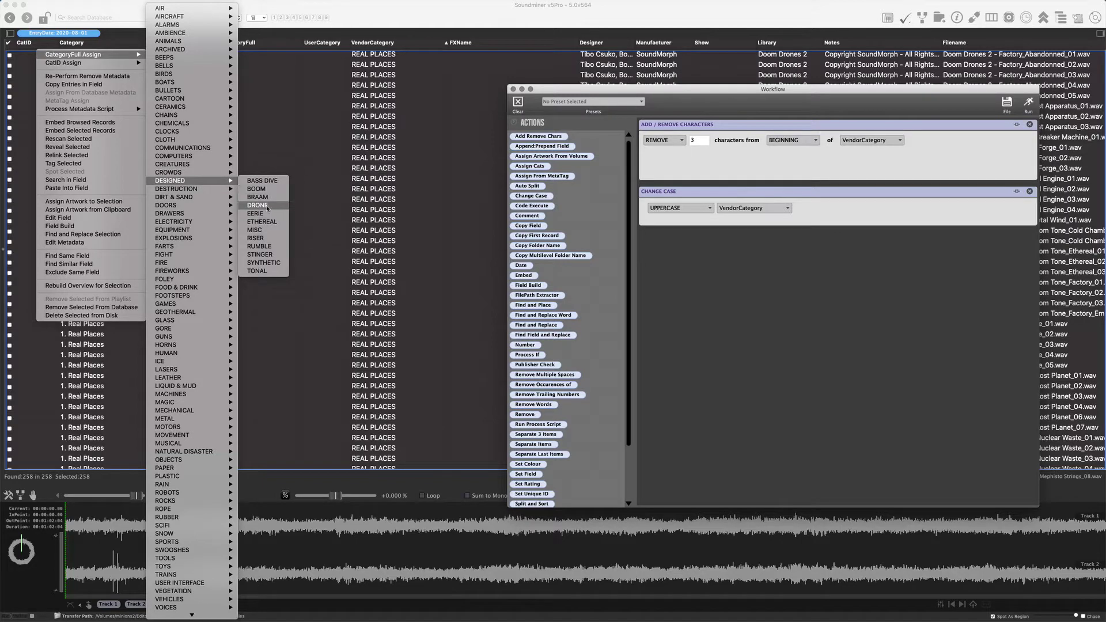
left_click(267, 206)
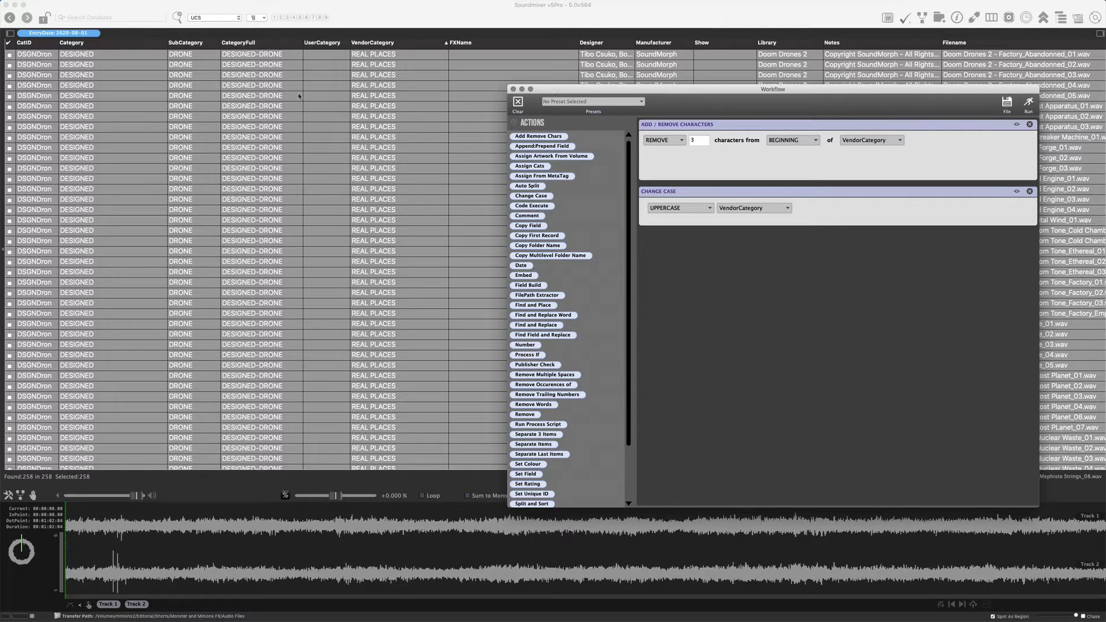
Step: Scroll through the records to check the new DSGNDron, DESIGNED and DRONE values
scroll(379, 192, "down", 10)
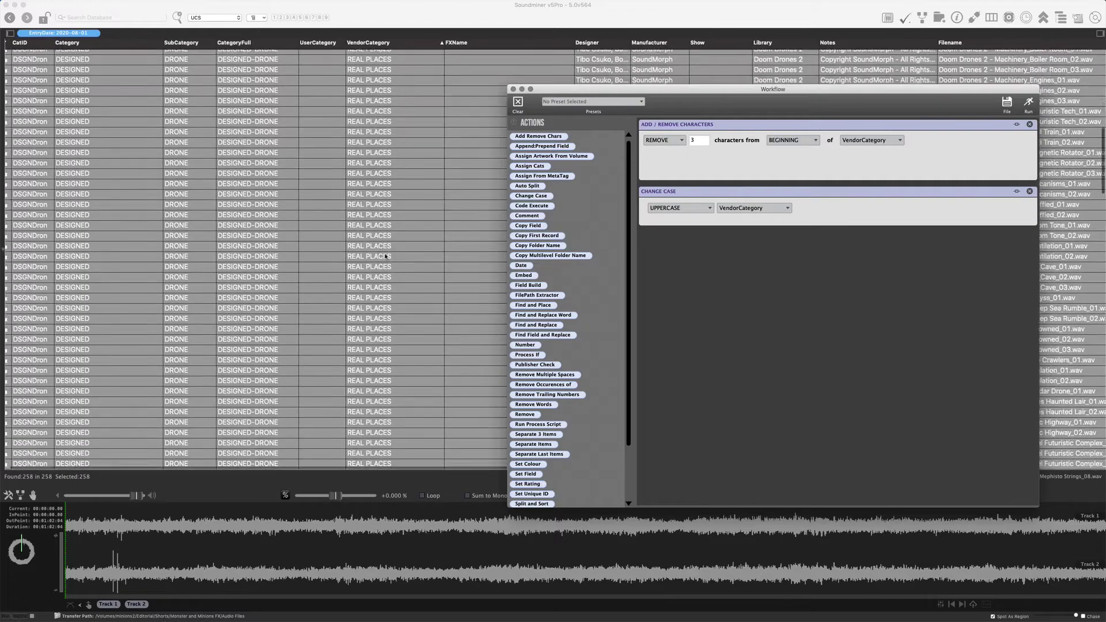
scroll(385, 297, "down", 10)
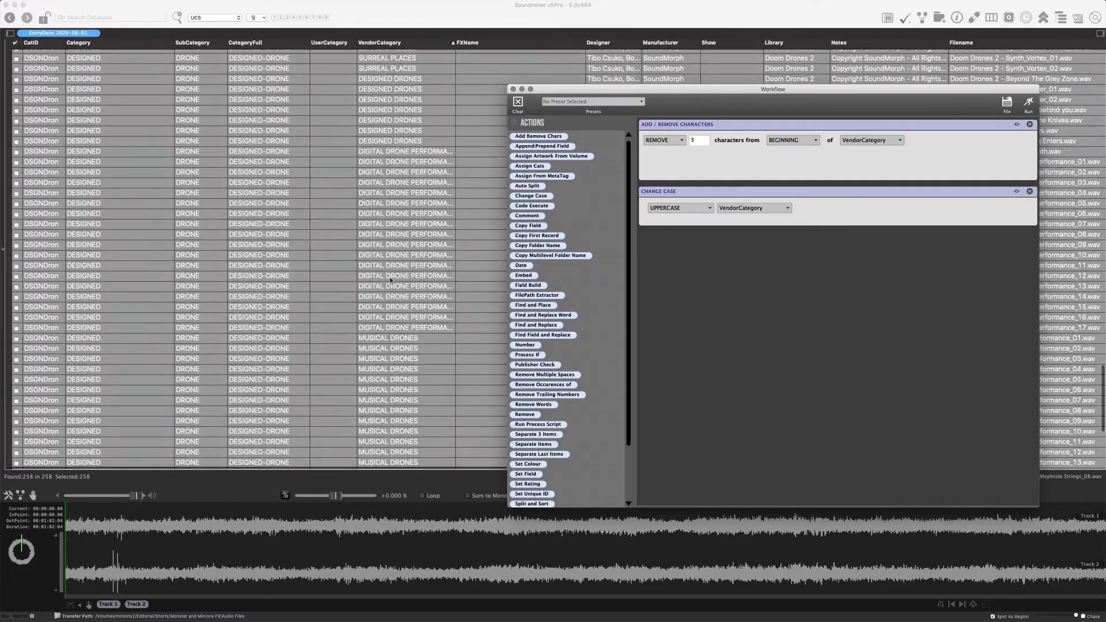
scroll(385, 257, "down", 7)
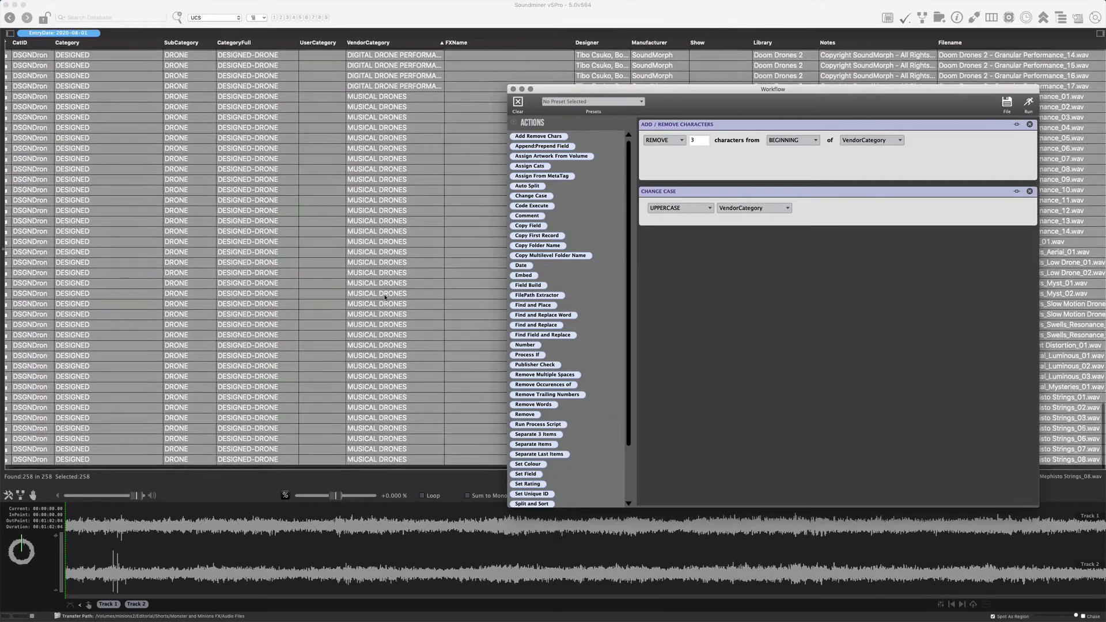
left_click_drag(632, 90, 658, 134)
scroll(432, 216, "up", 10)
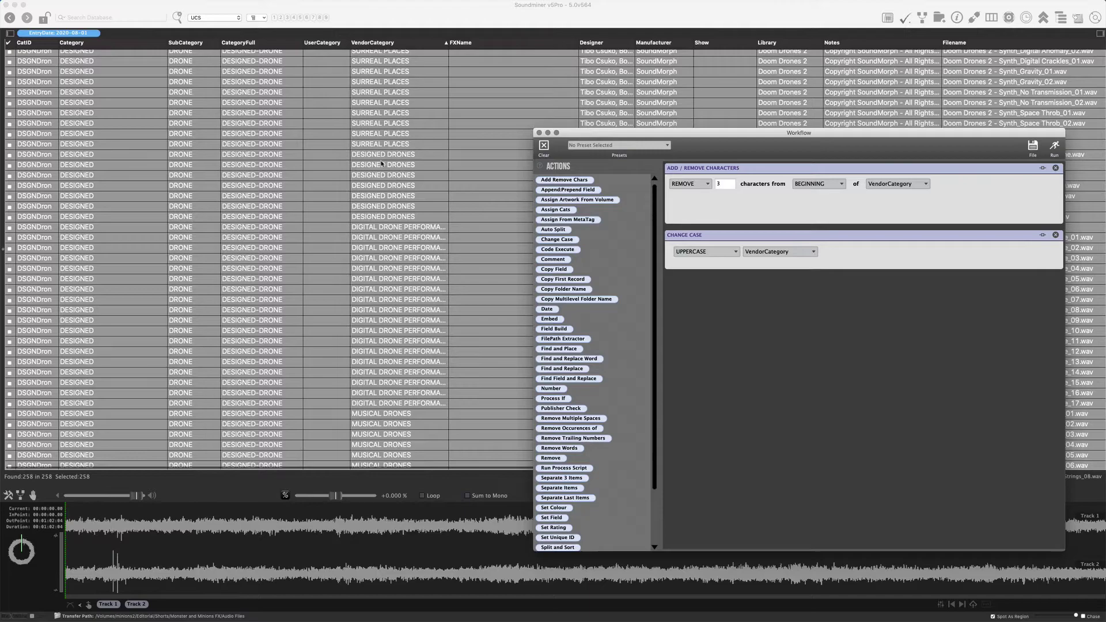
scroll(381, 164, "up", 10)
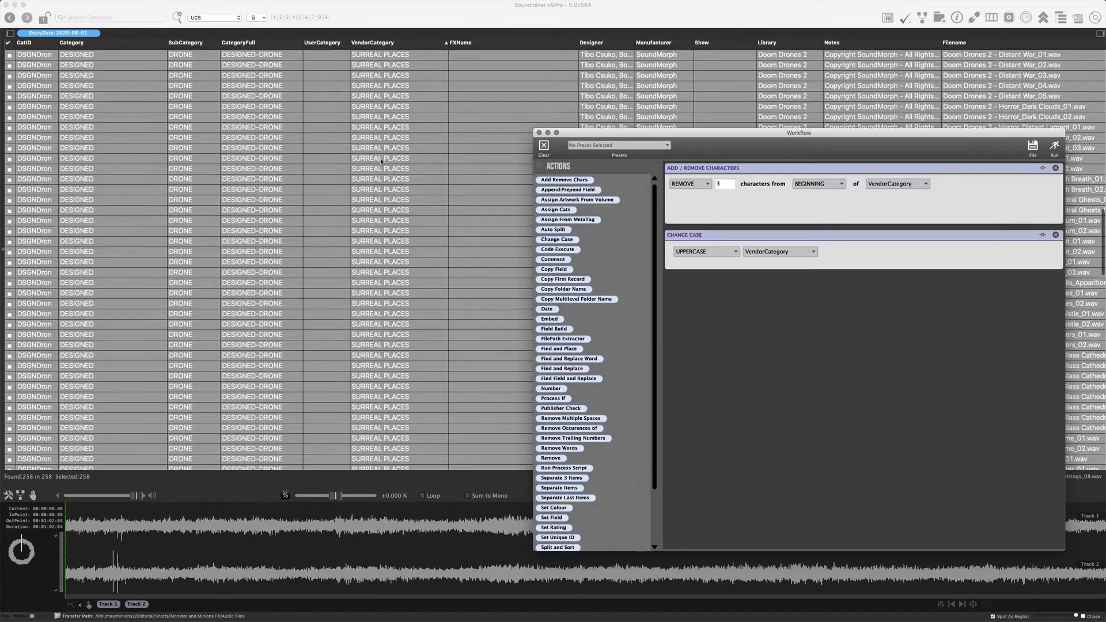
scroll(381, 162, "down", 10)
scroll(381, 161, "right", 1)
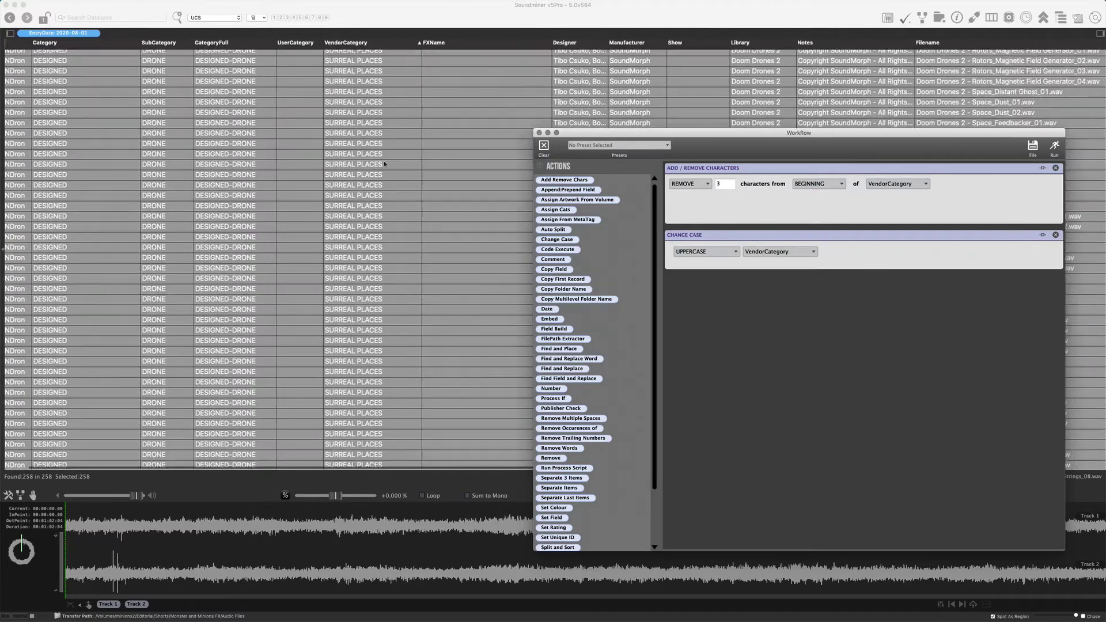
scroll(384, 164, "down", 10)
scroll(403, 184, "left", 1)
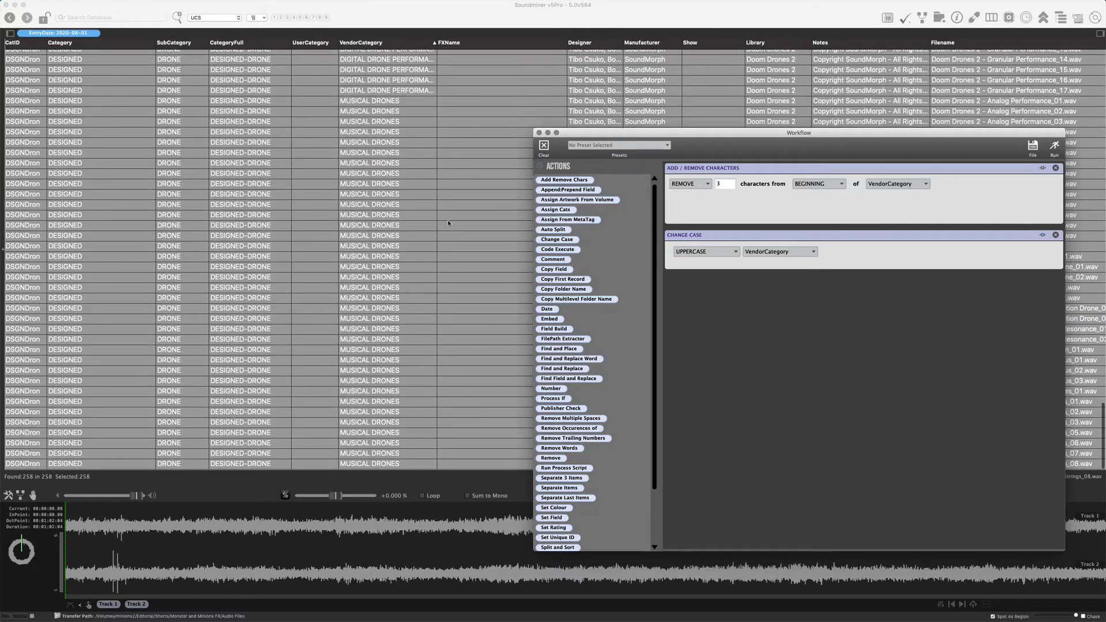
Step: Swap both workflow steps for one Find & Replace step searching VendorCategory for DRONE
left_click(1055, 167)
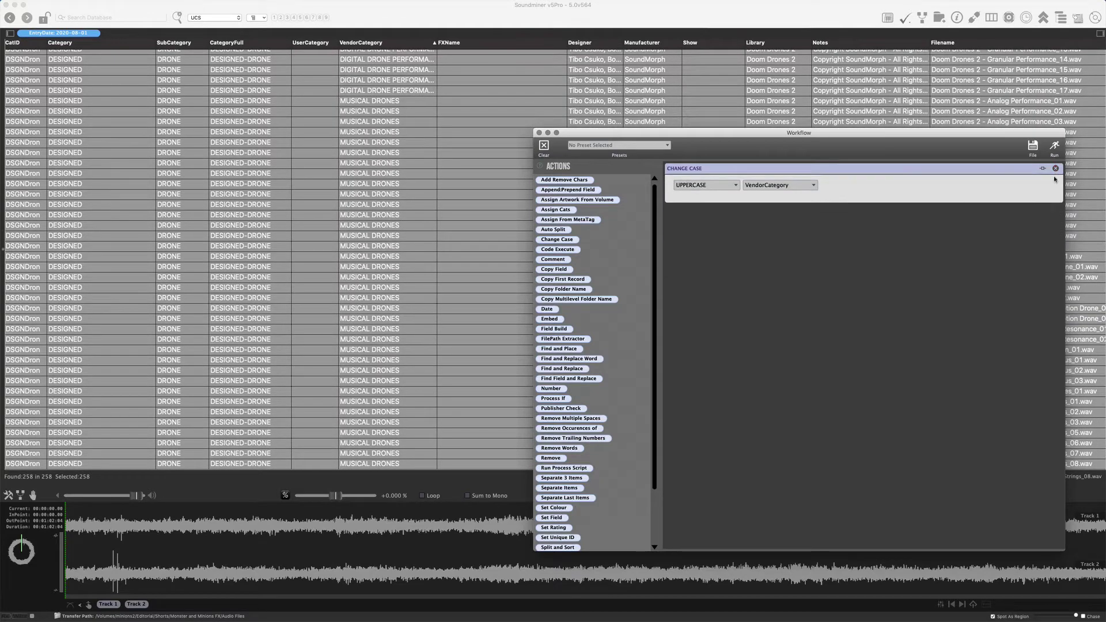
left_click(1055, 168)
left_click_drag(582, 370, 766, 195)
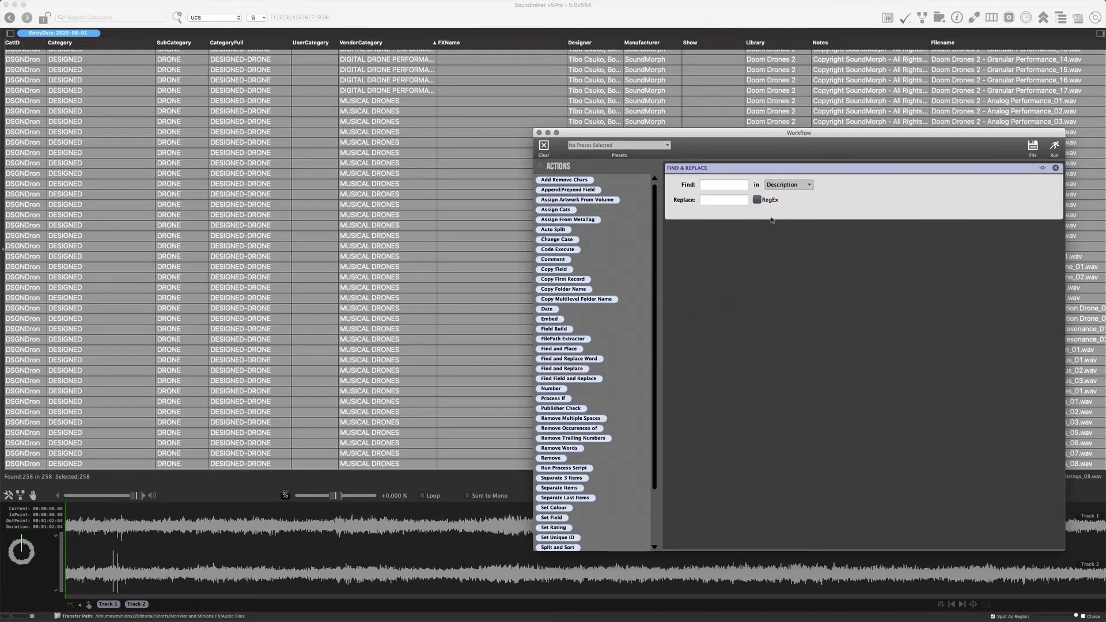
left_click(788, 185)
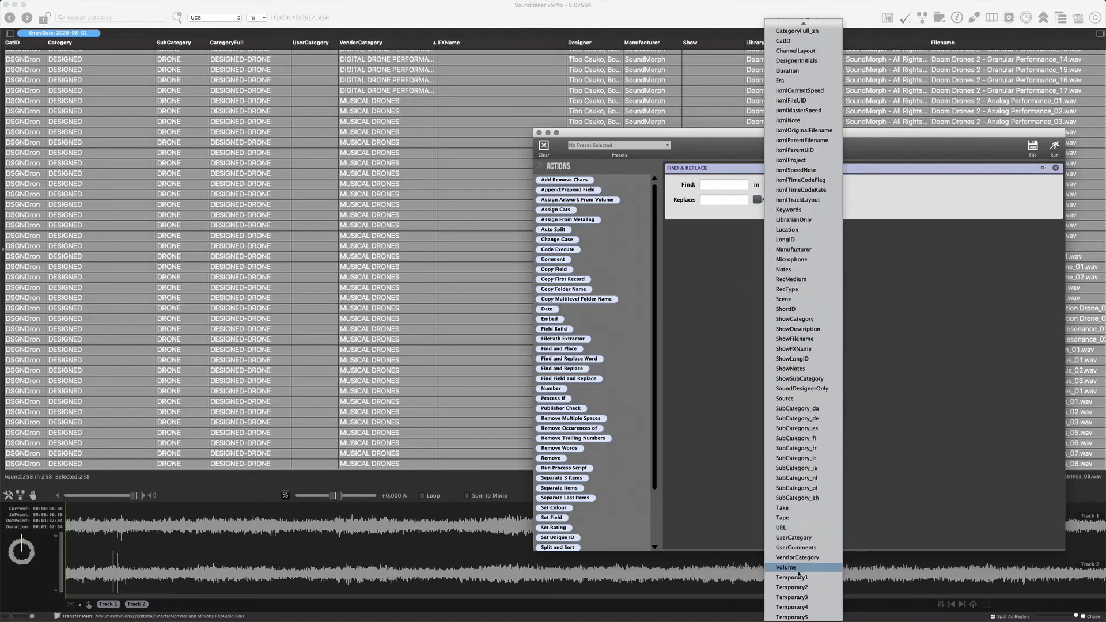
scroll(804, 567, "down", 2)
left_click(803, 558)
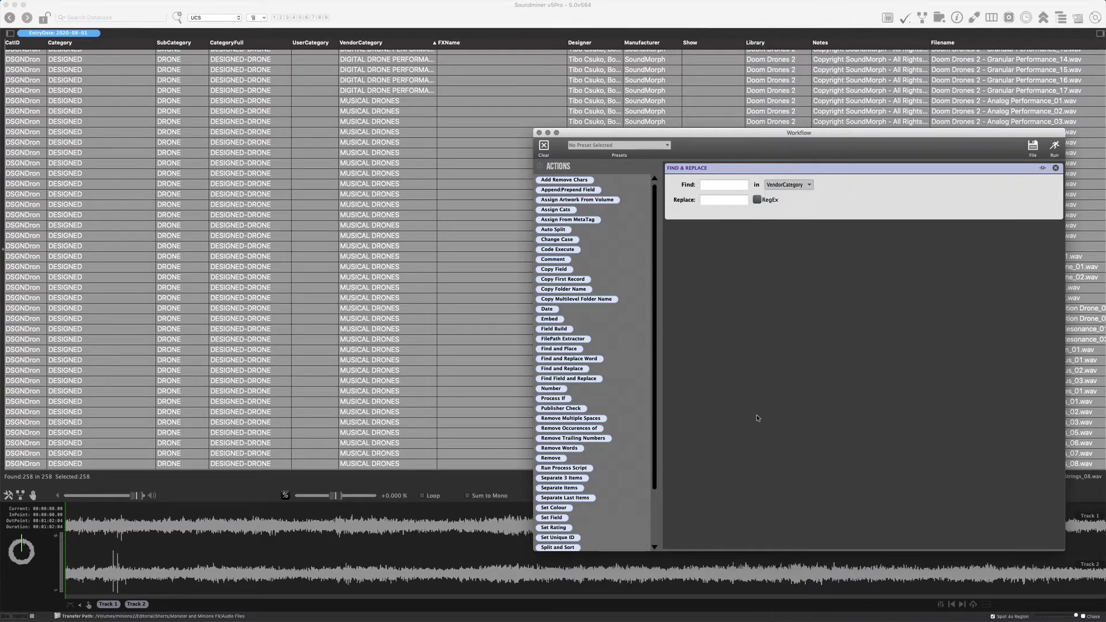
left_click(725, 183)
type("DRONES")
scroll(374, 184, "up", 6)
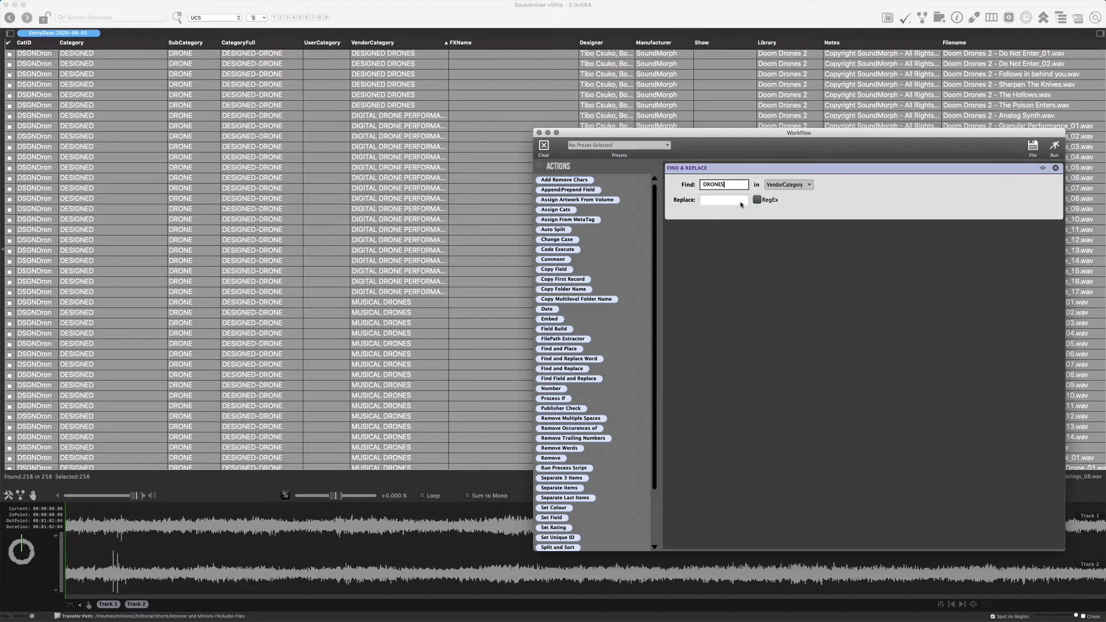
Step: Duplicate the Find & Replace step and change its Find text to PLACES
right_click(779, 187)
left_click(830, 197)
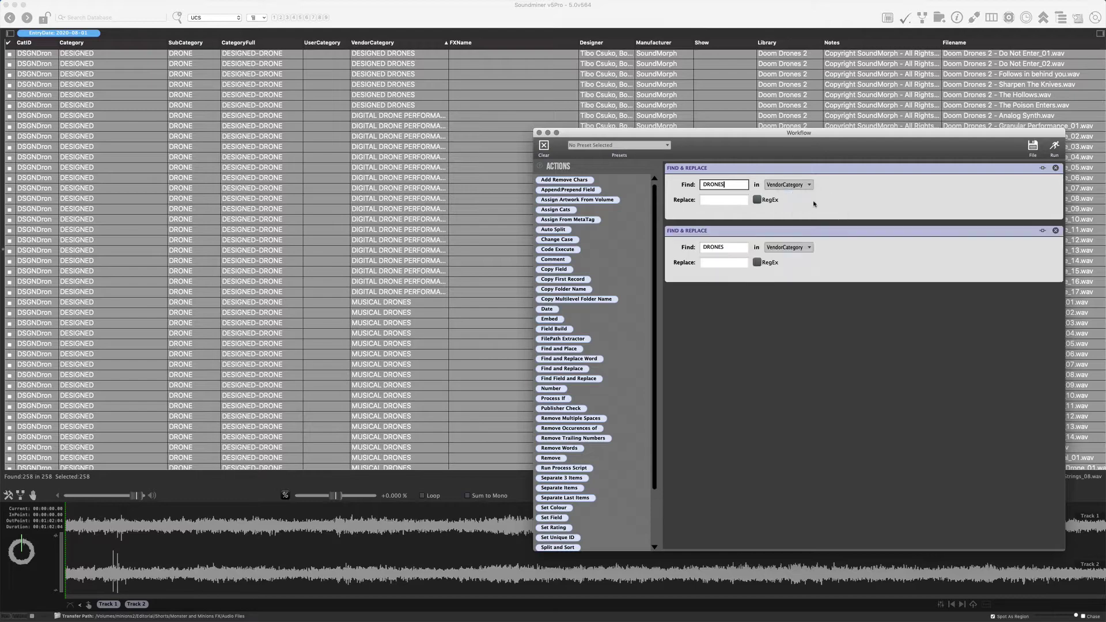
double_click(739, 246)
scroll(433, 180, "down", 10)
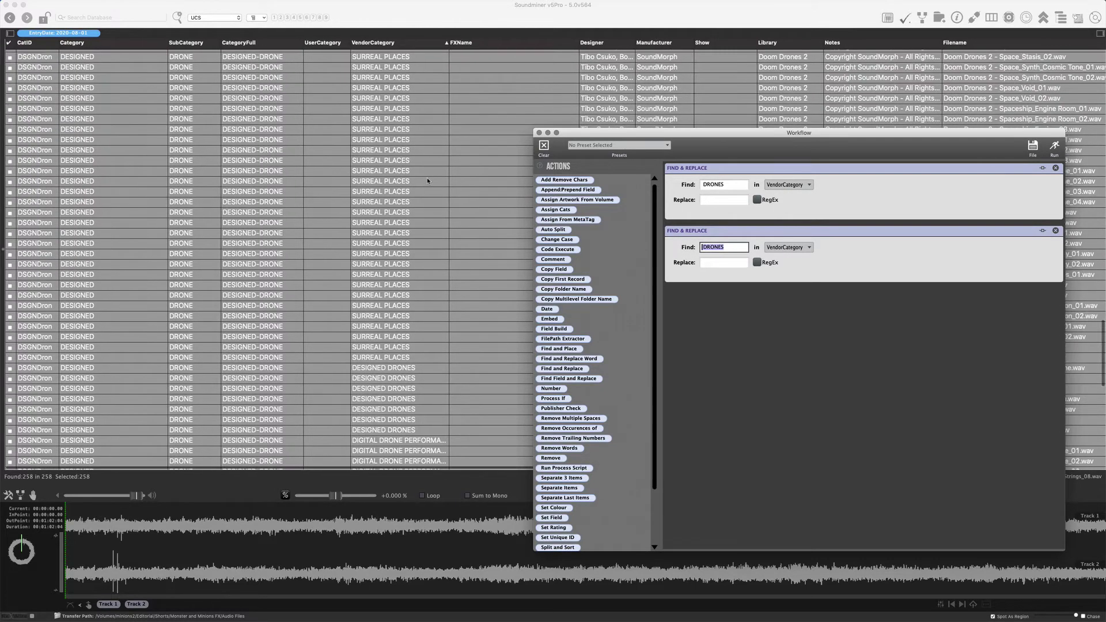
key("BackSpace")
type("PLACE")
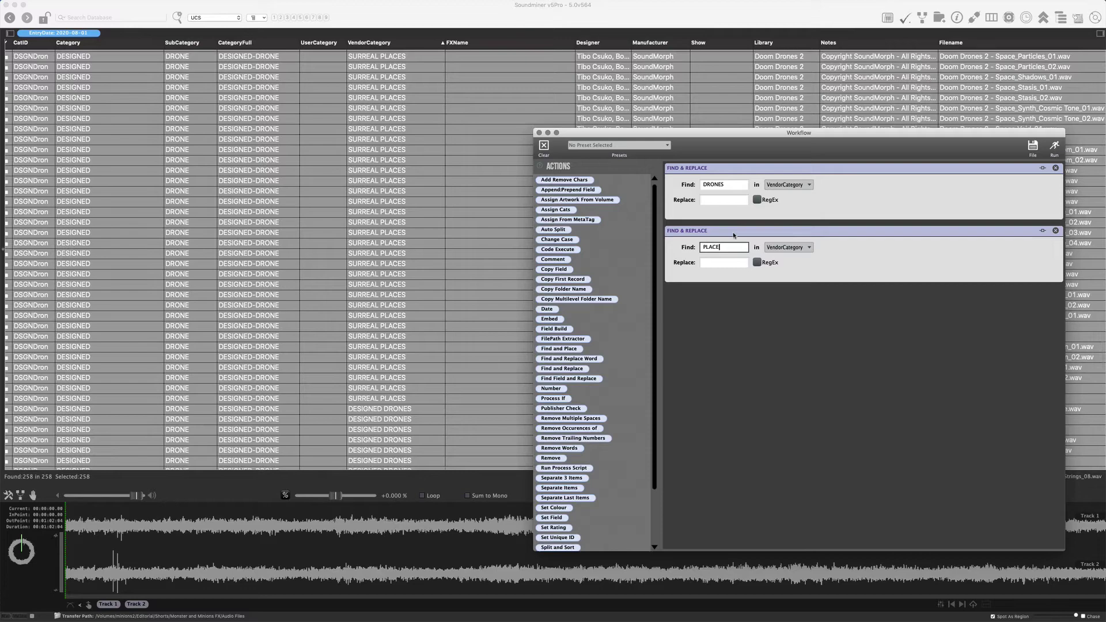
type("S")
Step: Add a third Find & Replace step finding DRONE PERFORMANCES, and widen the VendorCategory column
right_click(847, 247)
left_click(800, 250)
scroll(526, 301, "down", 8)
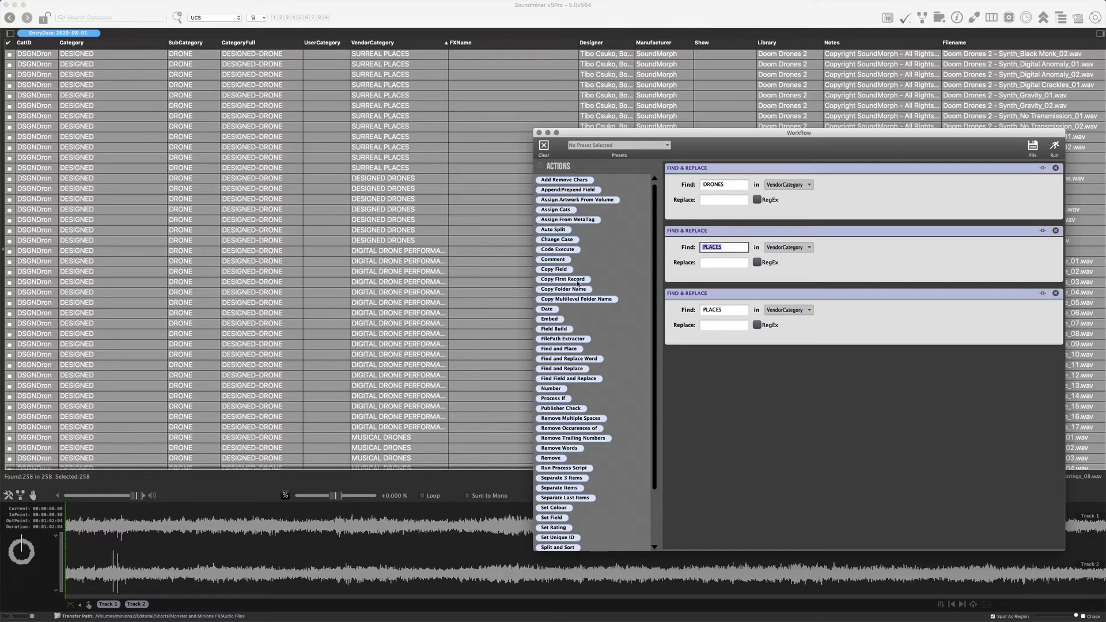
left_click(451, 44)
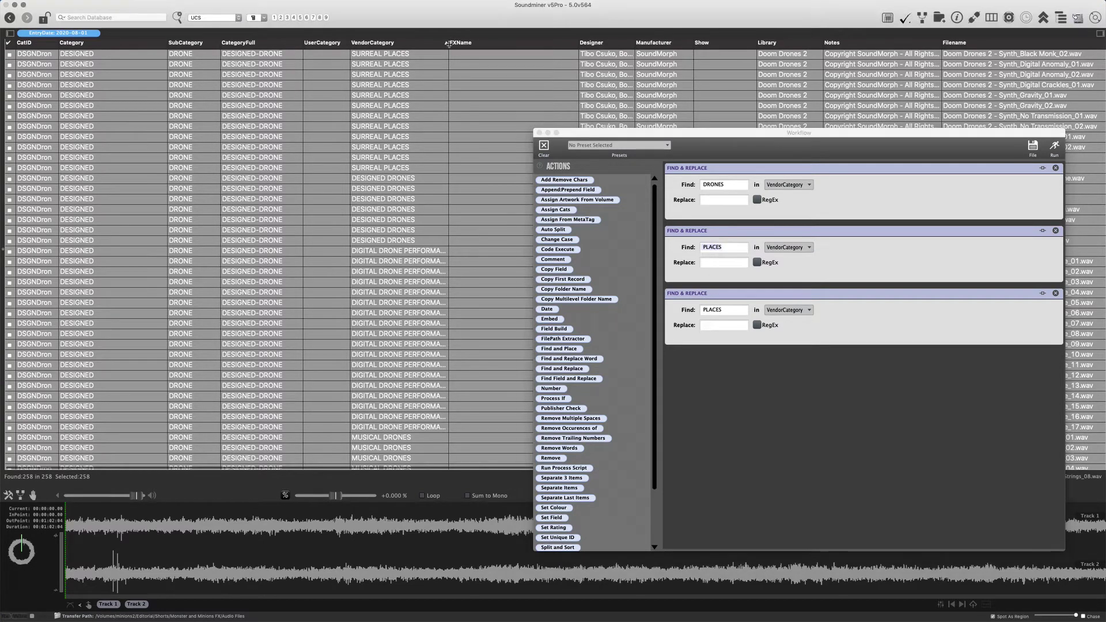
left_click_drag(450, 44, 480, 44)
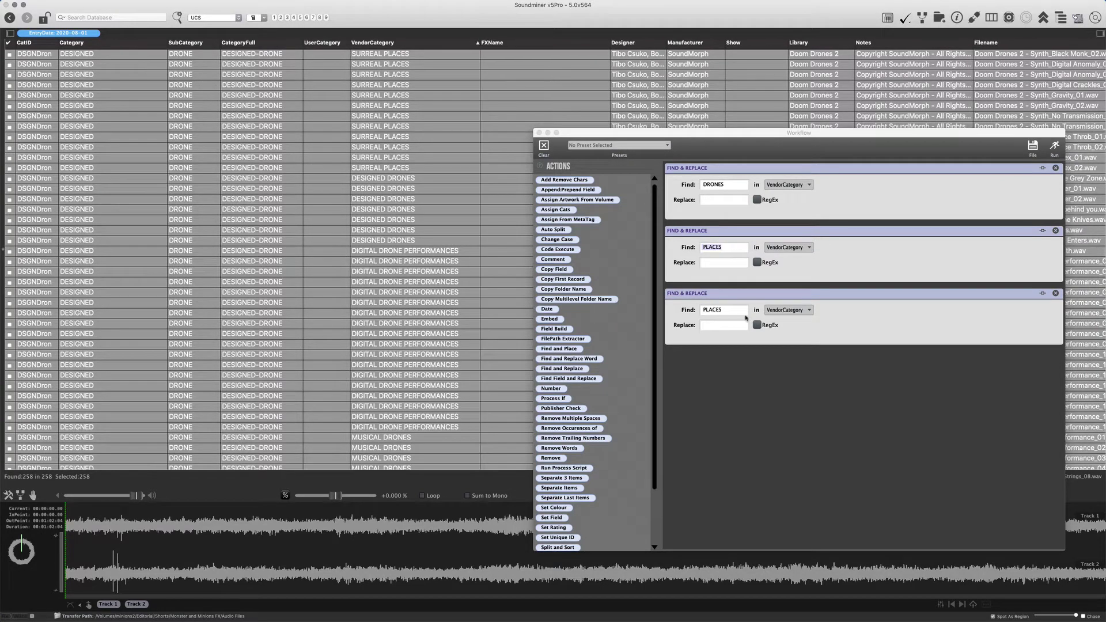
left_click(736, 310)
key("BackSpace")
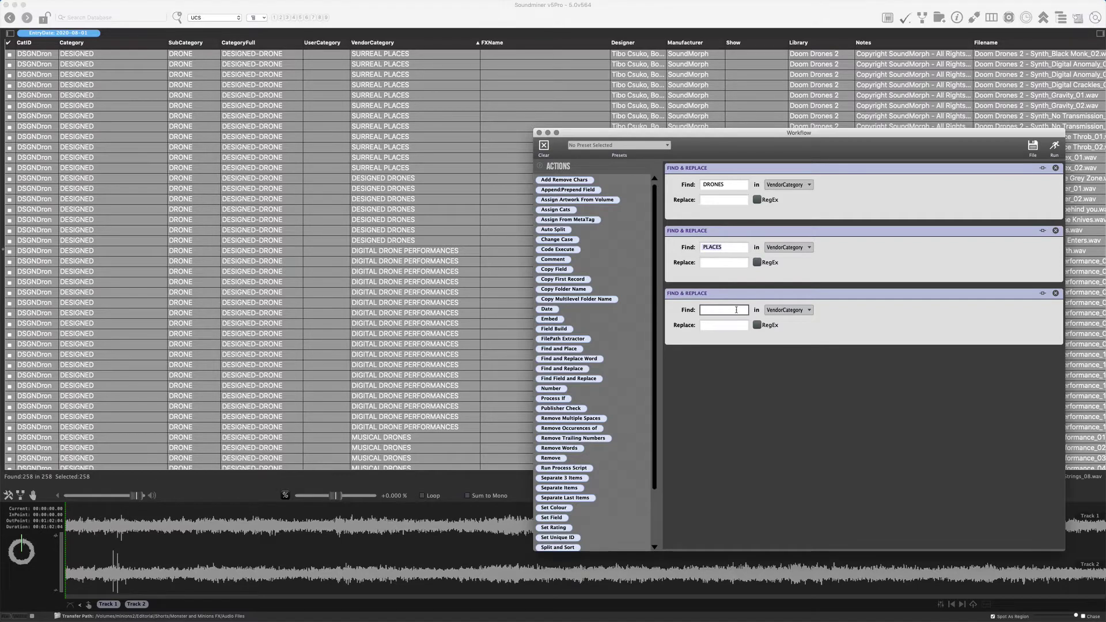
type("DRONE PERFORMANCE")
type("S")
key("Tab")
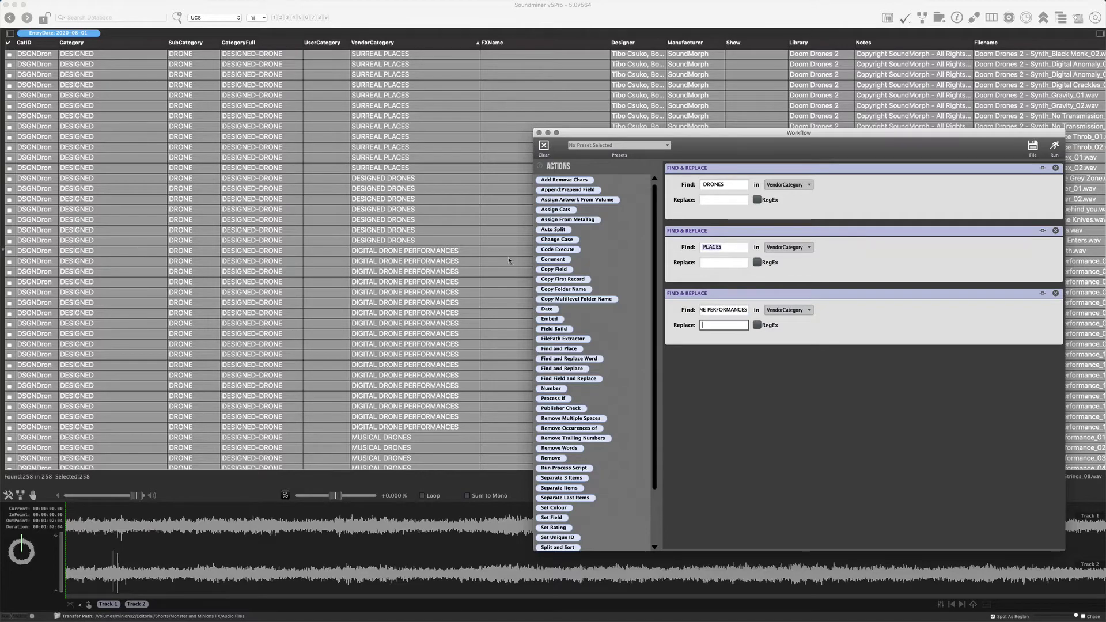
scroll(382, 270, "down", 10)
scroll(380, 302, "up", 10)
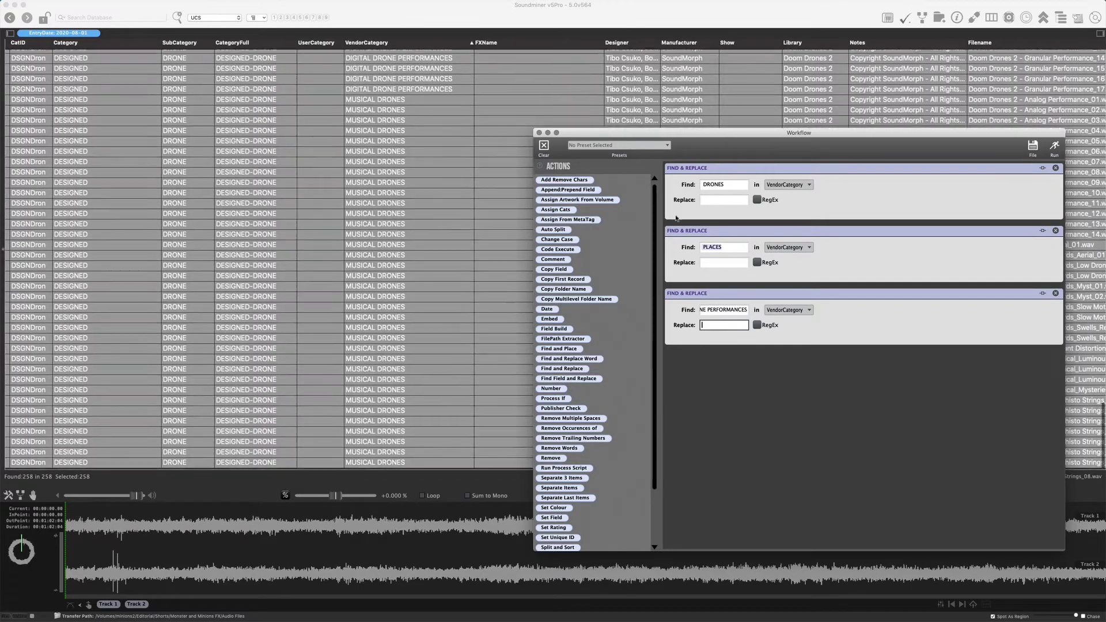
Step: Run the Find & Replace workflow and check VendorCategory now reads REAL, SURREAL, DIGITAL, MUSICAL
key("super+r")
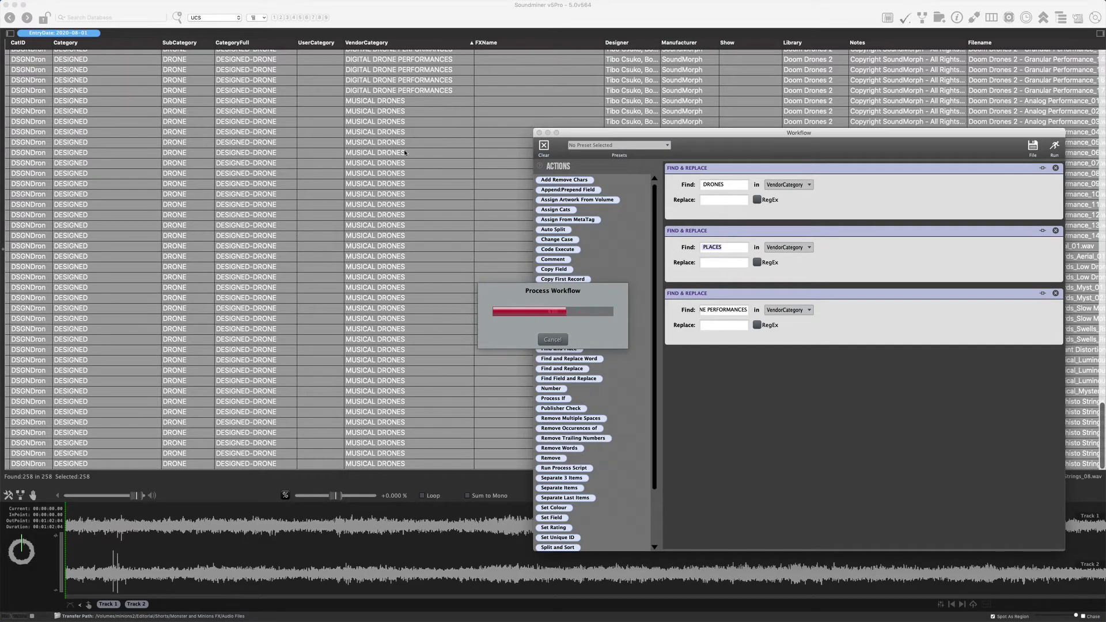
scroll(429, 143, "down", 15)
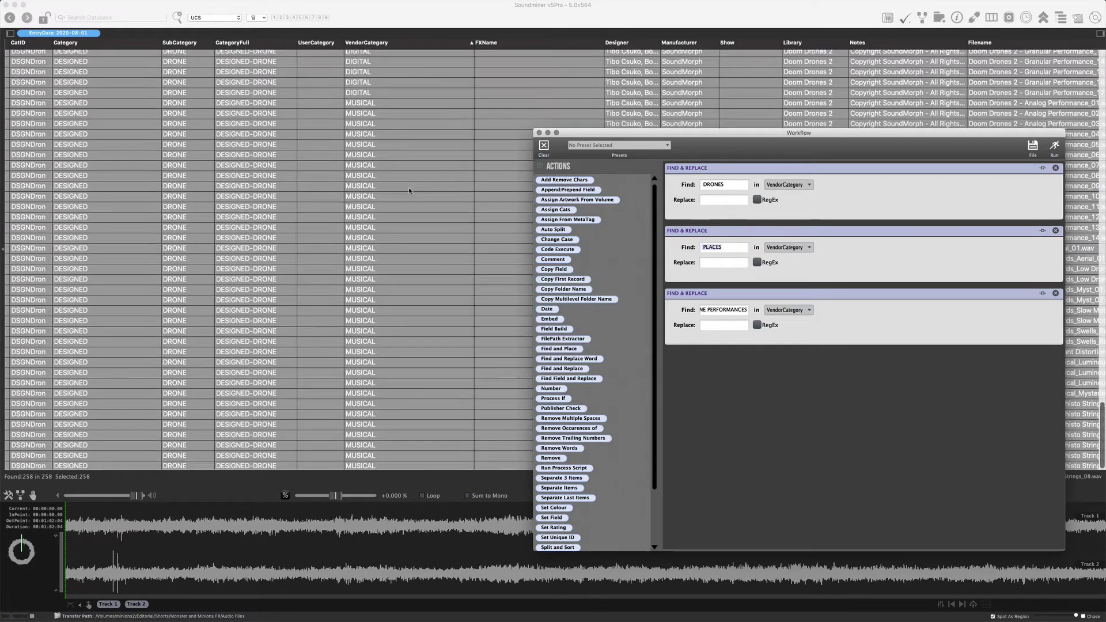
scroll(393, 148, "down", 20)
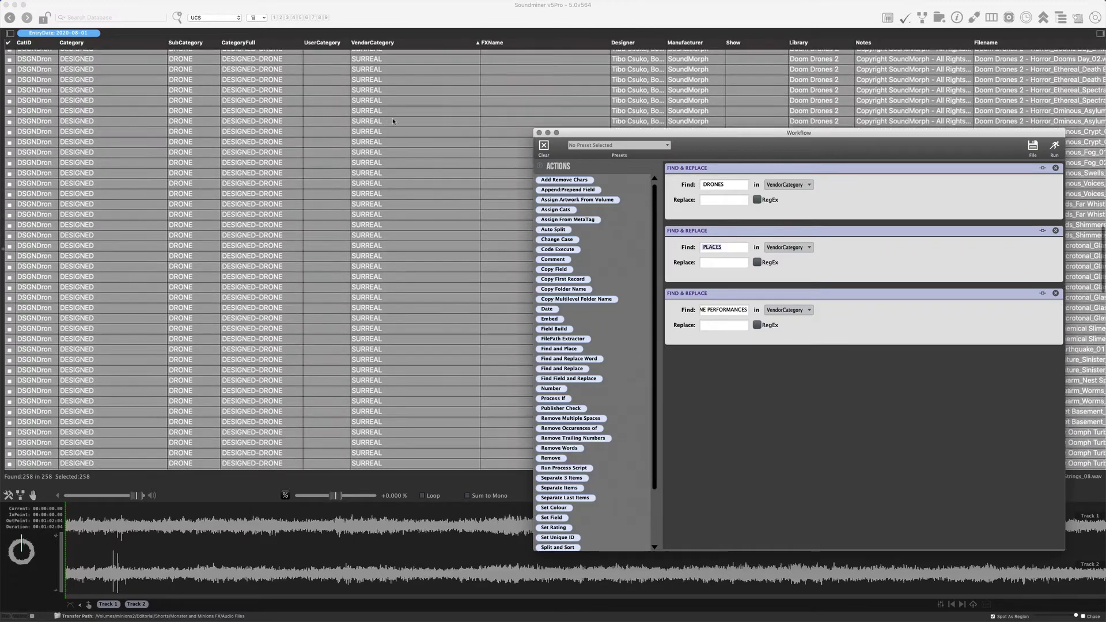
scroll(396, 100, "down", 20)
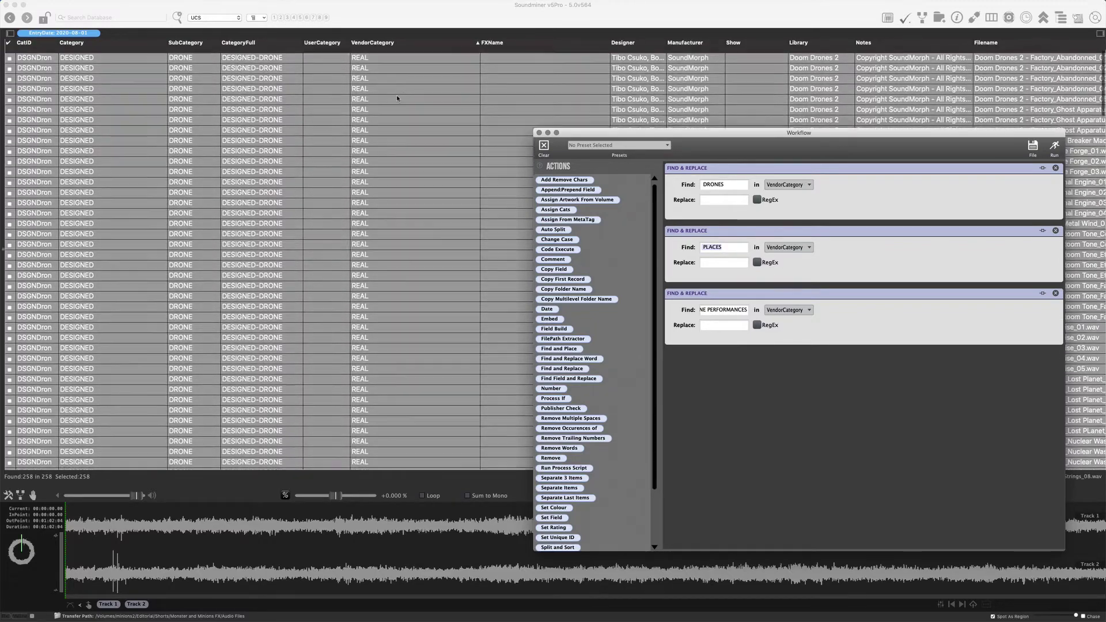
scroll(406, 167, "down", 20)
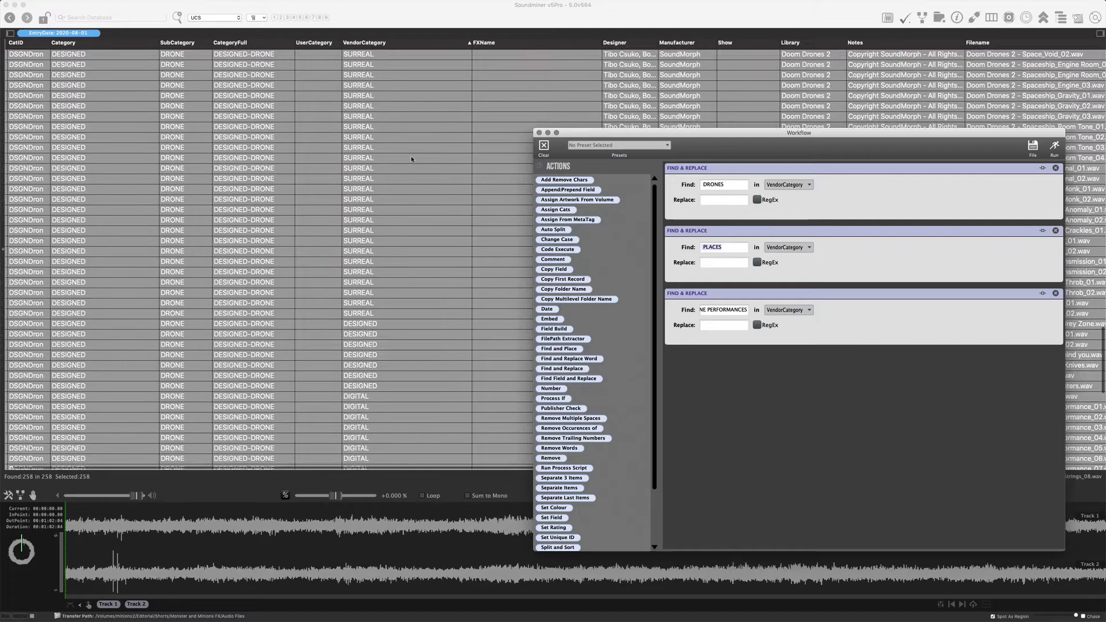
scroll(405, 225, "down", 20)
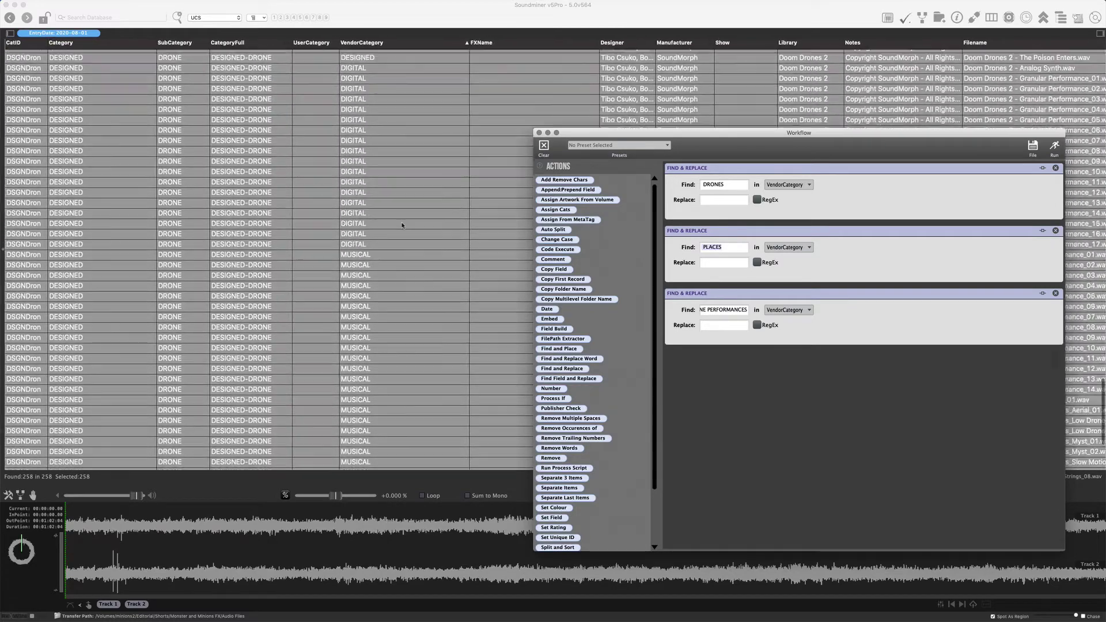
scroll(402, 222, "down", 20)
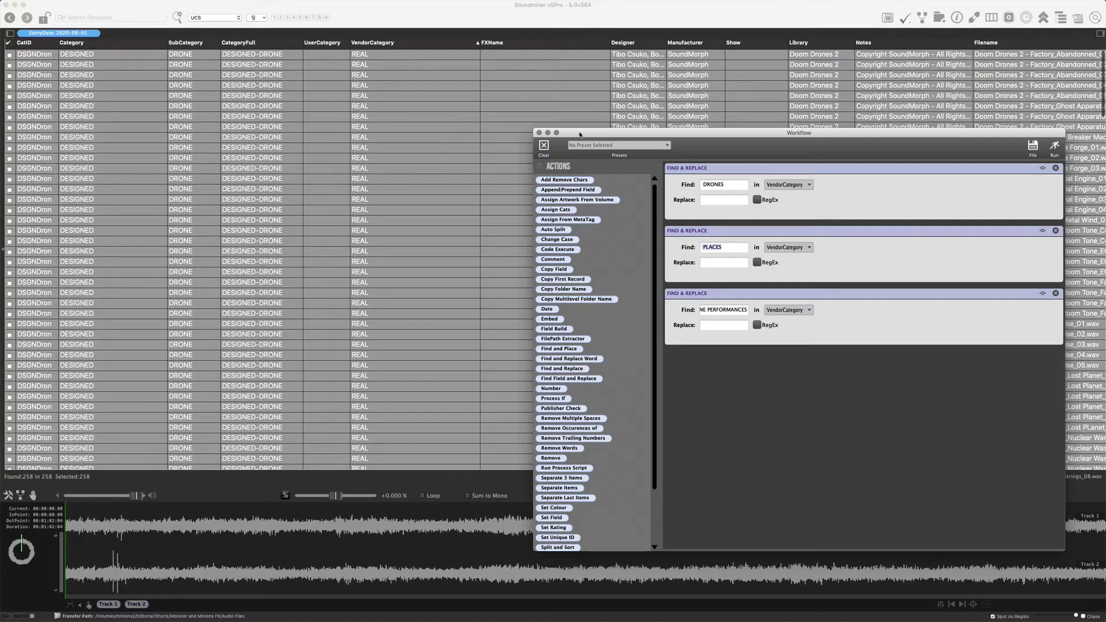
Step: Close the workflow window and select only the first file
left_click(539, 132)
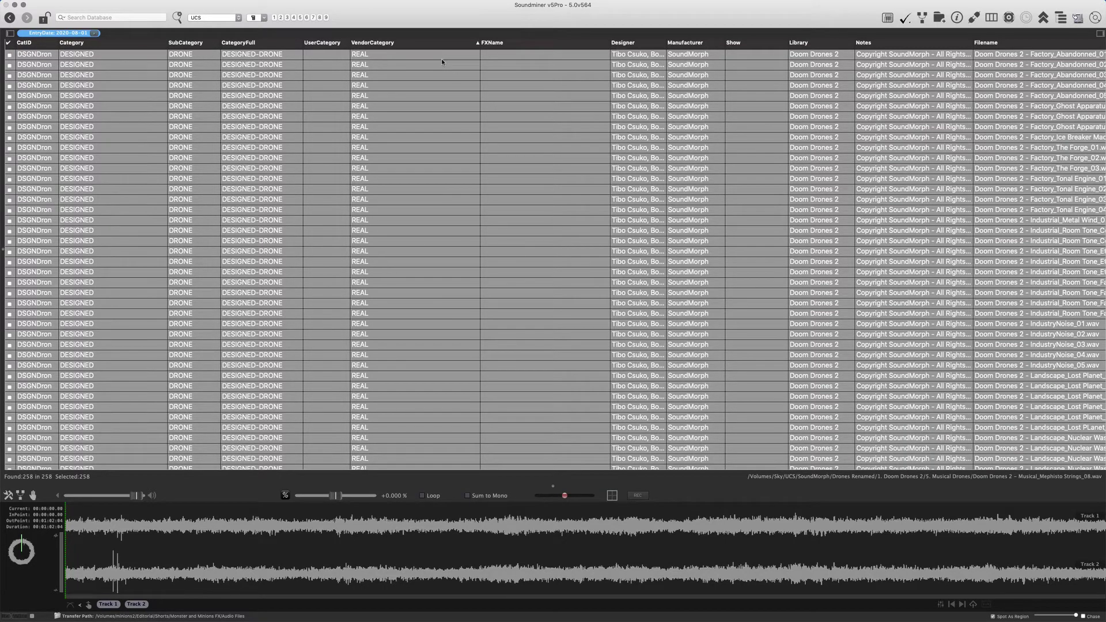
scroll(461, 164, "right", 5)
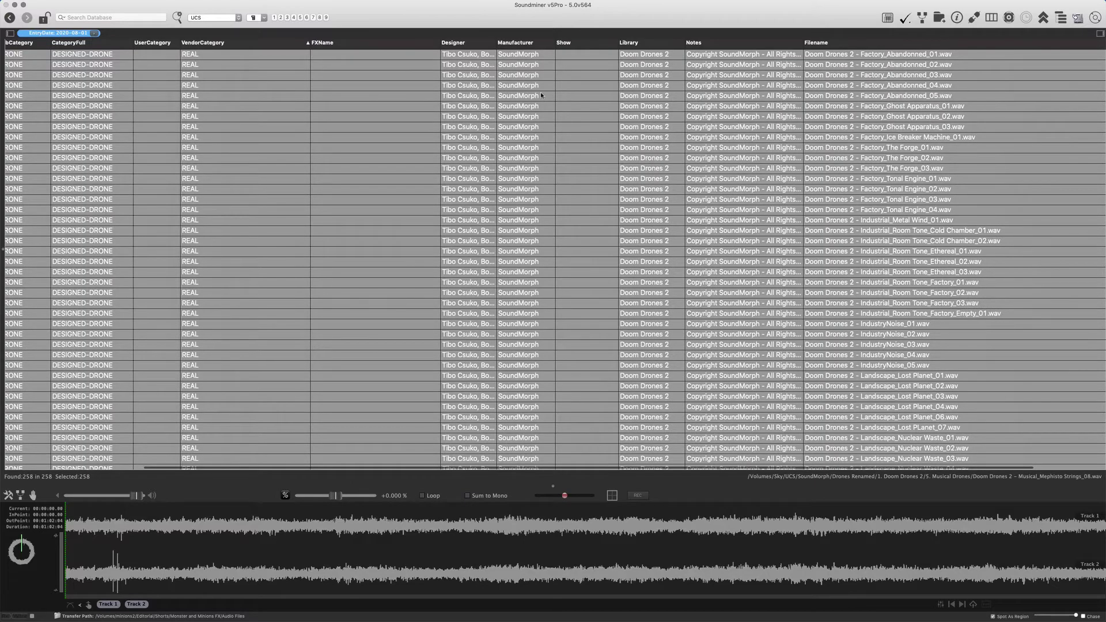
left_click(541, 53)
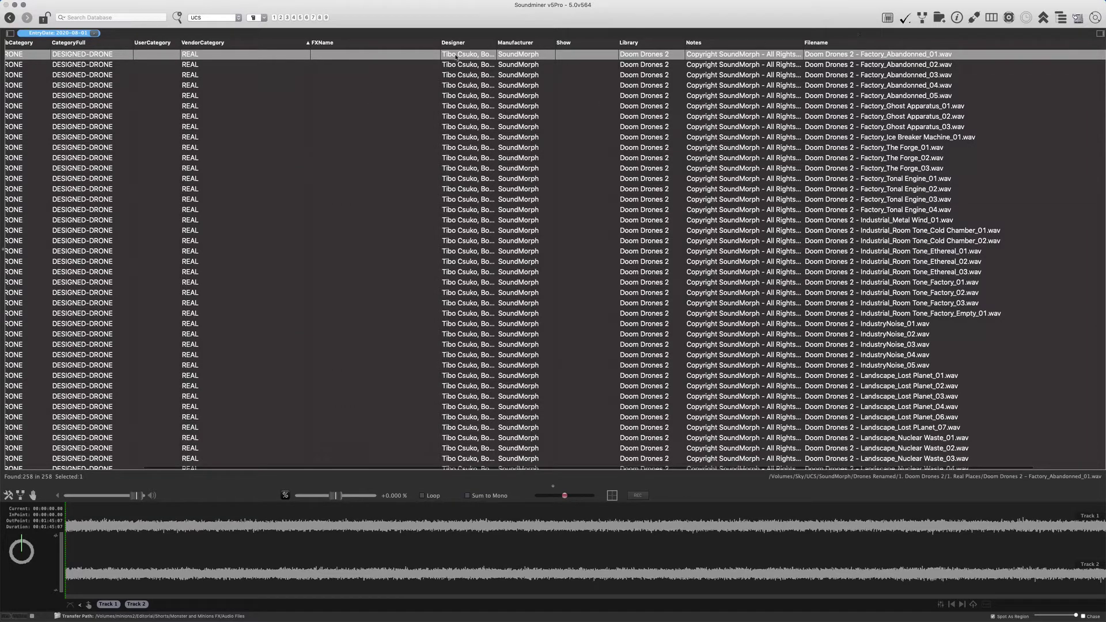
Step: Select all 258 files and open the workflow window with the Find & Replace steps cleared
key("super+a")
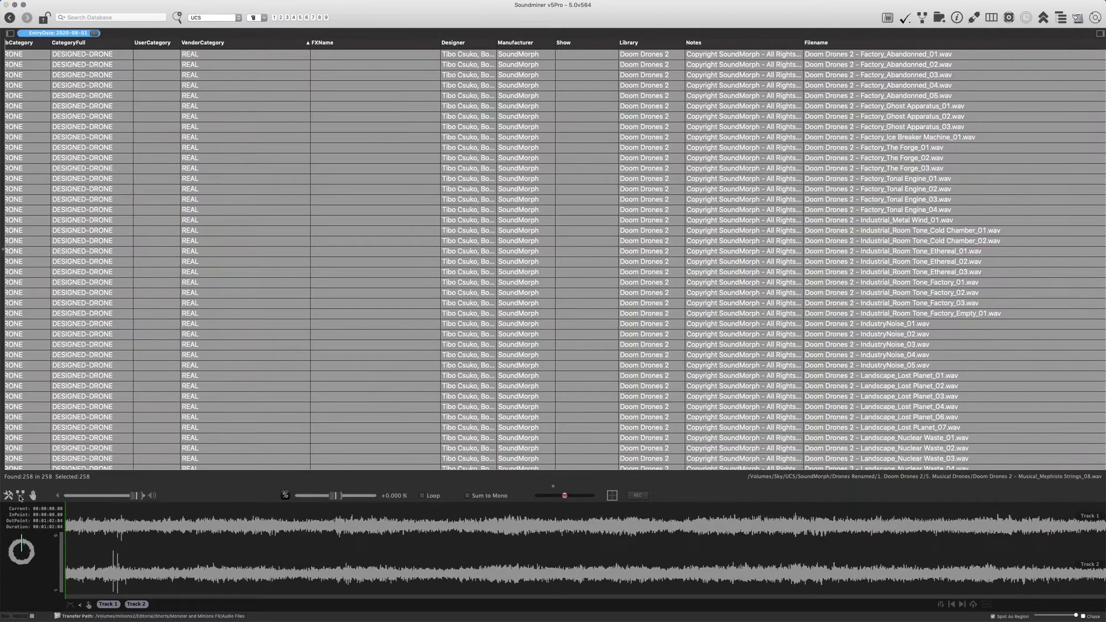
key("super+shift+w")
left_click(544, 147)
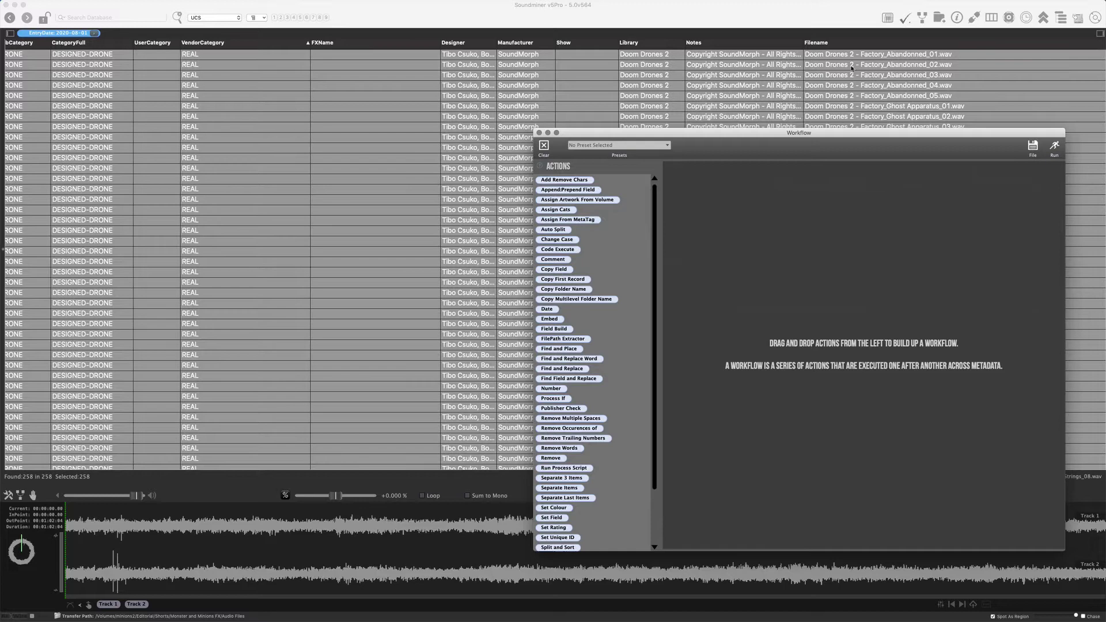
left_click_drag(883, 135, 667, 221)
left_click_drag(350, 387, 682, 257)
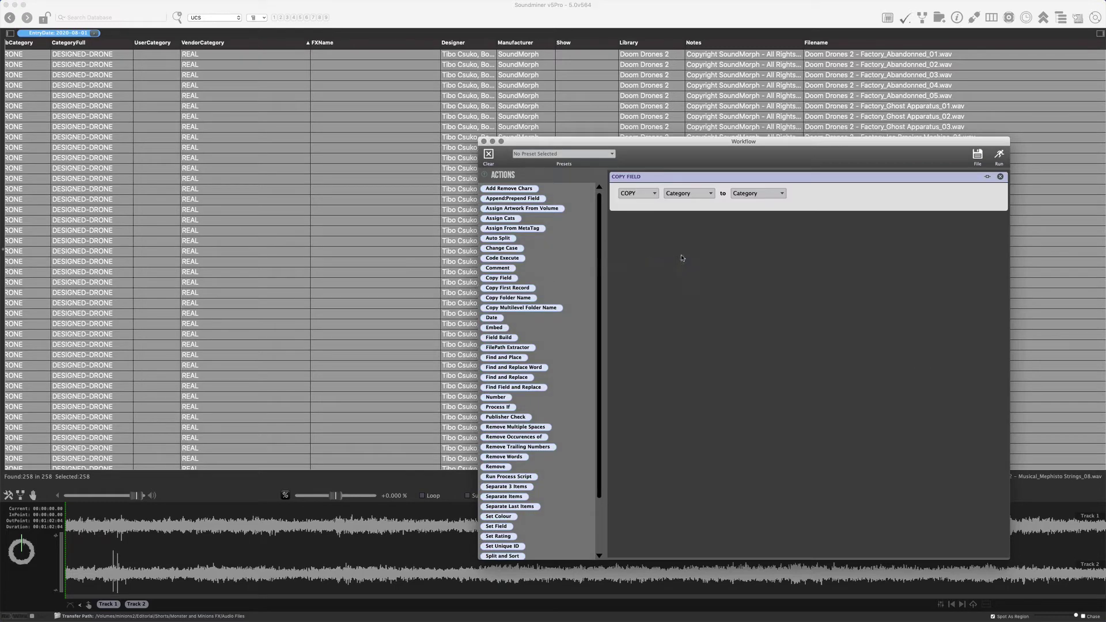
Step: Set the Copy Field step to copy Filename into FXName
left_click(671, 194)
left_click(683, 183)
left_click(752, 194)
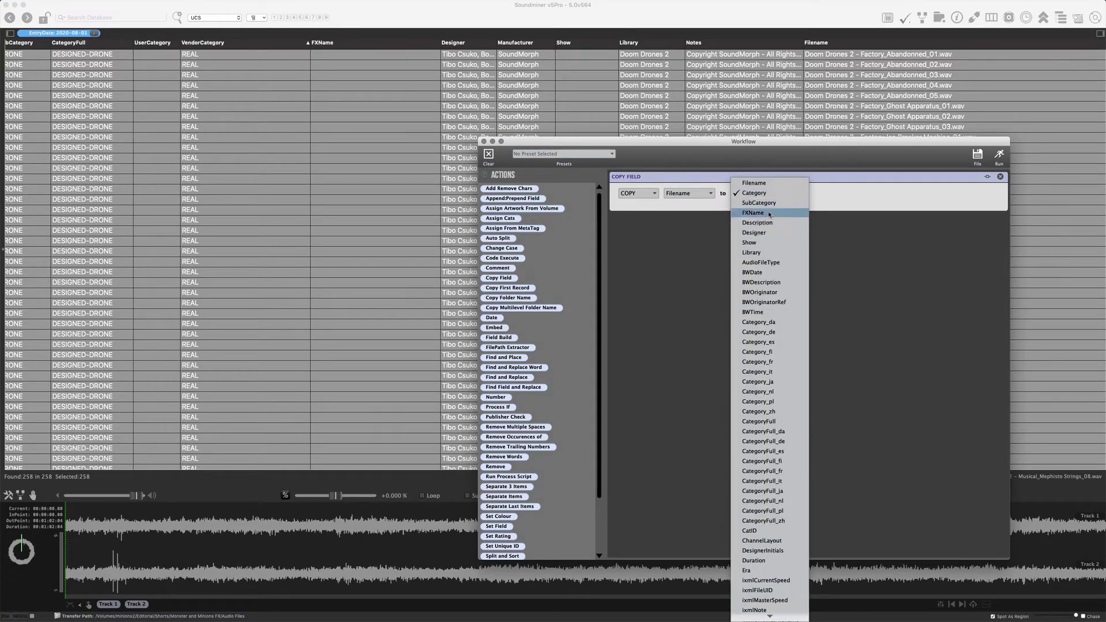
left_click(769, 214)
left_click_drag(829, 141, 805, 252)
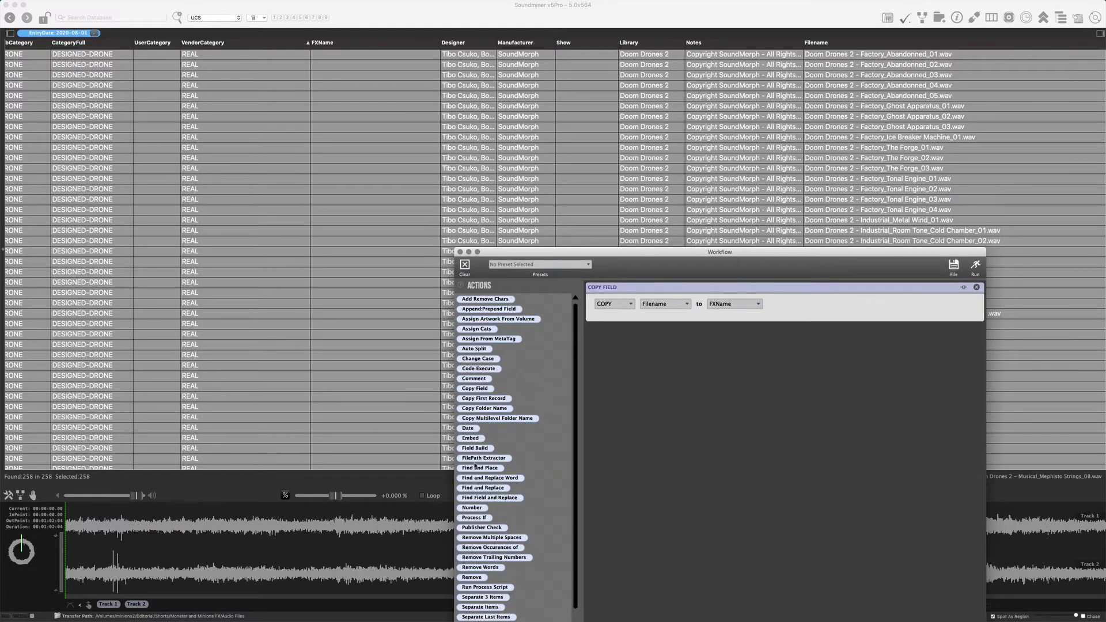
Step: Add a Find & Replace step on FXName that finds 'Doom Drones 2 - '
left_click(484, 487)
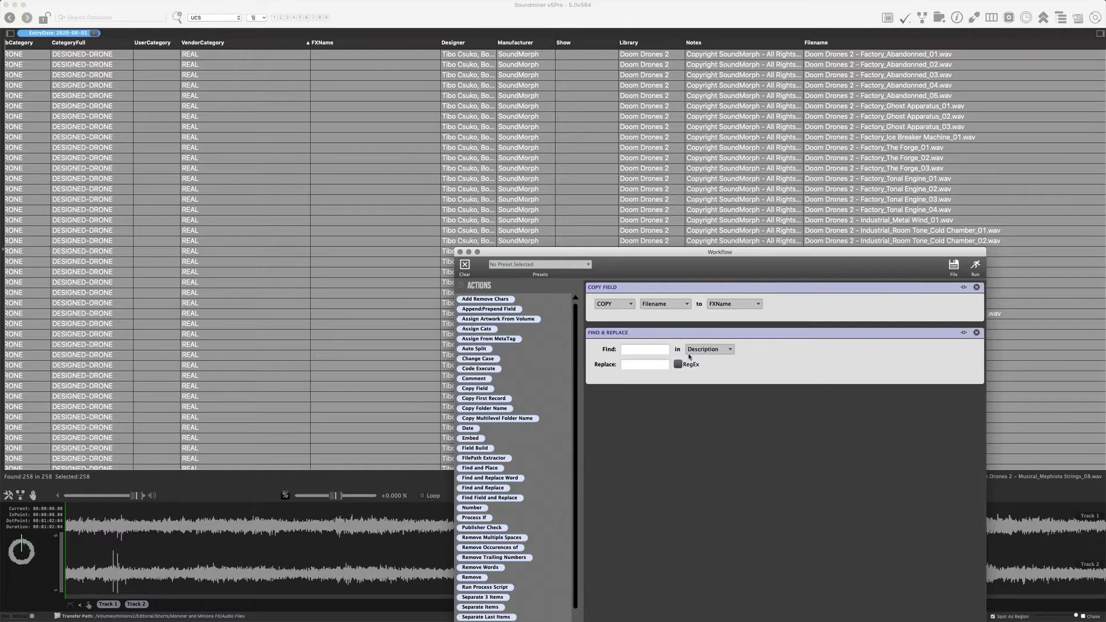
left_click(703, 349)
left_click(707, 339)
left_click(653, 349)
type("Doom Drones 2 -")
key("Tab")
Step: Duplicate the Find & Replace step and change its Find text to '_'
right_click(780, 355)
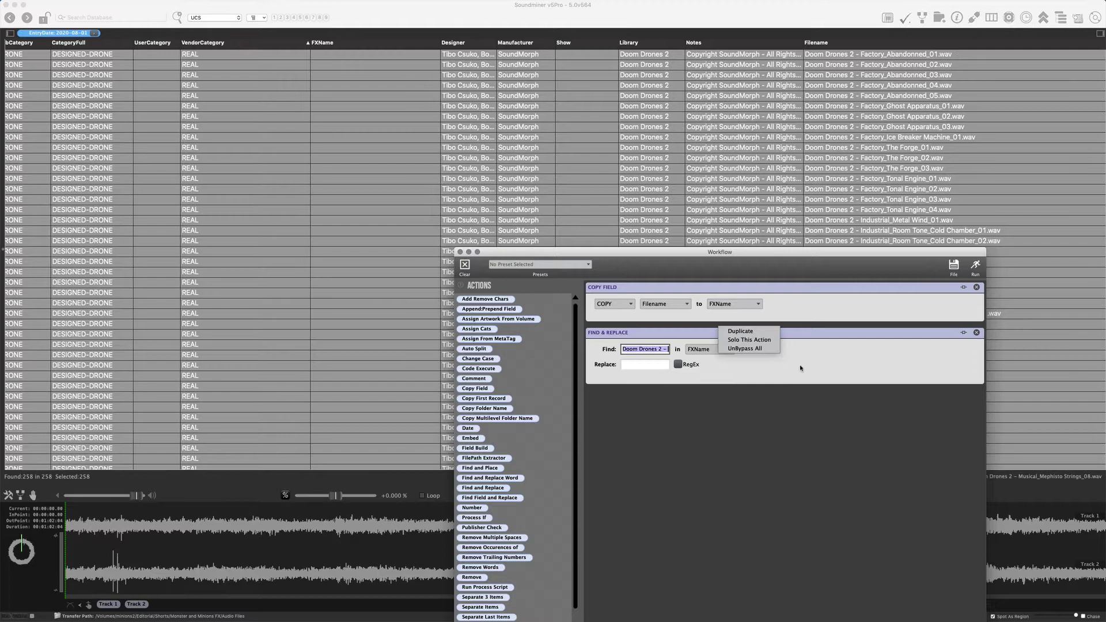
left_click(748, 327)
left_click(659, 413)
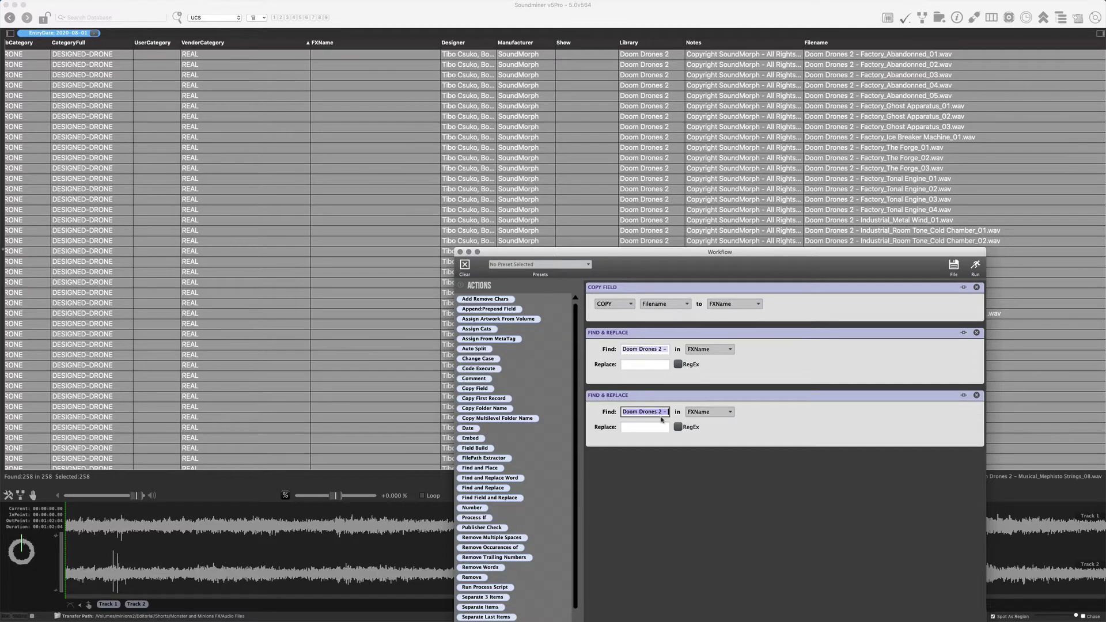
type("_")
key("Tab")
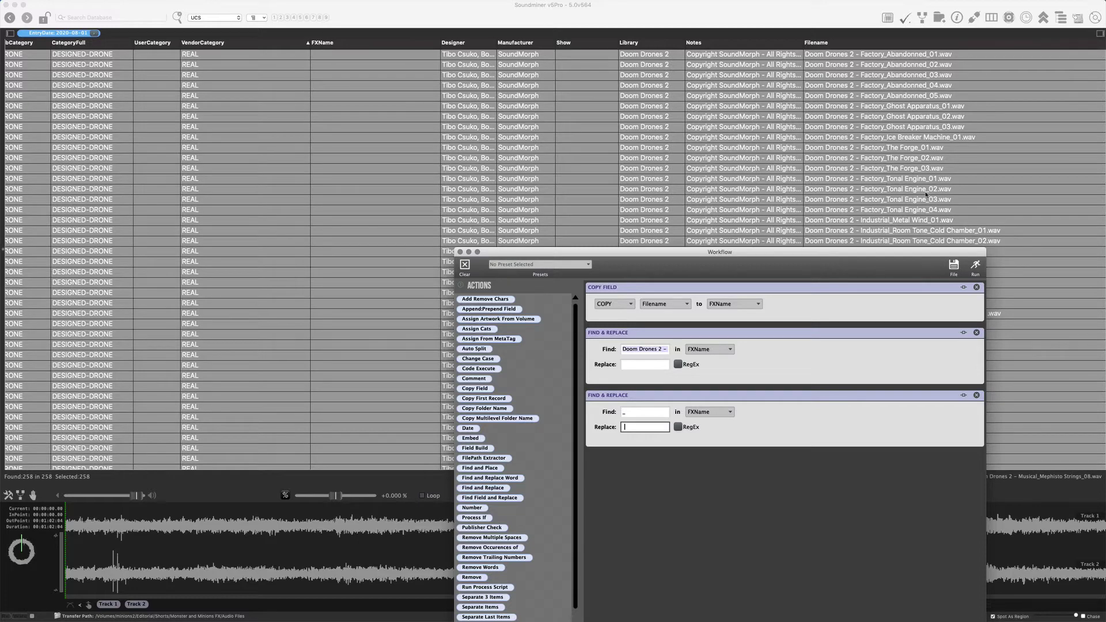
Step: Add a Change Case step that sets FXName to UPPERCASE
scroll(935, 176, "down", 10)
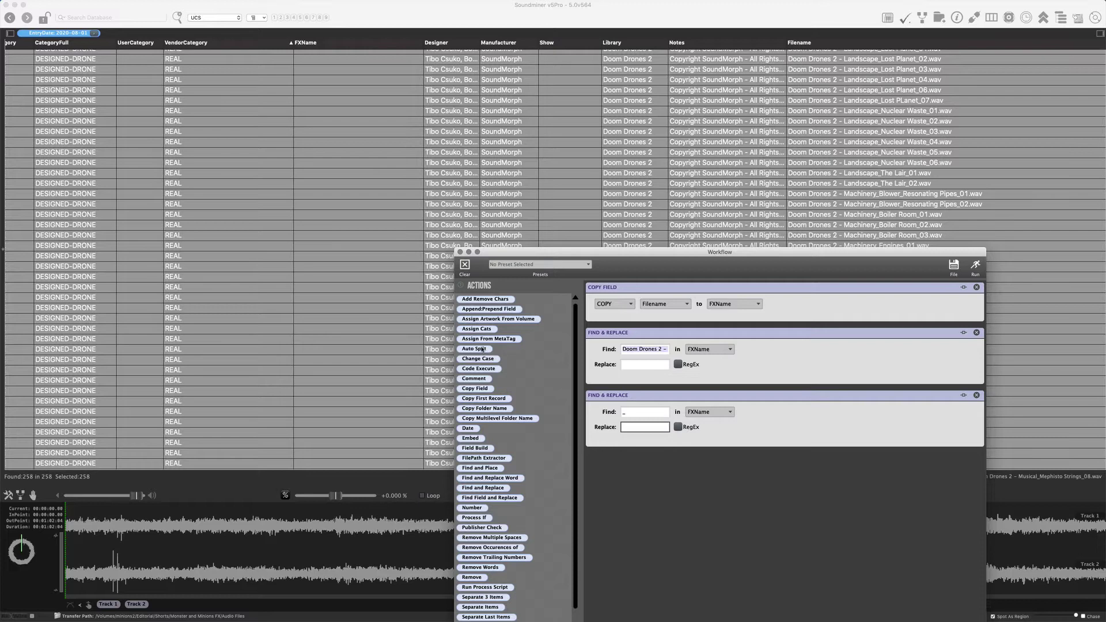
left_click_drag(477, 358, 647, 477)
left_click(648, 477)
left_click(622, 496)
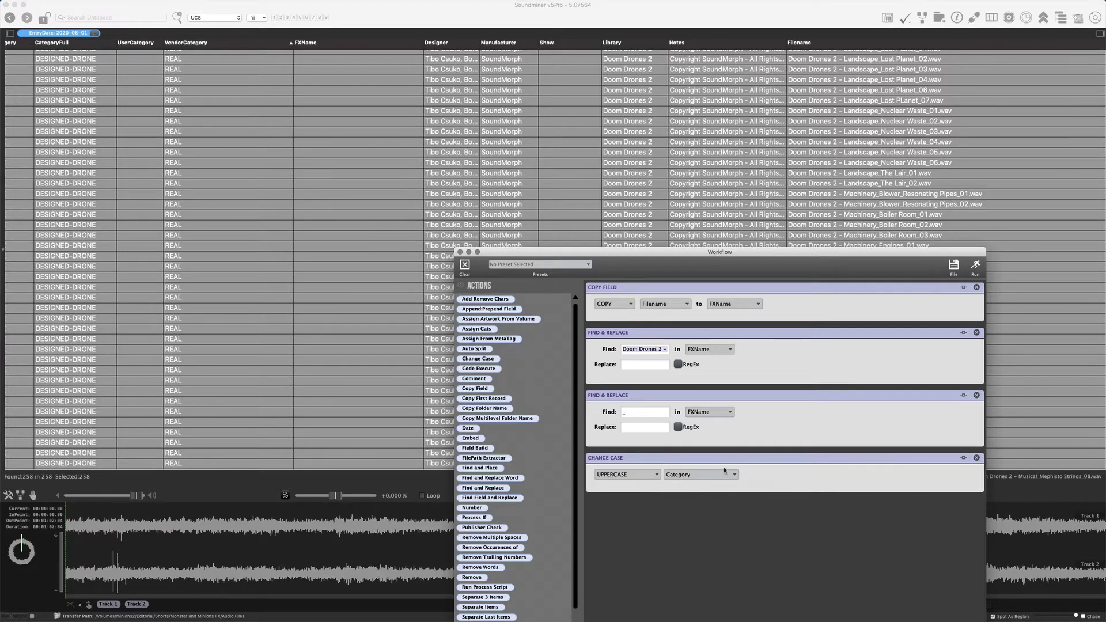
left_click(711, 480)
left_click(679, 483)
Step: Run the workflow, load MACHINERY BOILER ROOM 02, and scroll through the uppercase FXName titles
left_click(975, 266)
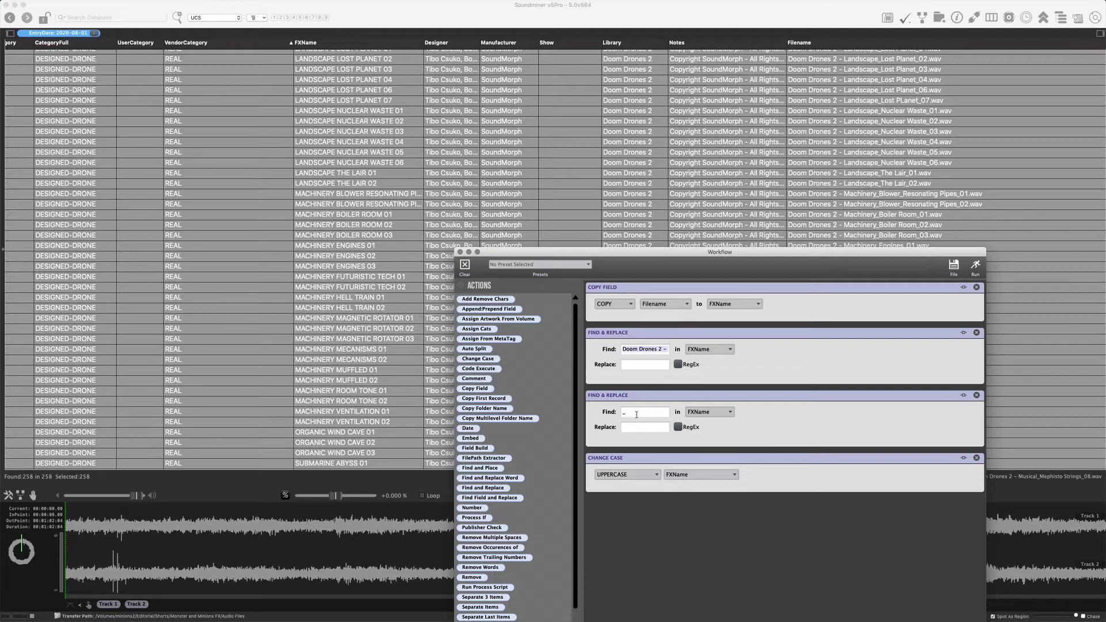
left_click(368, 225)
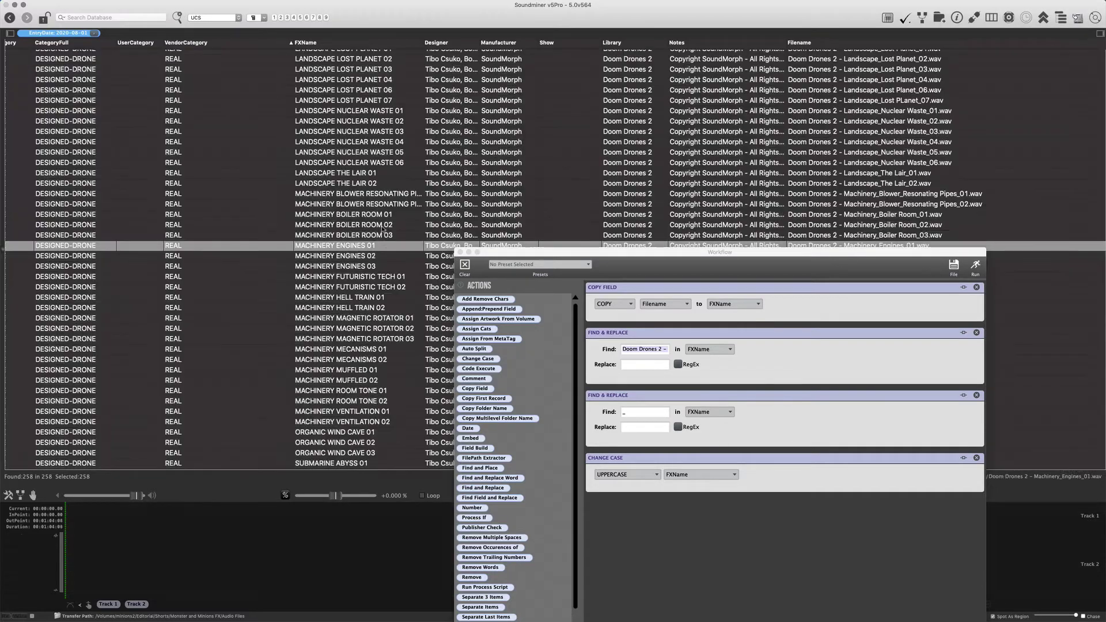
scroll(400, 282, "down", 10)
scroll(400, 282, "down", 12)
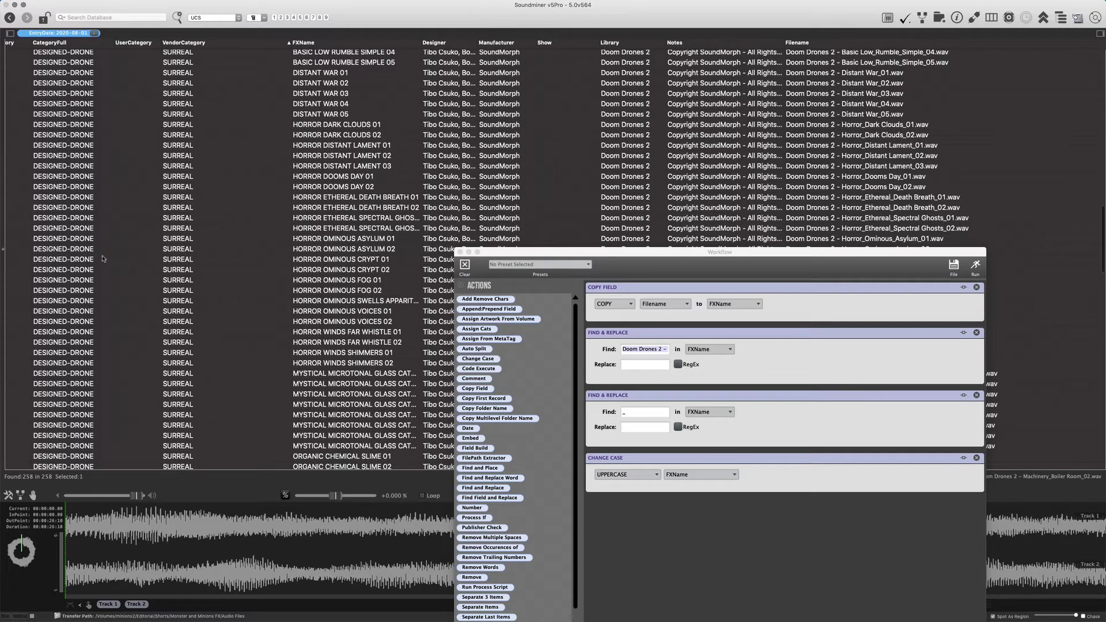
scroll(115, 239, "down", 5)
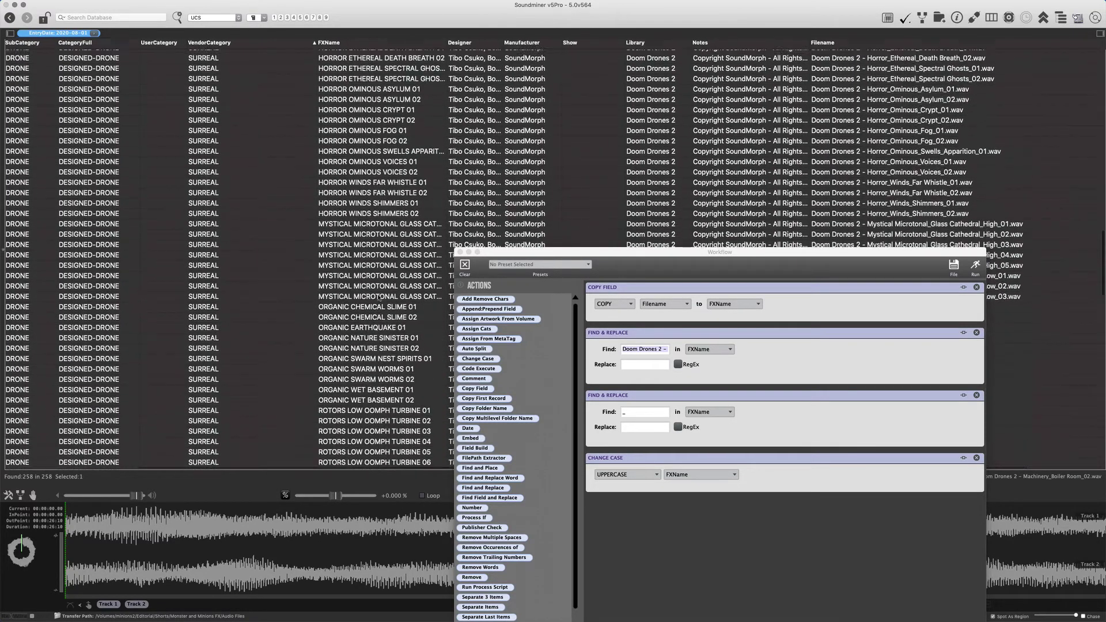
scroll(379, 299, "down", 20)
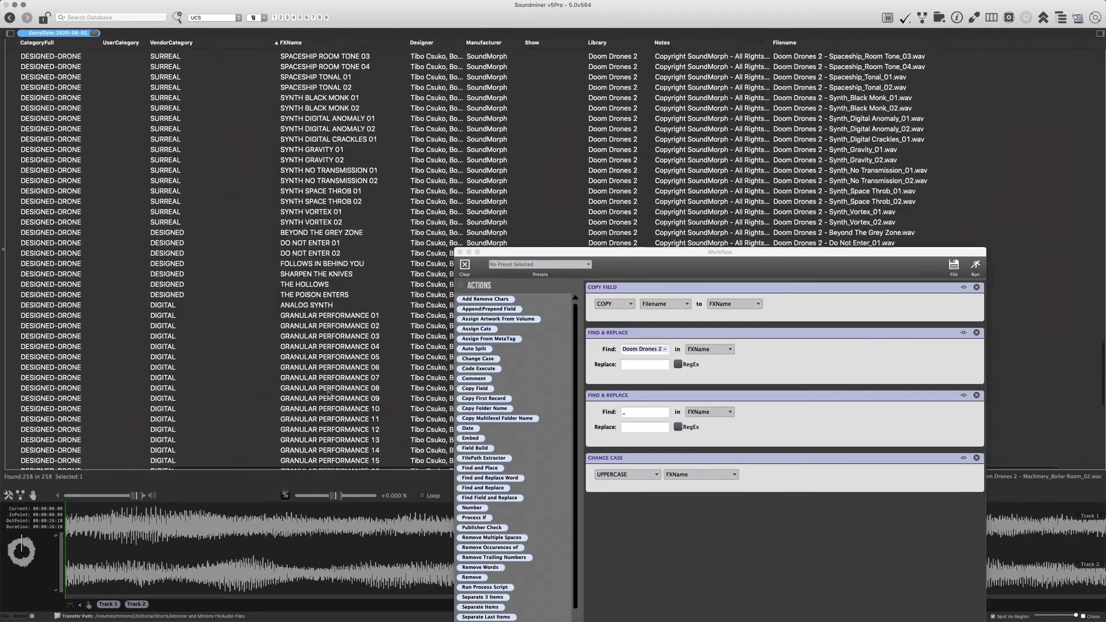
scroll(329, 395, "down", 13)
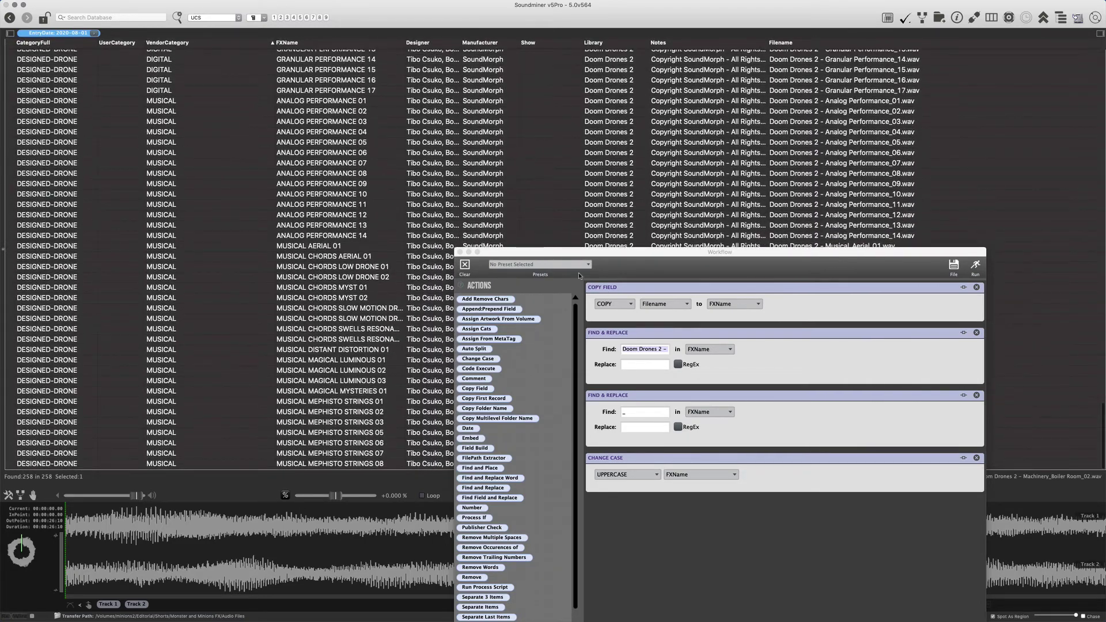
Step: Close the Workflow window and scroll back to the top-left of the file list
left_click(460, 253)
scroll(705, 216, "up", 20)
scroll(705, 216, "up", 20)
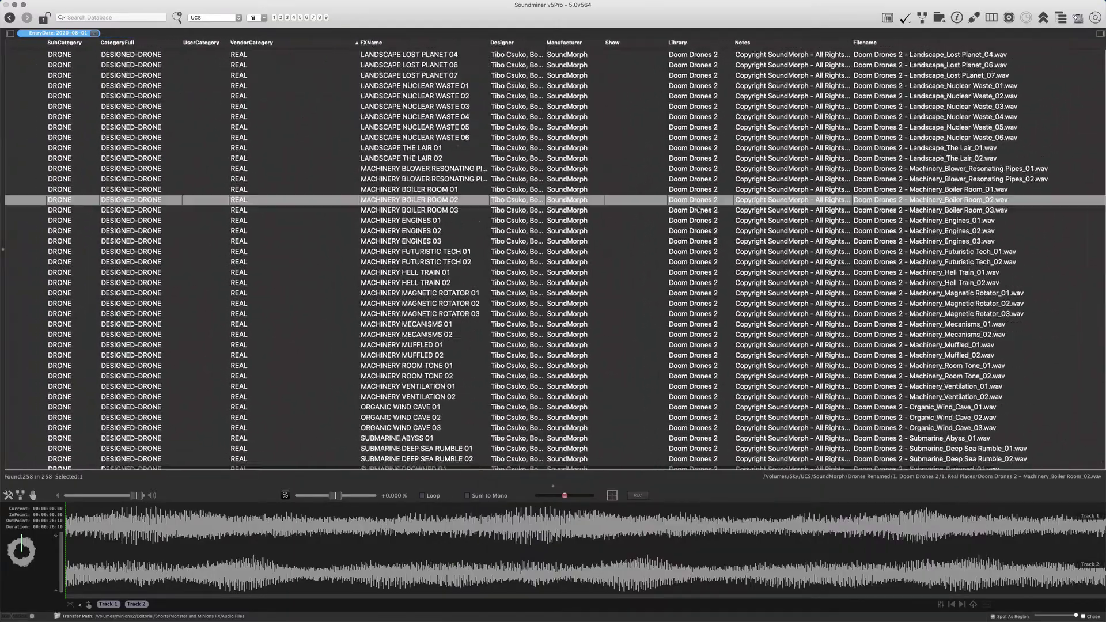
scroll(807, 172, "left", 5)
scroll(930, 119, "left", 3)
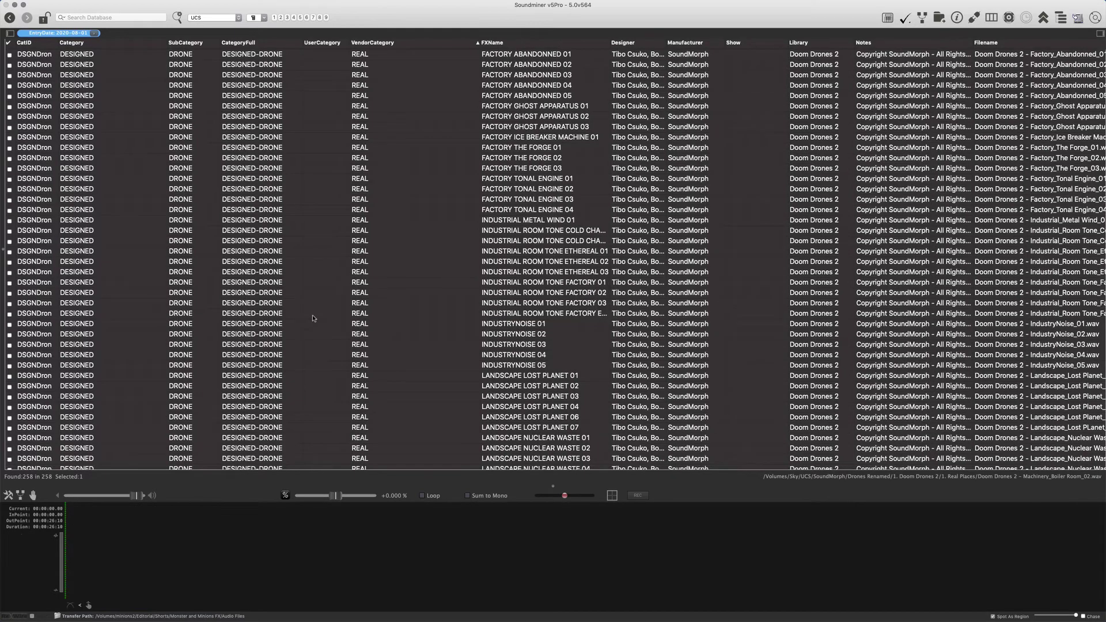
Step: Select all 258 files and embed the updated metadata with Cmd+E
left_click(312, 314)
key("super+a")
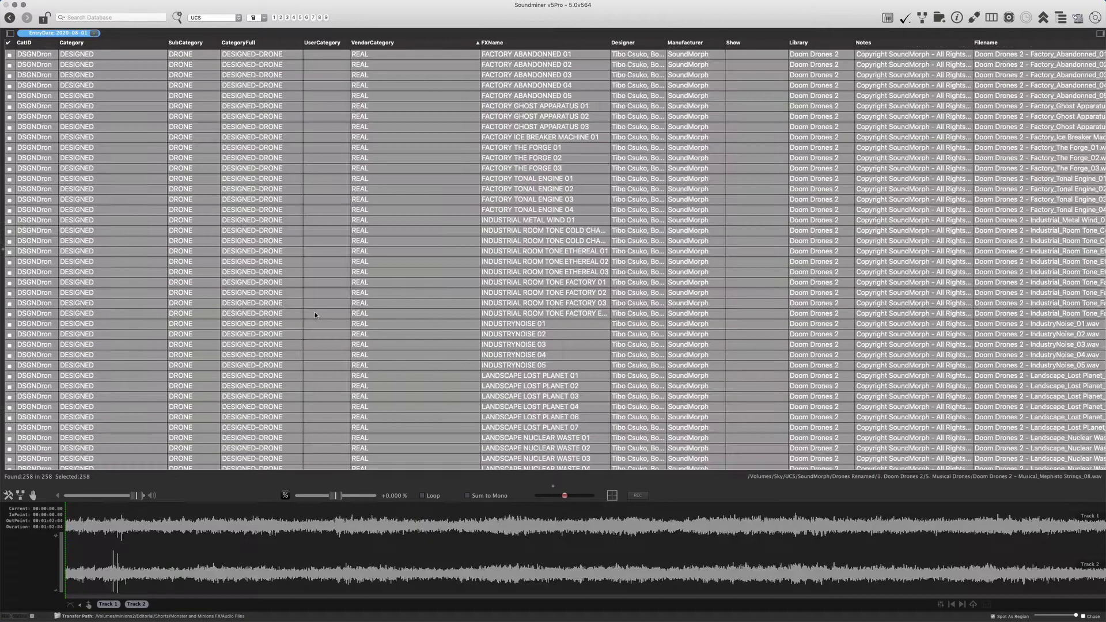
key("super+e")
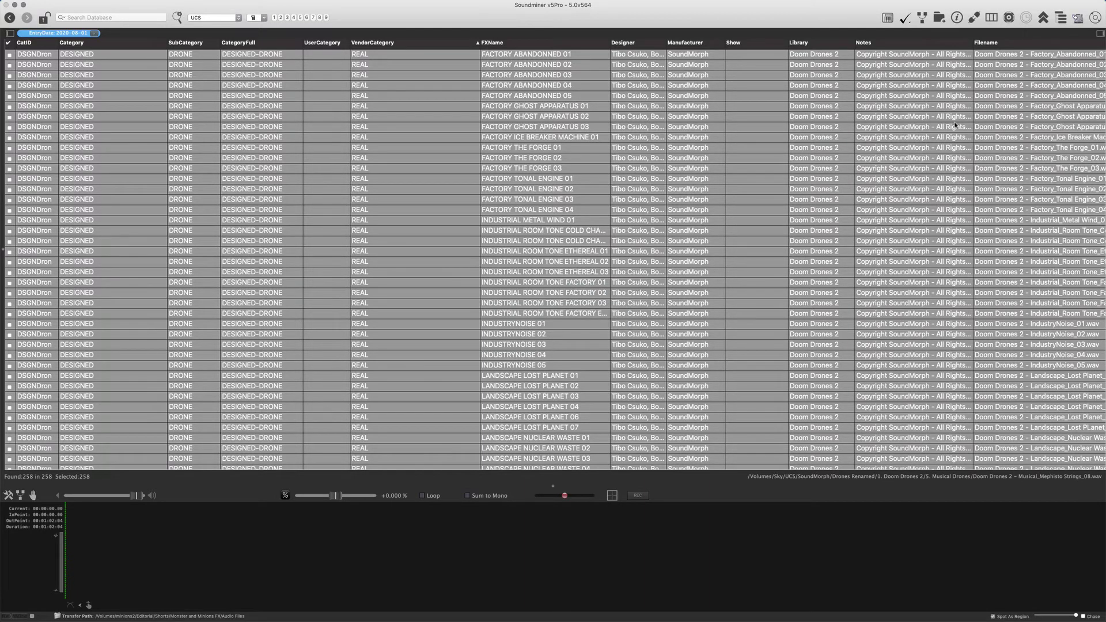
scroll(621, 192, "right", 5)
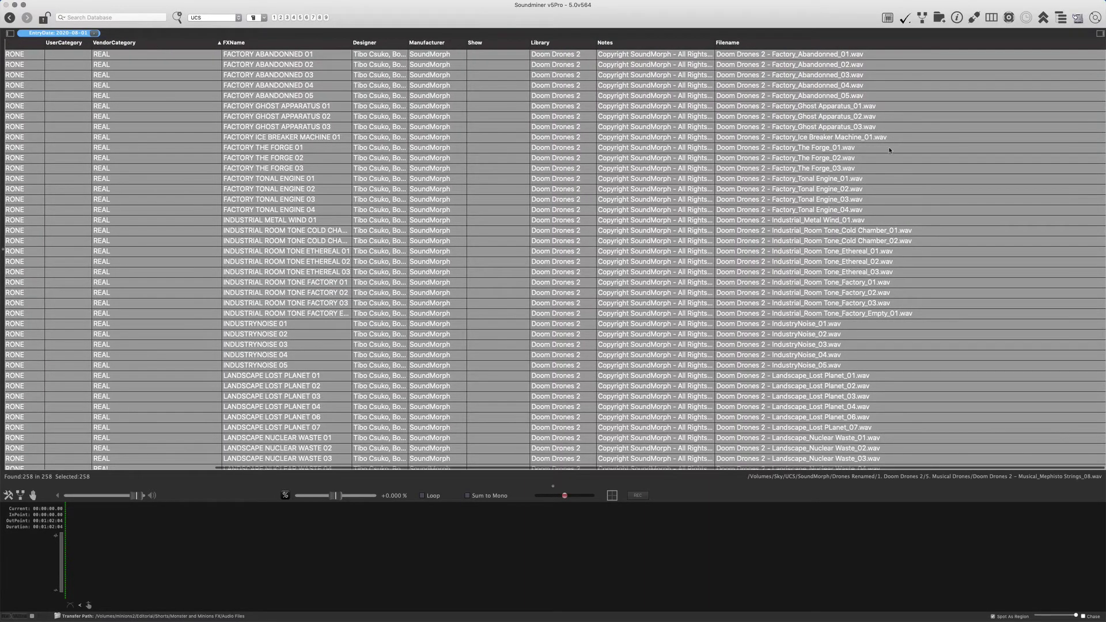
Step: Load FACTORY ABANDONNED 03 and start a fresh workflow with a UCS Build step excluding UserCategory
left_click(709, 75)
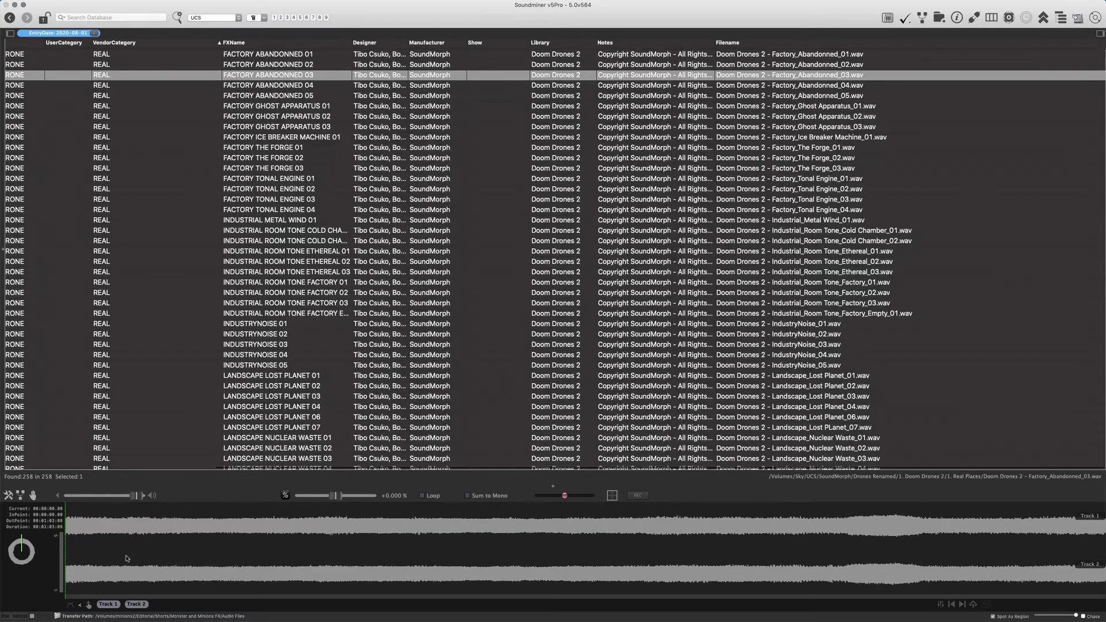
left_click(20, 495)
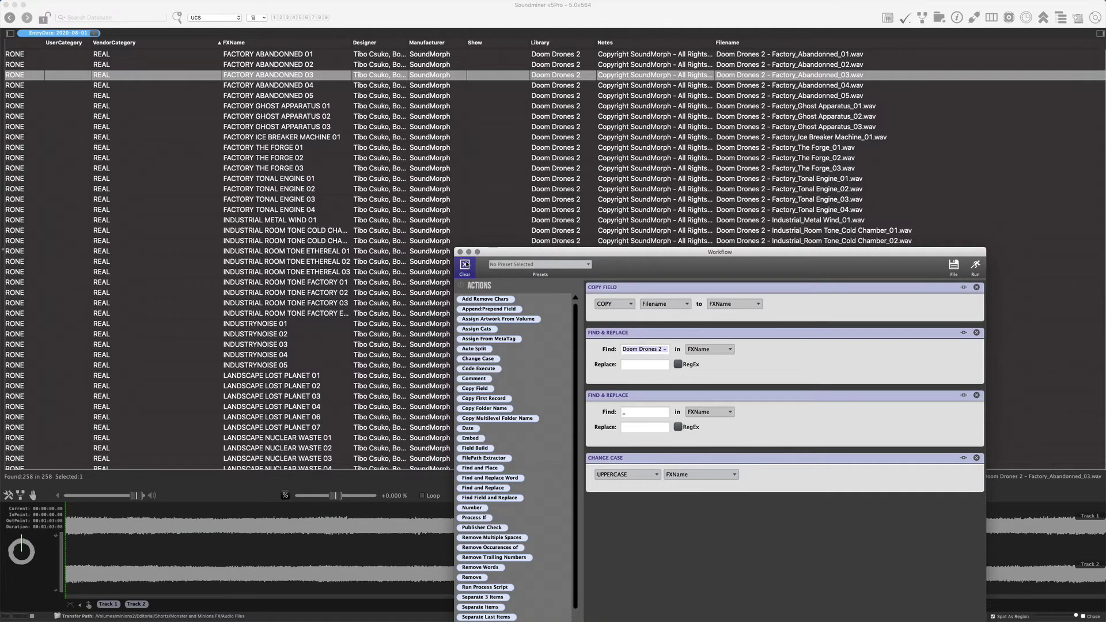
scroll(451, 508, "down", 3)
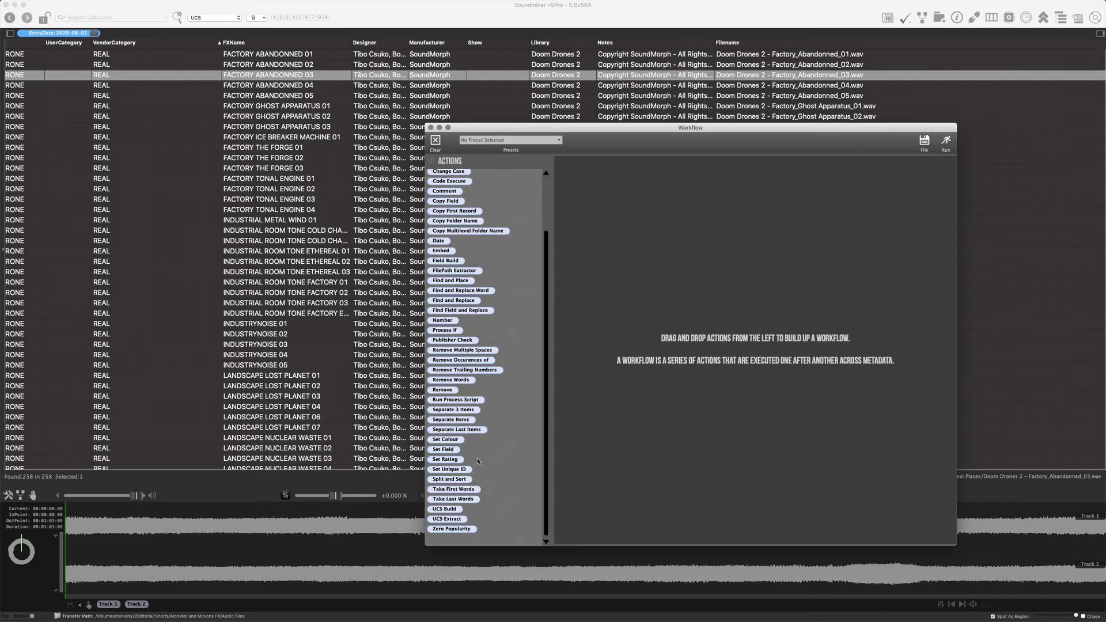
left_click_drag(453, 509, 633, 404)
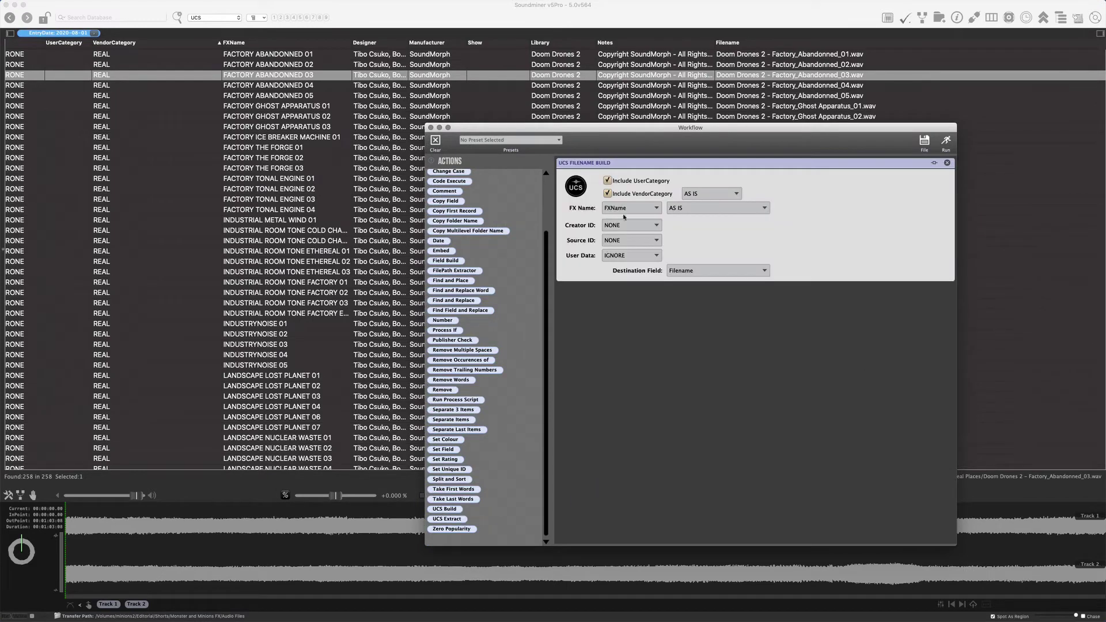
left_click(656, 180)
Step: Set the UCS build's FX Name case to TITLECASE
left_click_drag(642, 131, 672, 137)
scroll(86, 346, "down", 20)
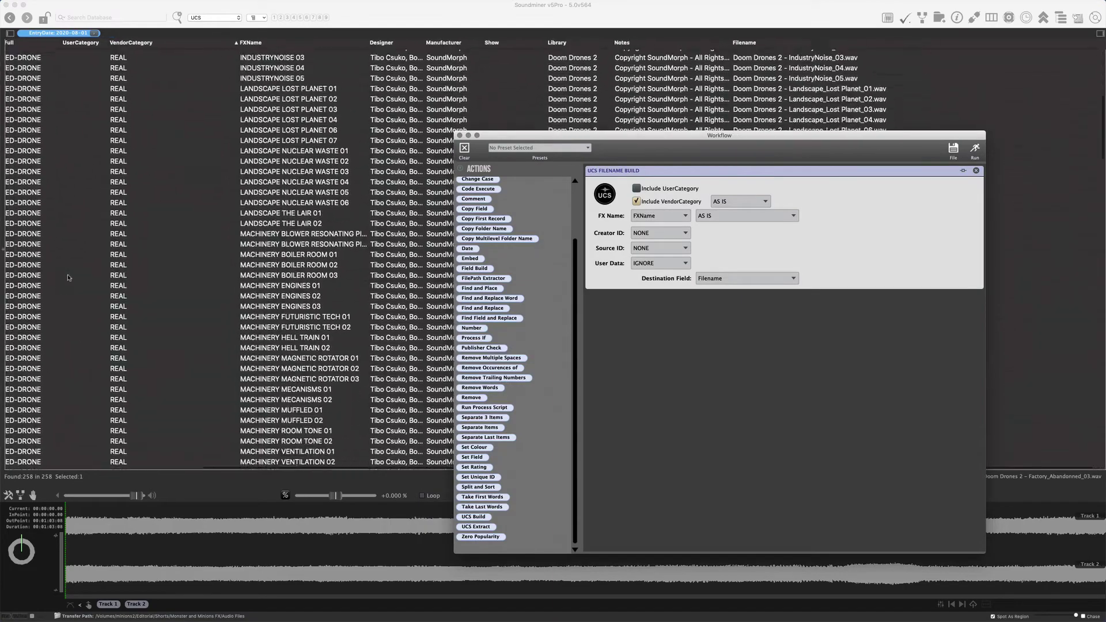
scroll(95, 366, "down", 20)
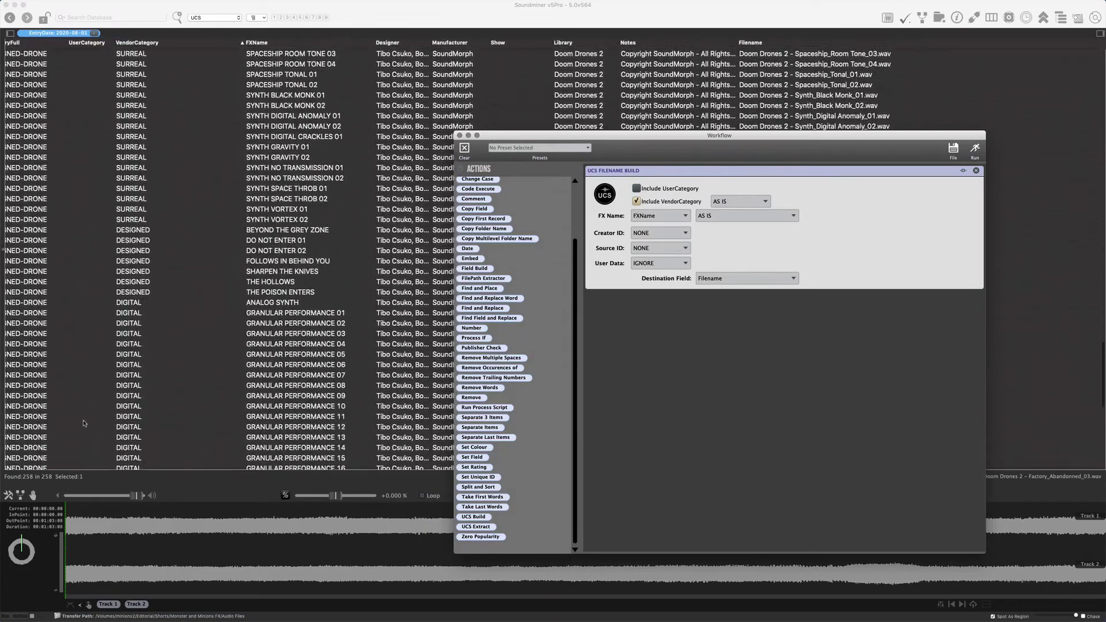
scroll(82, 62, "down", 20)
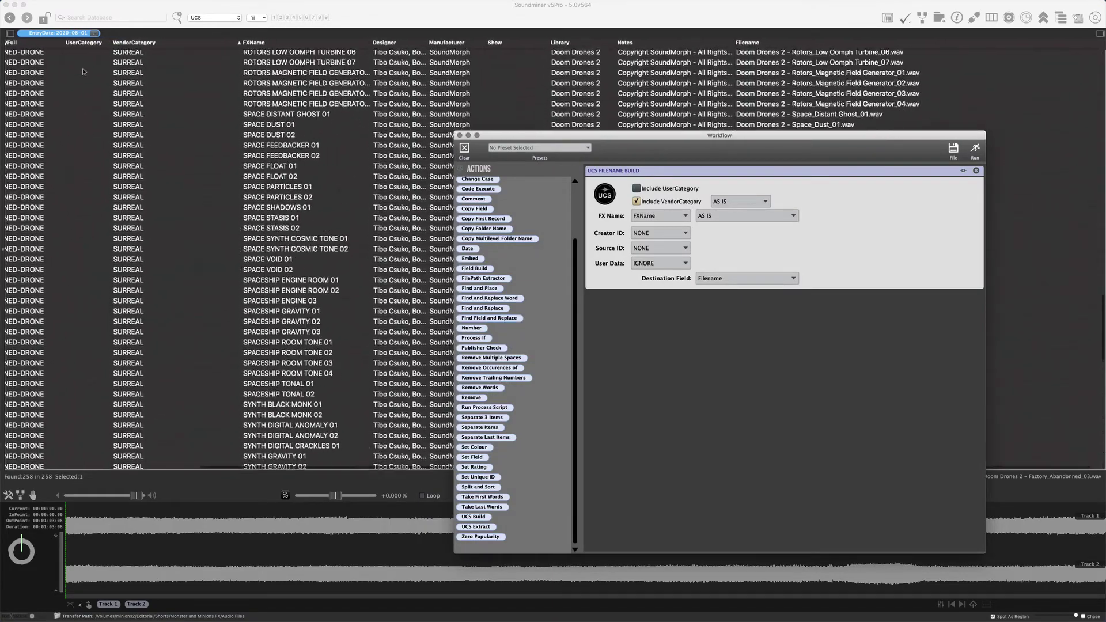
scroll(132, 68, "up", 10)
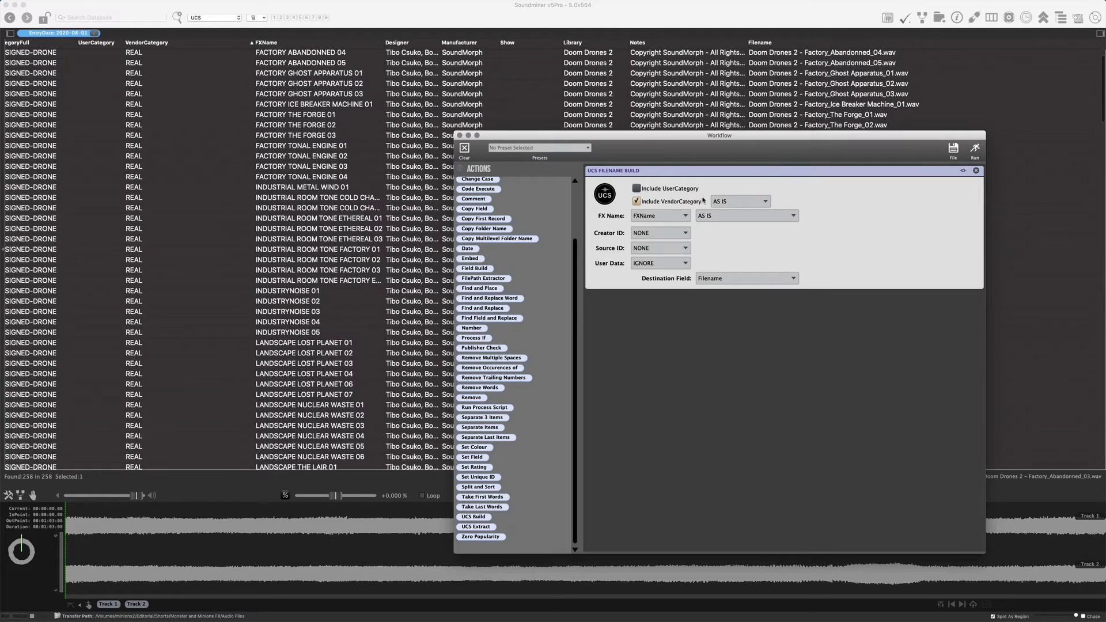
scroll(141, 204, "down", 20)
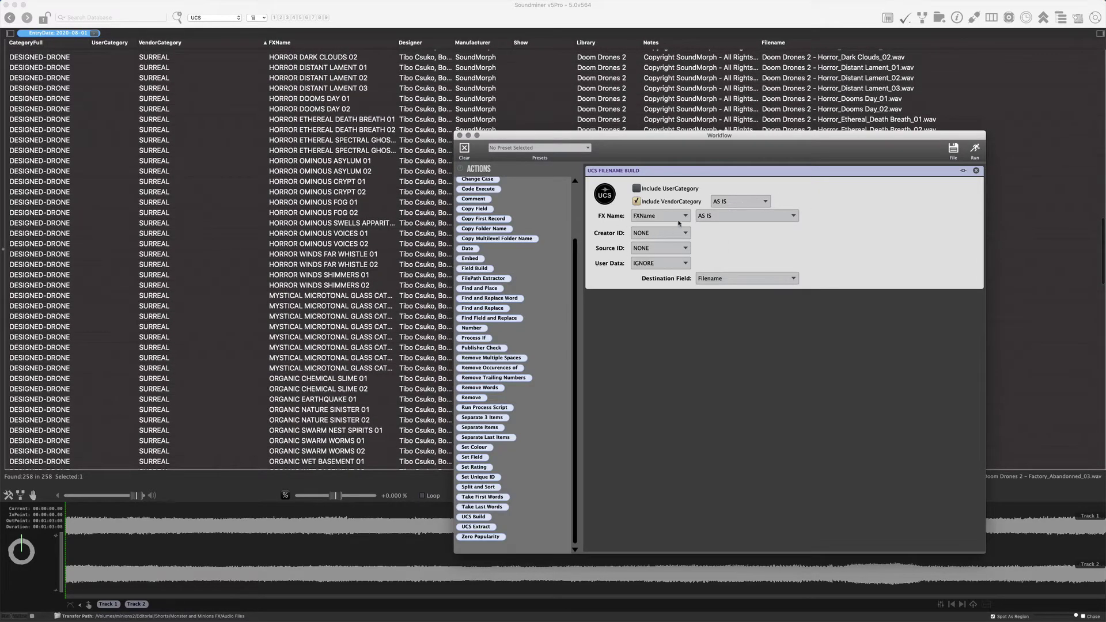
scroll(315, 154, "up", 20)
scroll(315, 155, "right", 2)
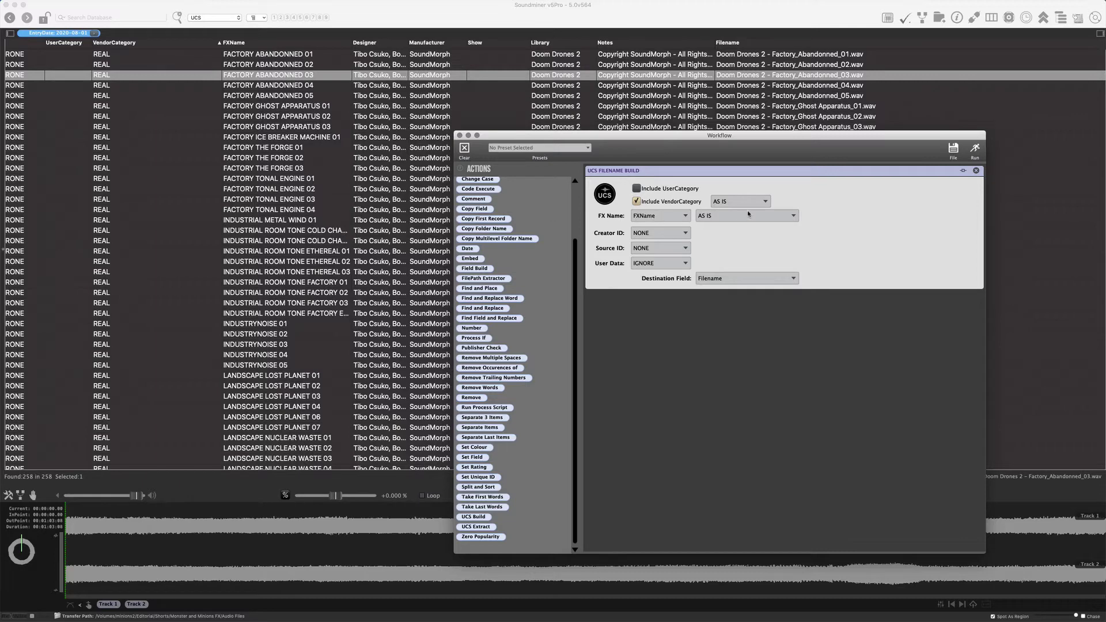
left_click(714, 216)
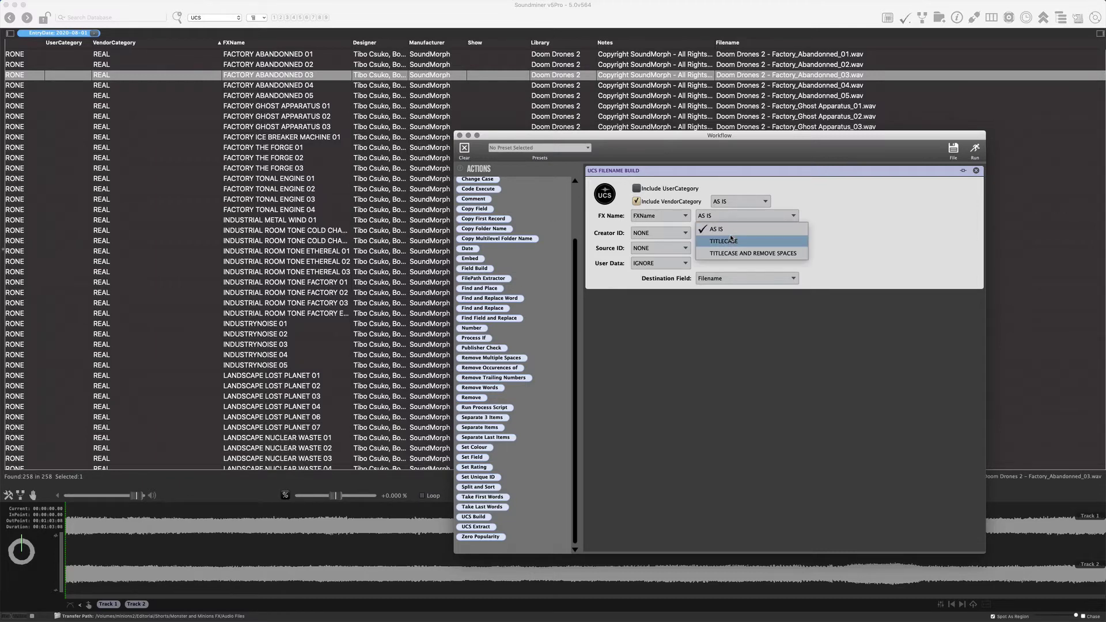
left_click(731, 241)
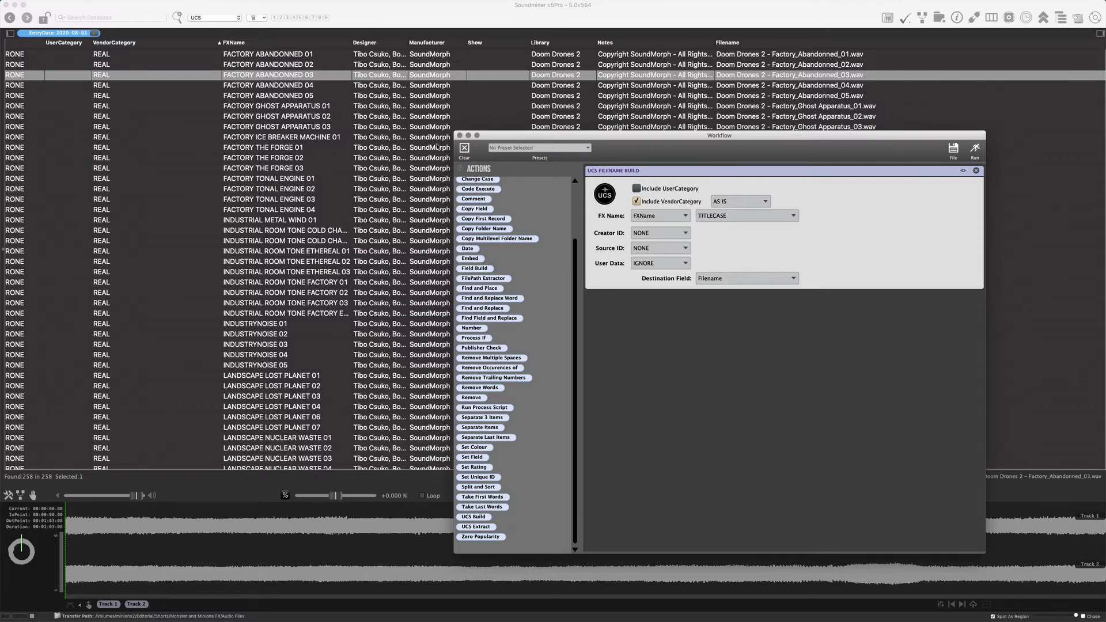
Step: Use Manufacturer as the Creator ID and Library as the Source ID
left_click(668, 238)
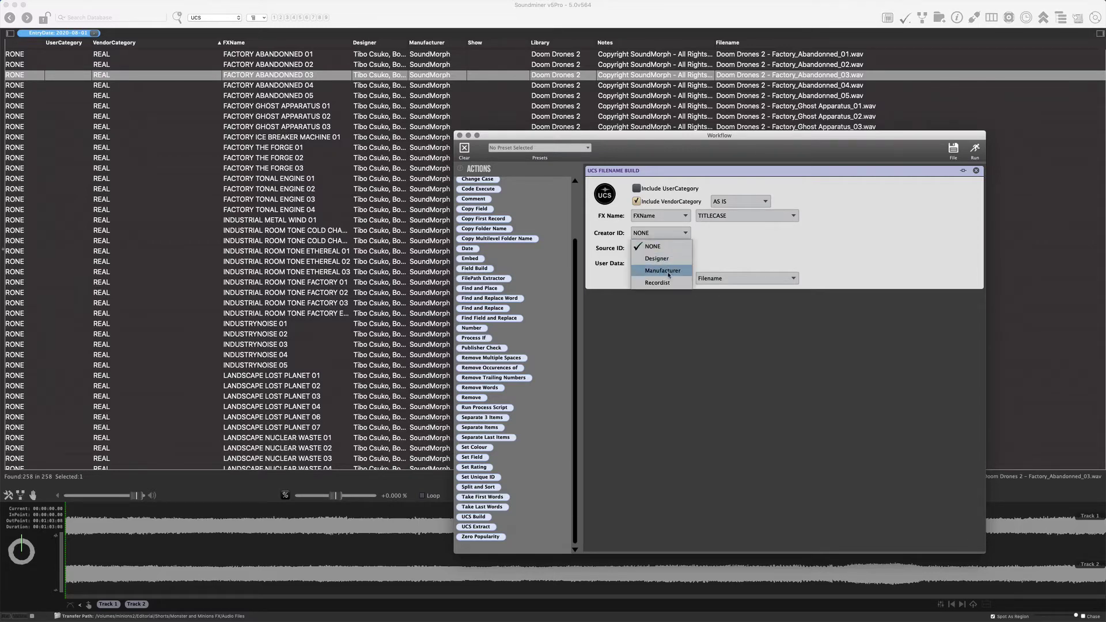
left_click(659, 257)
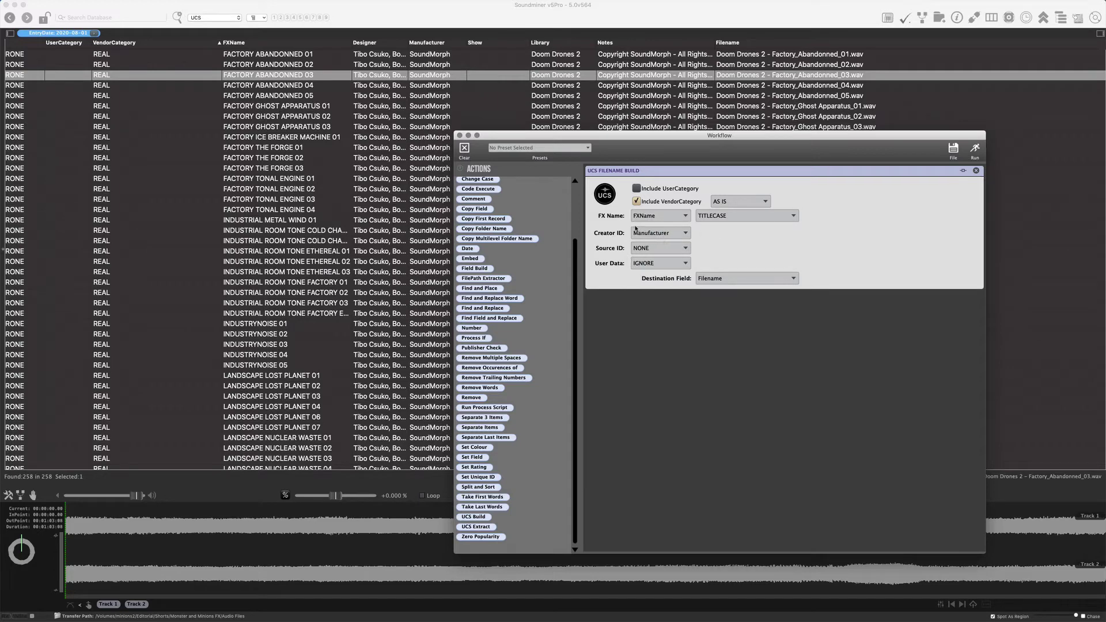
left_click(659, 249)
left_click(662, 288)
Step: Move the workflow window out of the way and select all 258 files
left_click_drag(680, 136, 738, 323)
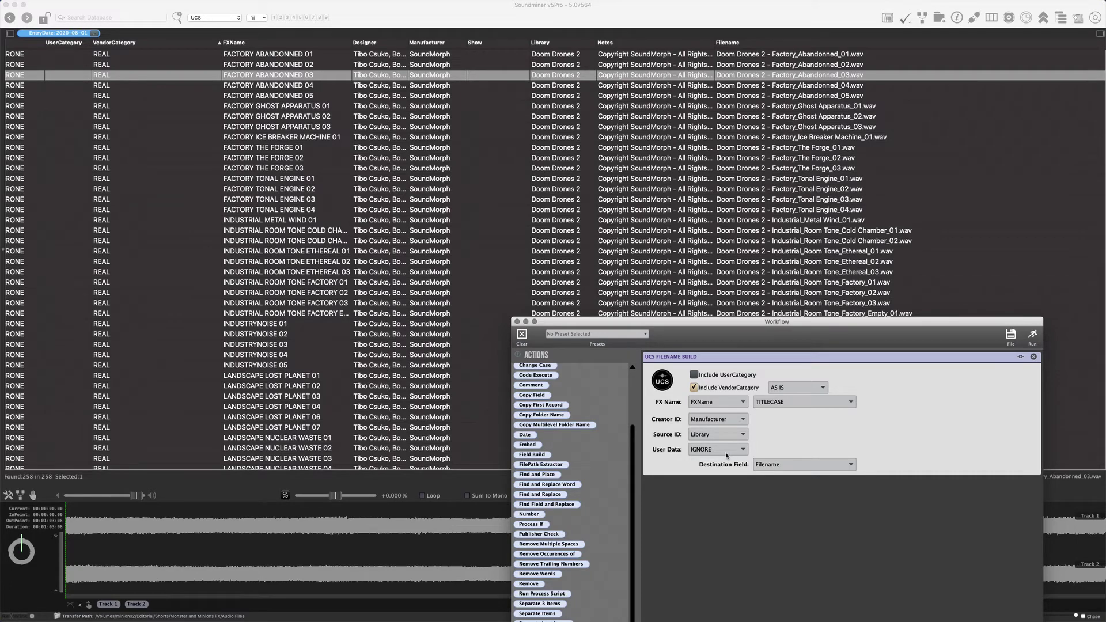
left_click(866, 79)
key("super+a")
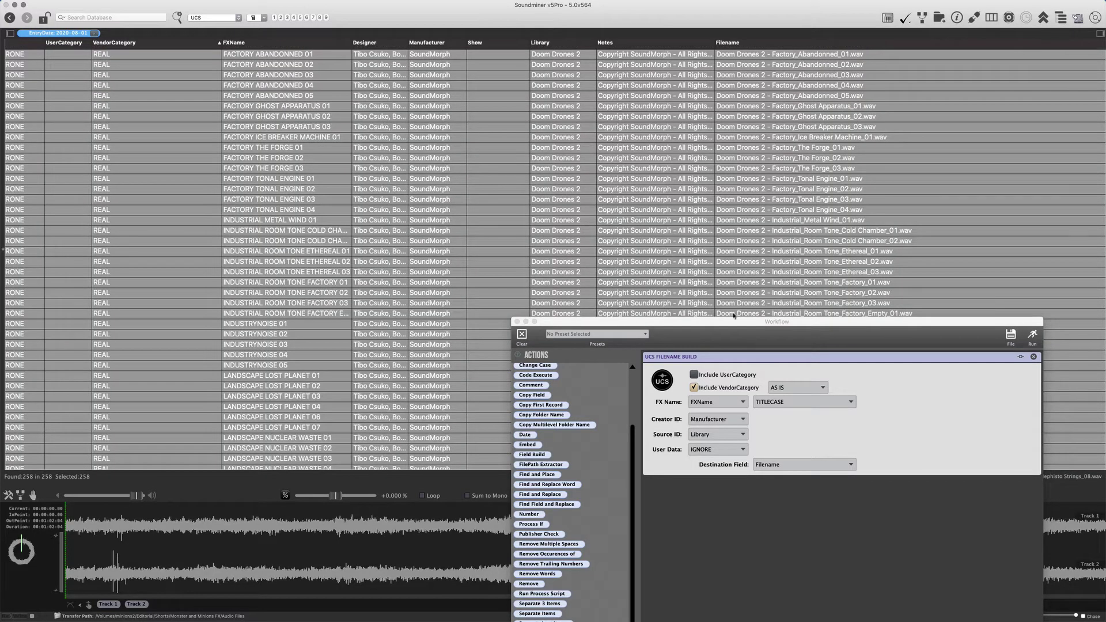
left_click_drag(733, 316, 468, 337)
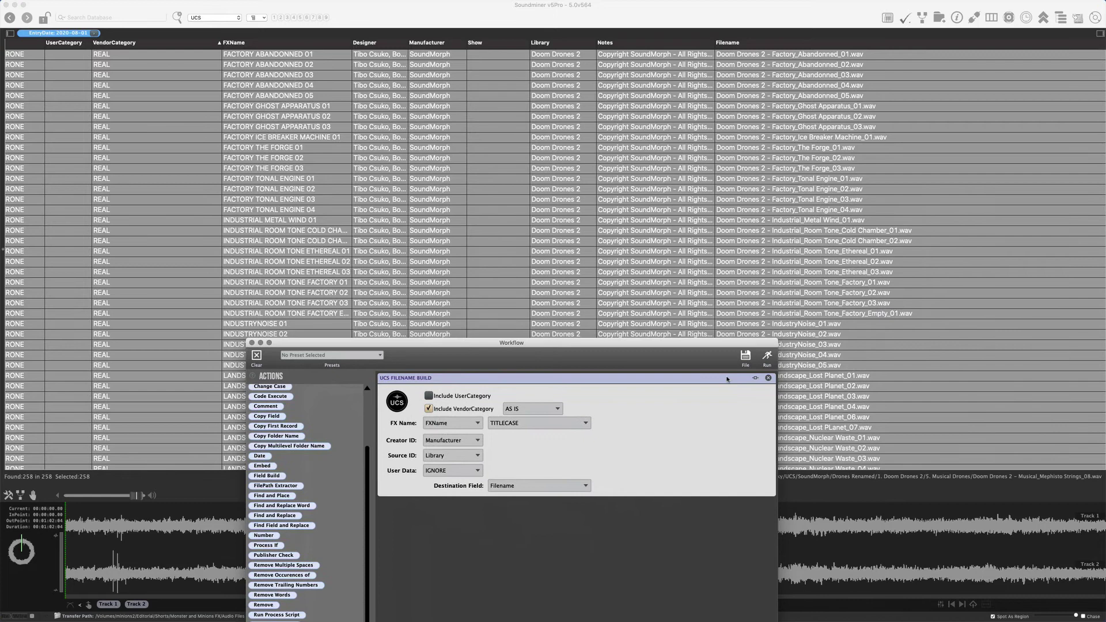
left_click(767, 357)
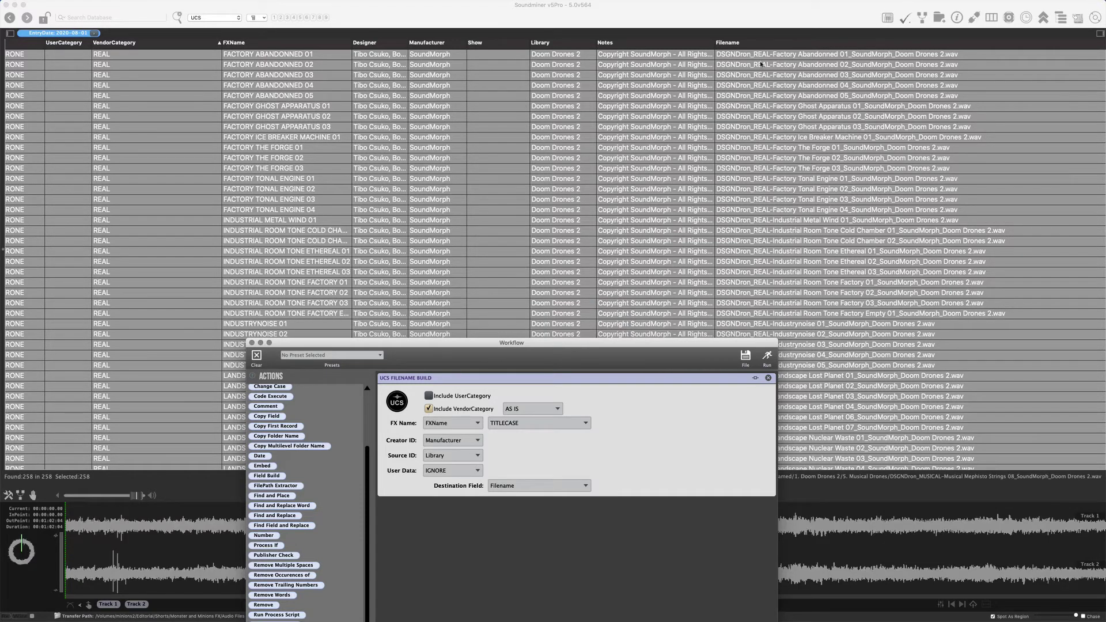
scroll(756, 92, "down", 20)
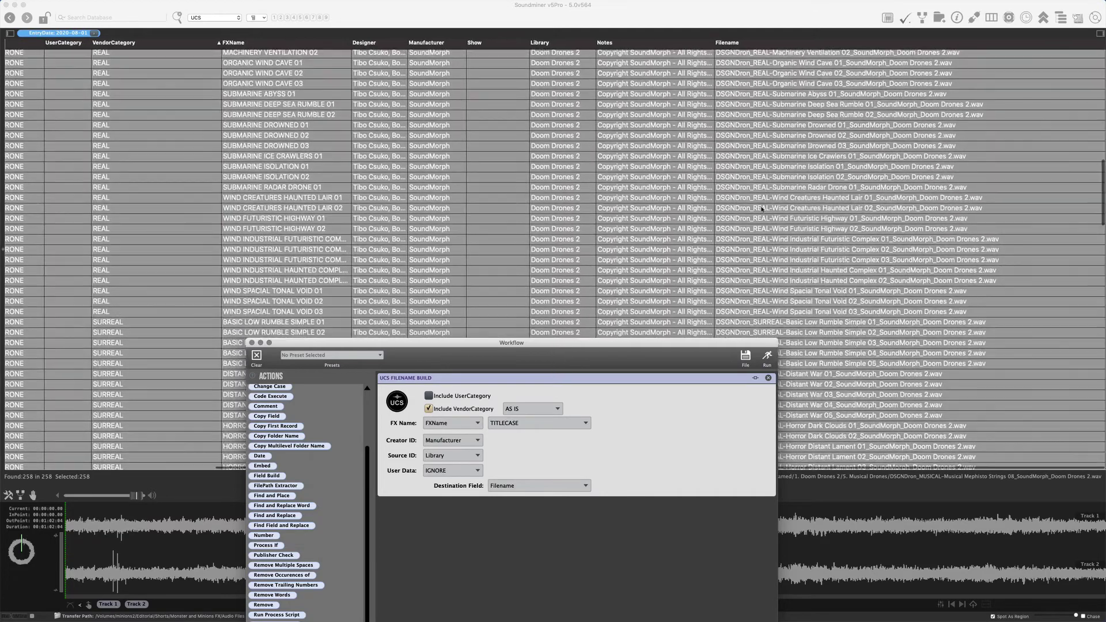
scroll(764, 222, "down", 20)
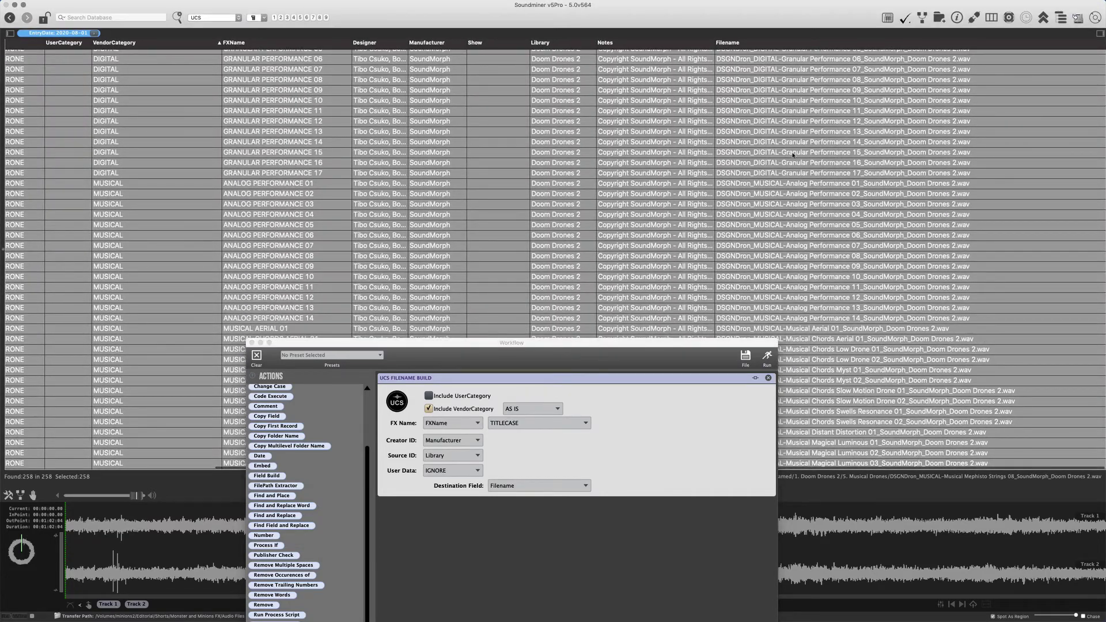
left_click(792, 154)
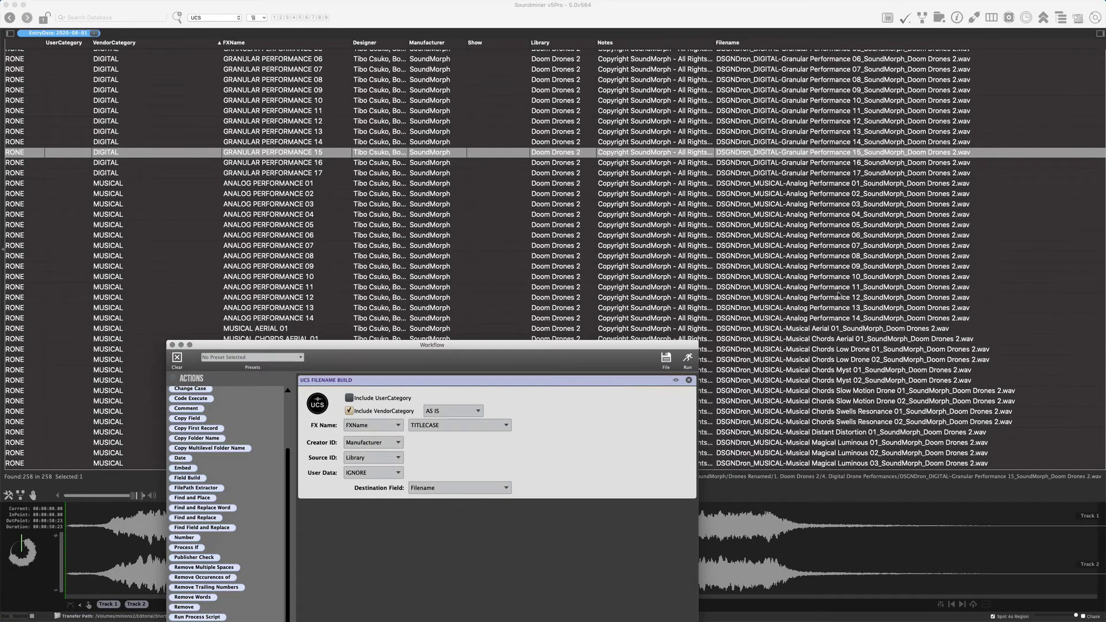
scroll(838, 295, "up", 1)
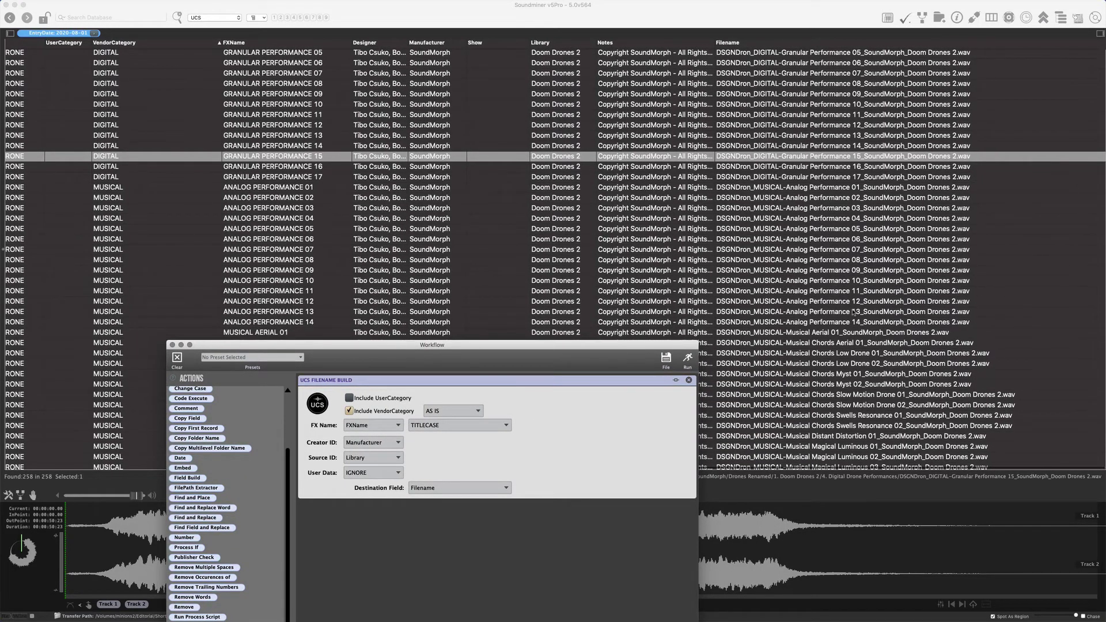
Step: Bypass the UCS Filename Build step and add a Find & Replace step
left_click_drag(552, 344, 798, 266)
left_click(921, 302)
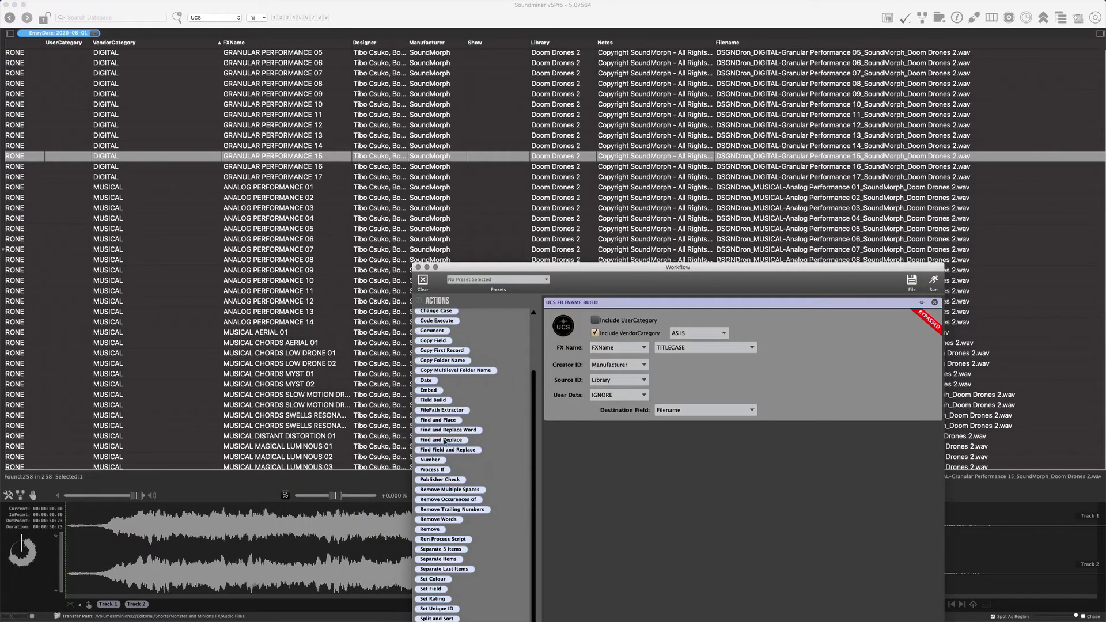
left_click_drag(444, 440, 708, 435)
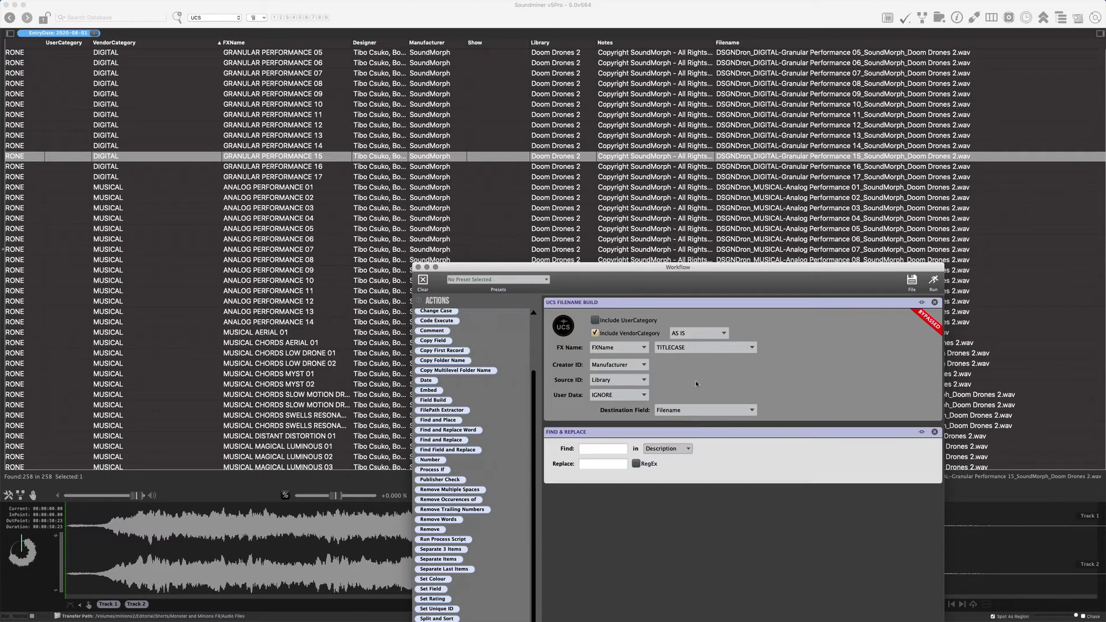
left_click_drag(730, 281, 746, 266)
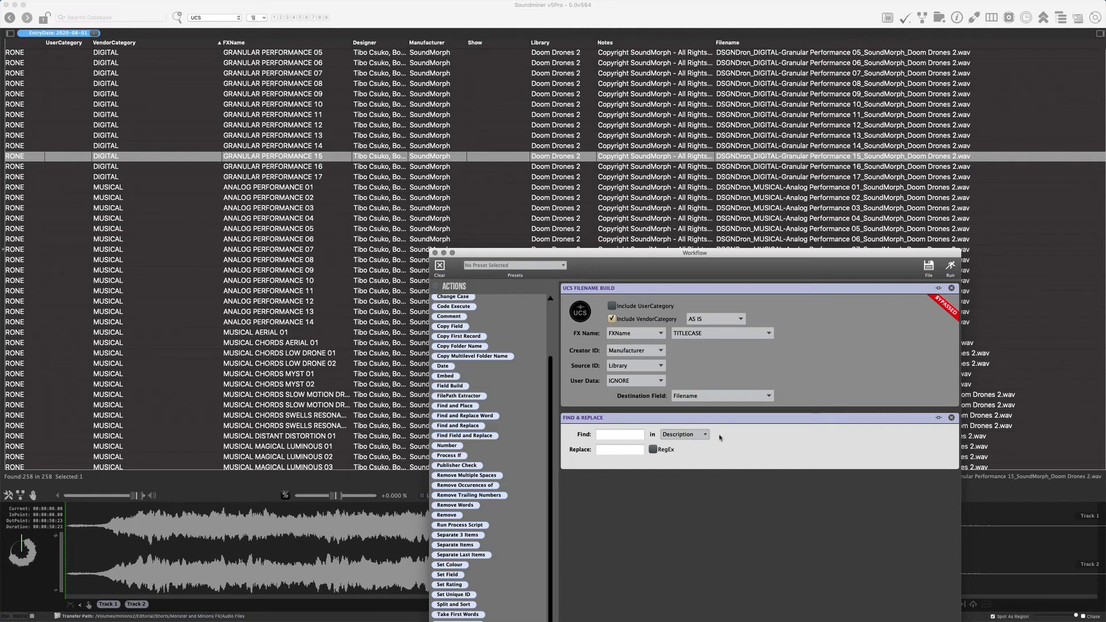
Step: Set the Find & Replace to swap SoundMorph for Smorph in Filename
left_click(684, 434)
left_click(679, 395)
left_click(629, 434)
type("SoundMorph")
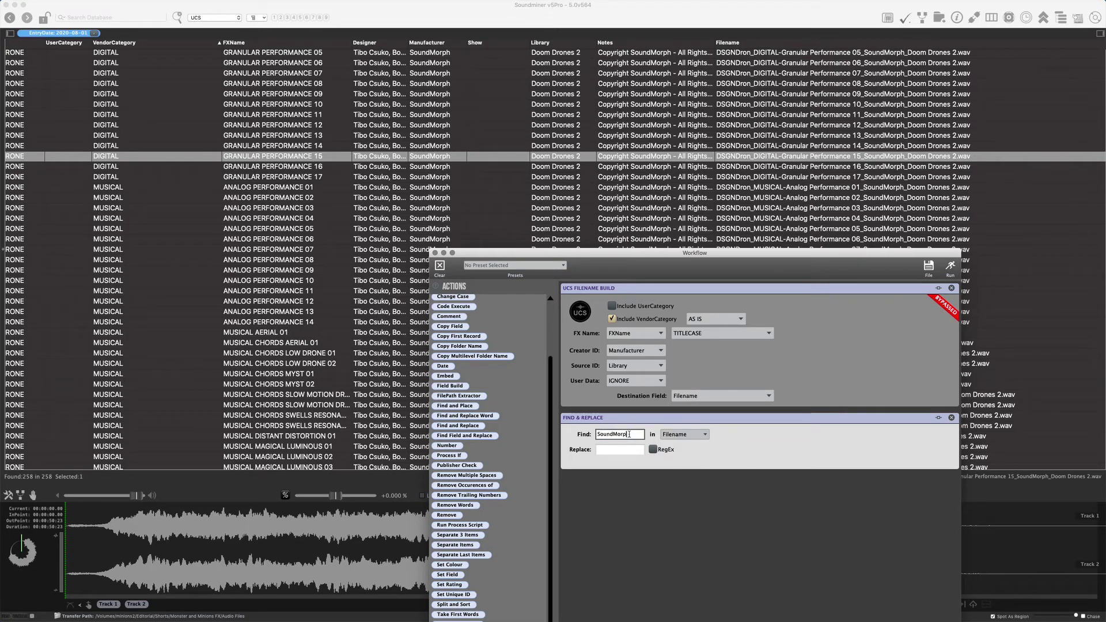
key("Tab")
type("Smo")
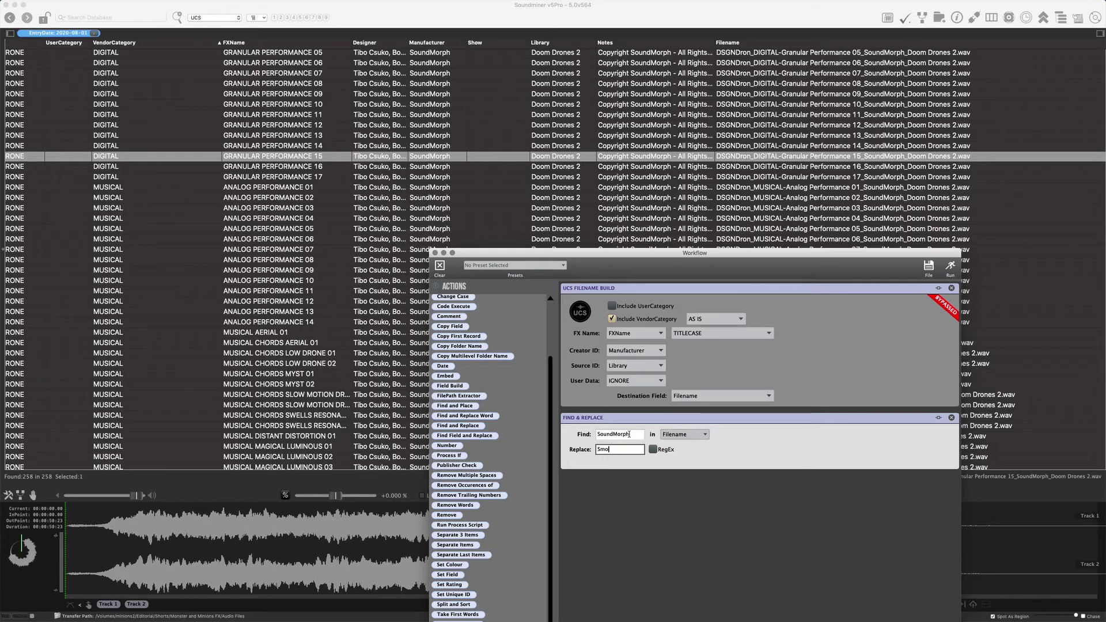
type("rph")
Step: Select all 258 files and run the SoundMorph-to-Smorph rename
left_click_drag(836, 253, 799, 246)
left_click(882, 167)
key("super+a")
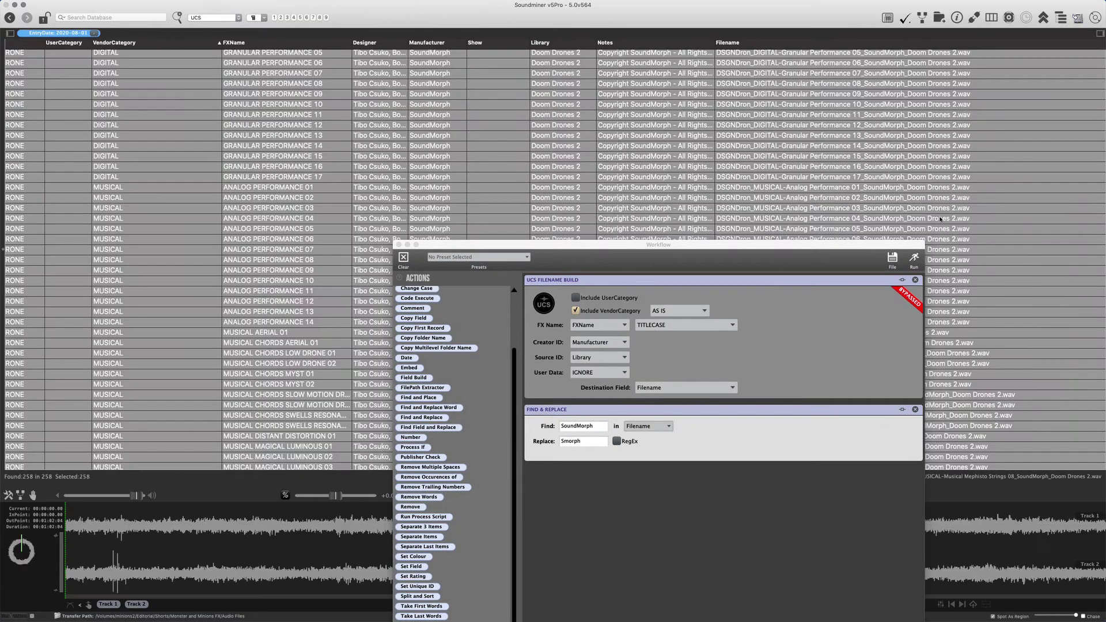
left_click(914, 261)
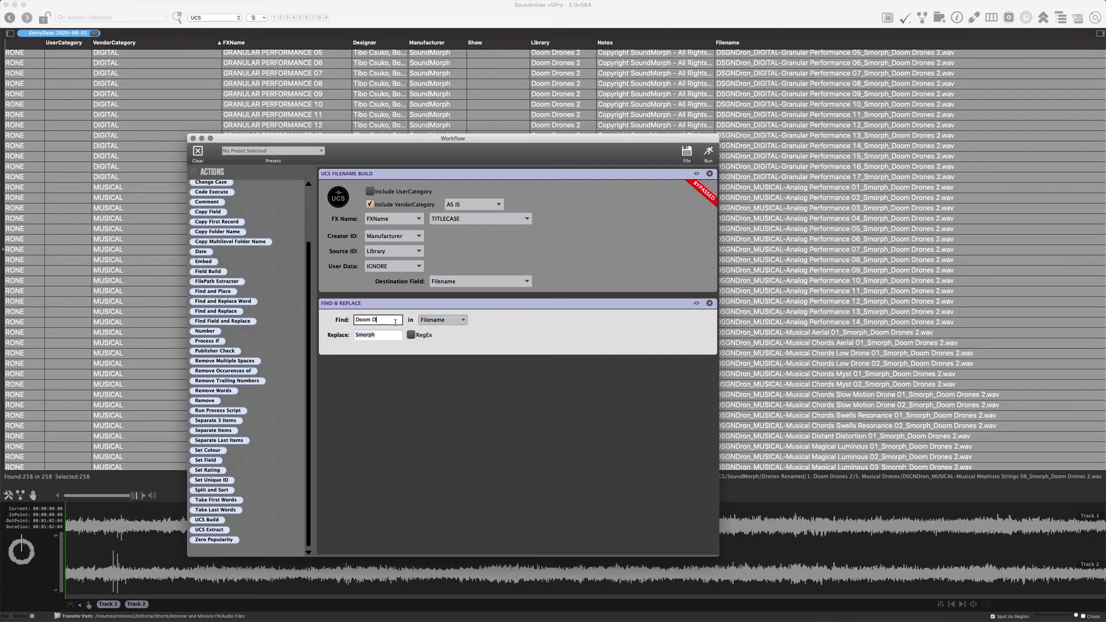
Step: Change the Find text to 'Doom Drones 2' and the replacement to 'DD2', then run it
key("BackSpace")
key("BackSpace")
key("BackSpace")
key("BackSpace")
key("BackSpace")
key("BackSpace")
type("Doom Drones 2")
key("Tab")
type("Dron")
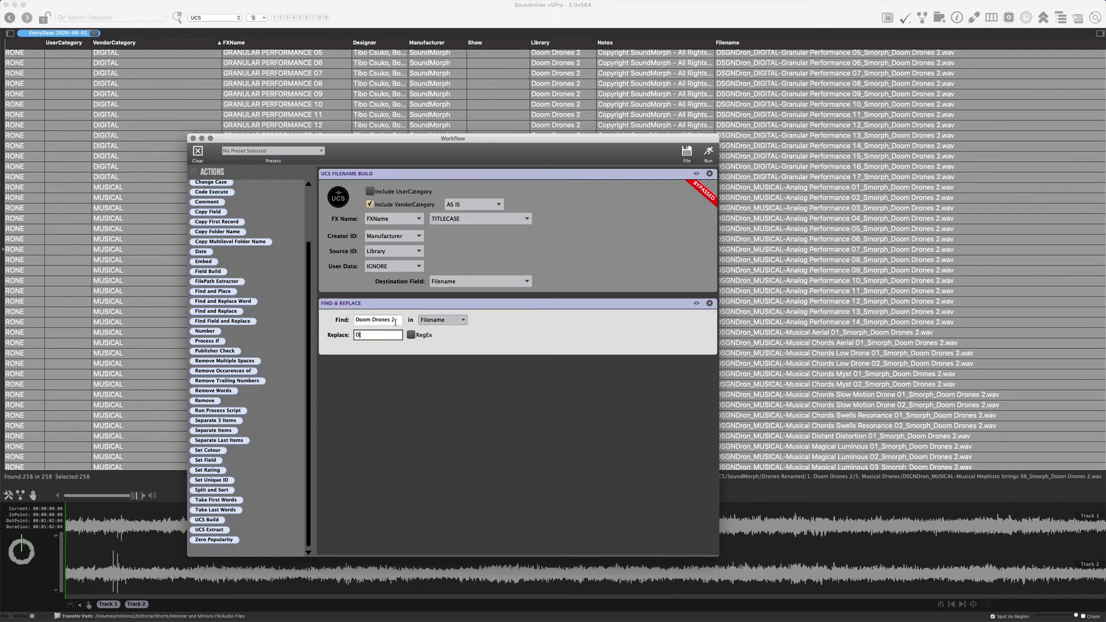
type("es 2")
key("BackSpace")
key("BackSpace")
key("BackSpace")
left_click(708, 153)
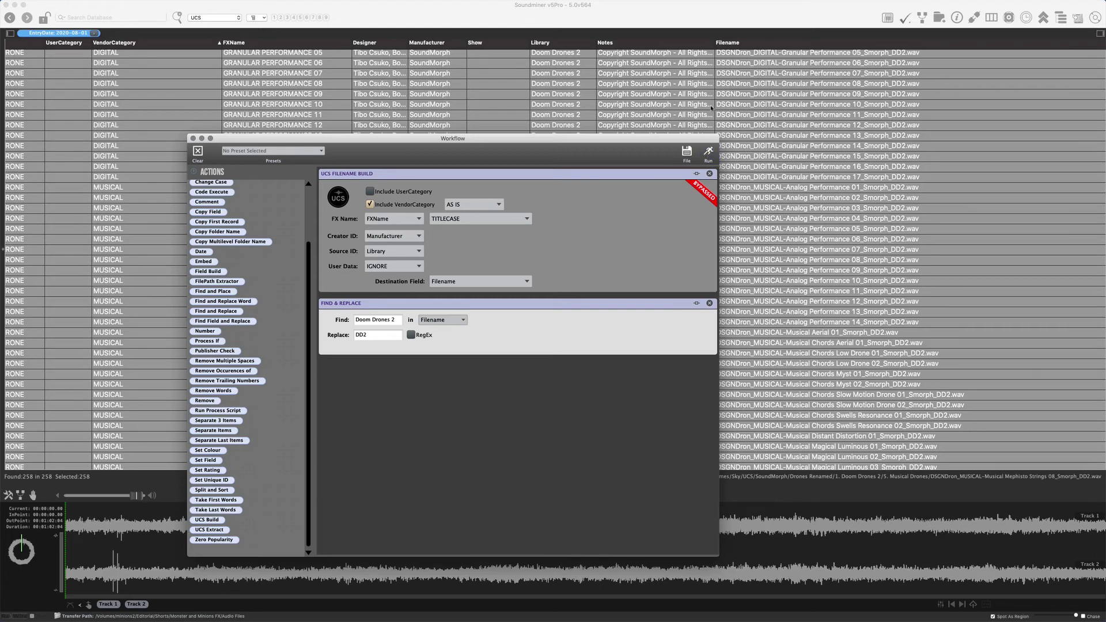
left_click_drag(443, 151, 593, 224)
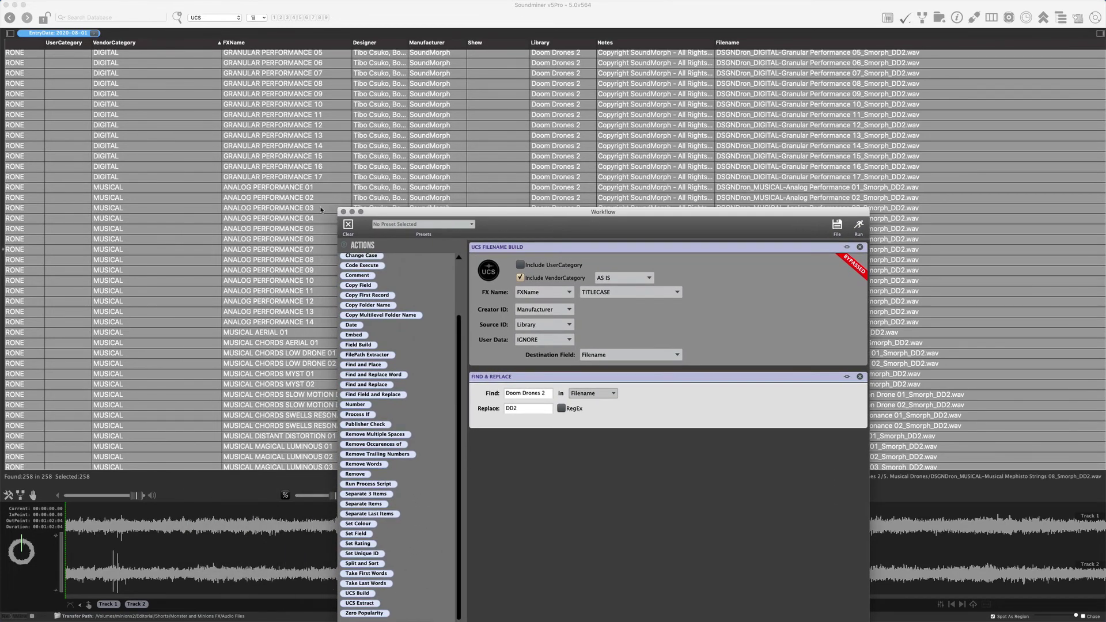
Step: Close the workflow, preview Analog Performance 03, and scroll through the renamed _Smorph_DD2 files
left_click(343, 211)
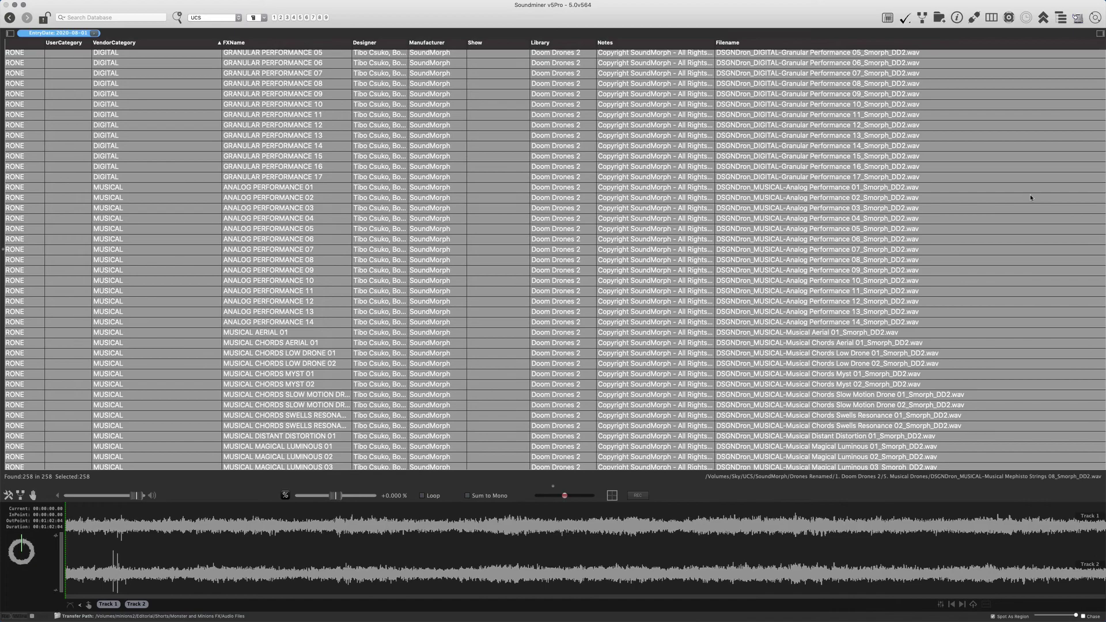
left_click(807, 212)
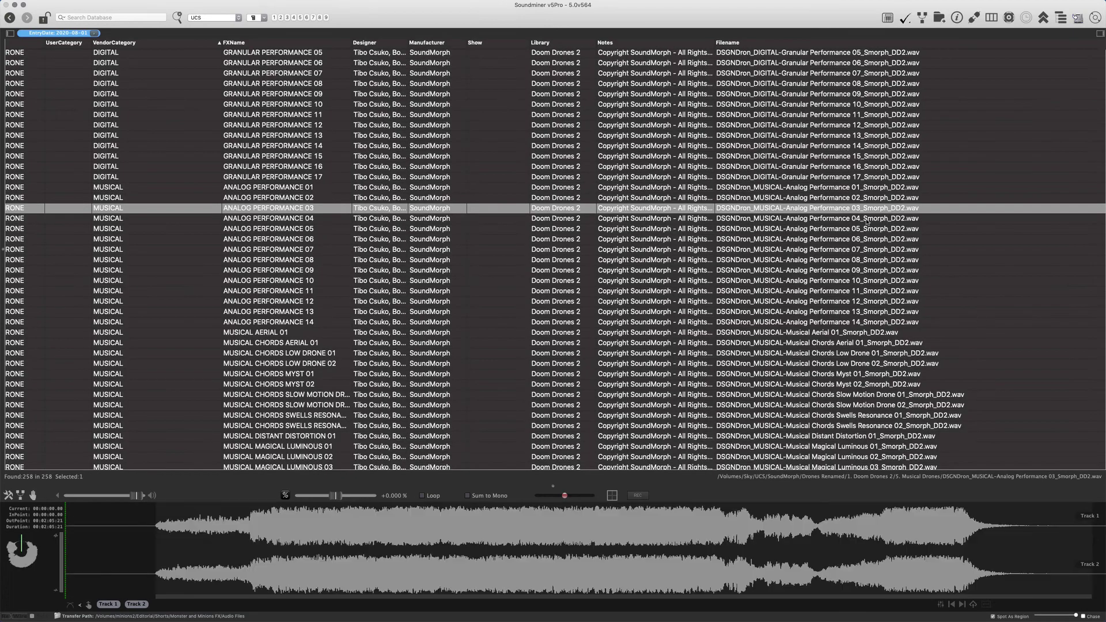
scroll(843, 217, "down", 5)
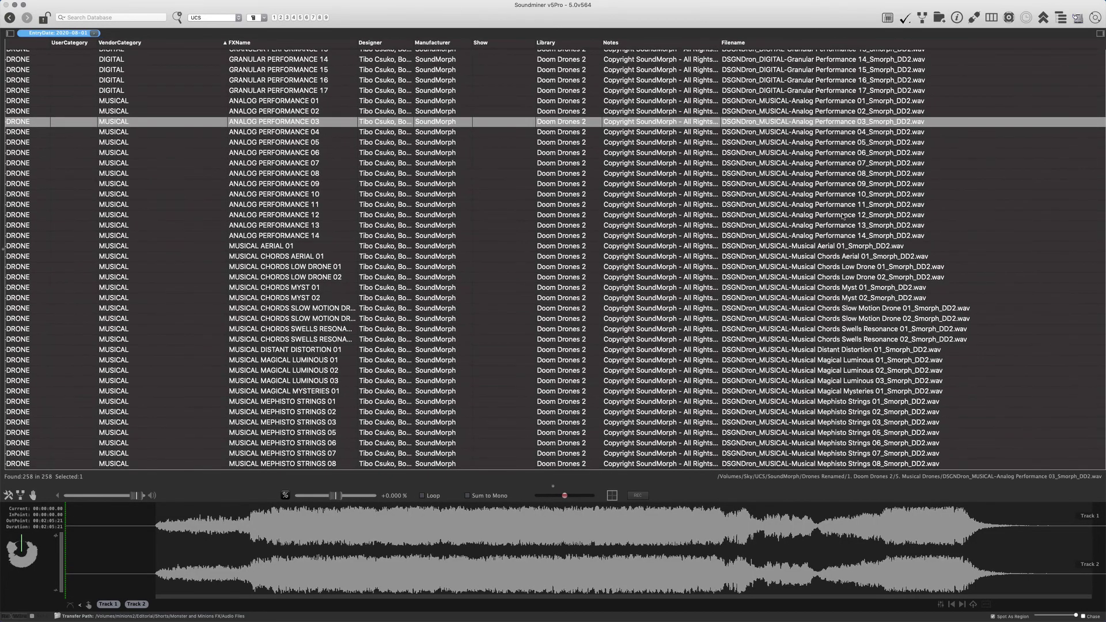
scroll(843, 217, "up", 15)
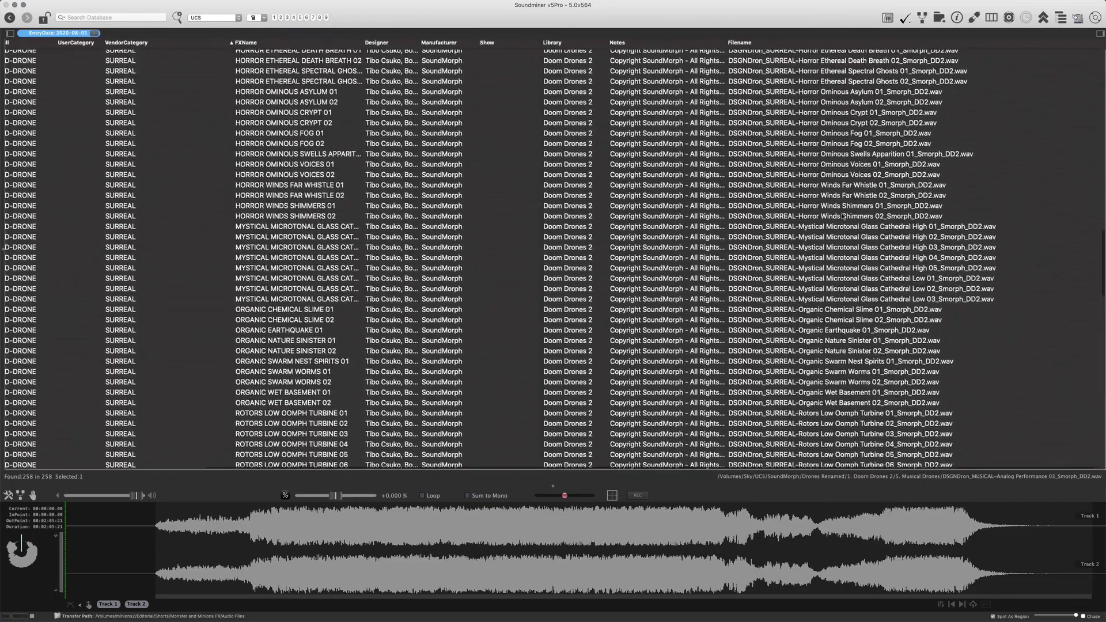
scroll(842, 217, "left", 2)
scroll(842, 216, "up", 5)
scroll(843, 217, "left", 4)
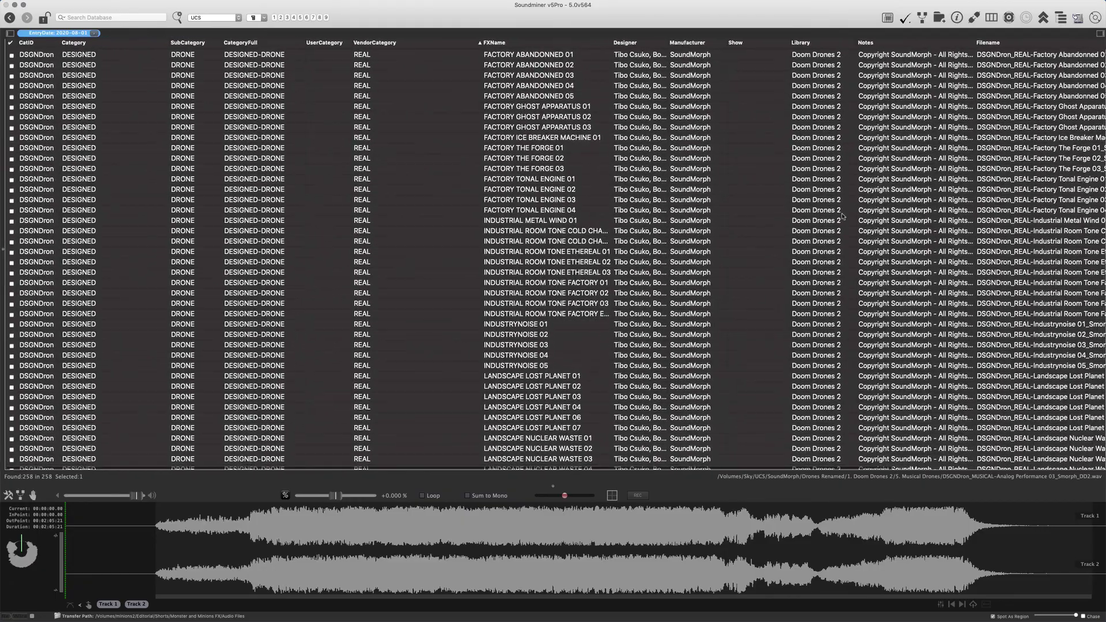
Step: Select all 258 files and mirror them to Downloads using the Library/Category/SubCategory structure with embedded metadata
left_click(758, 255)
key("super+a")
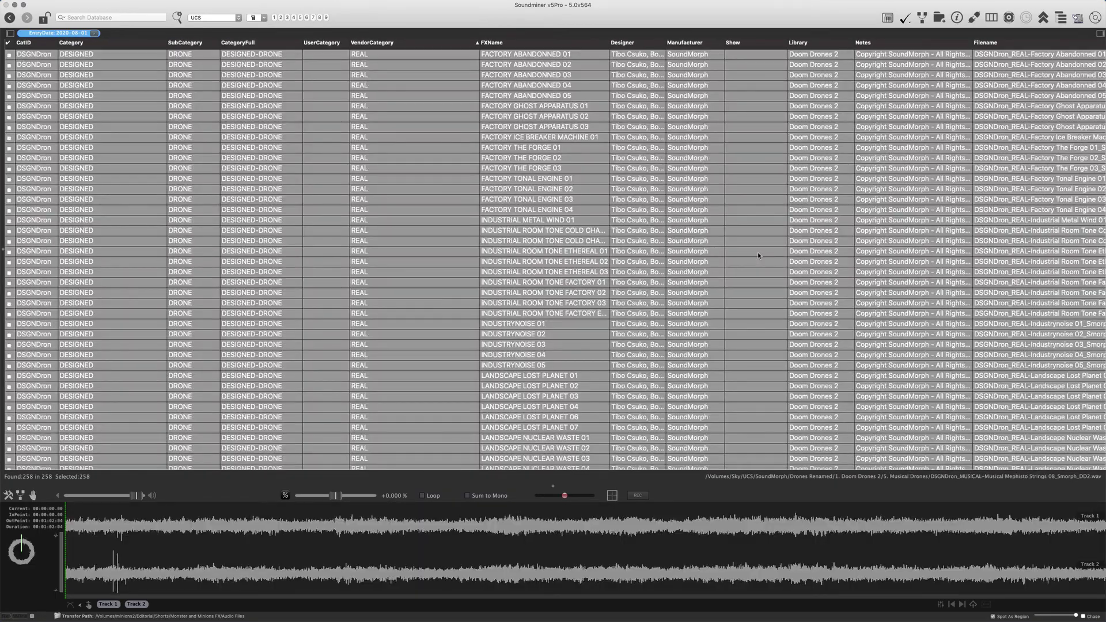
key("super+m")
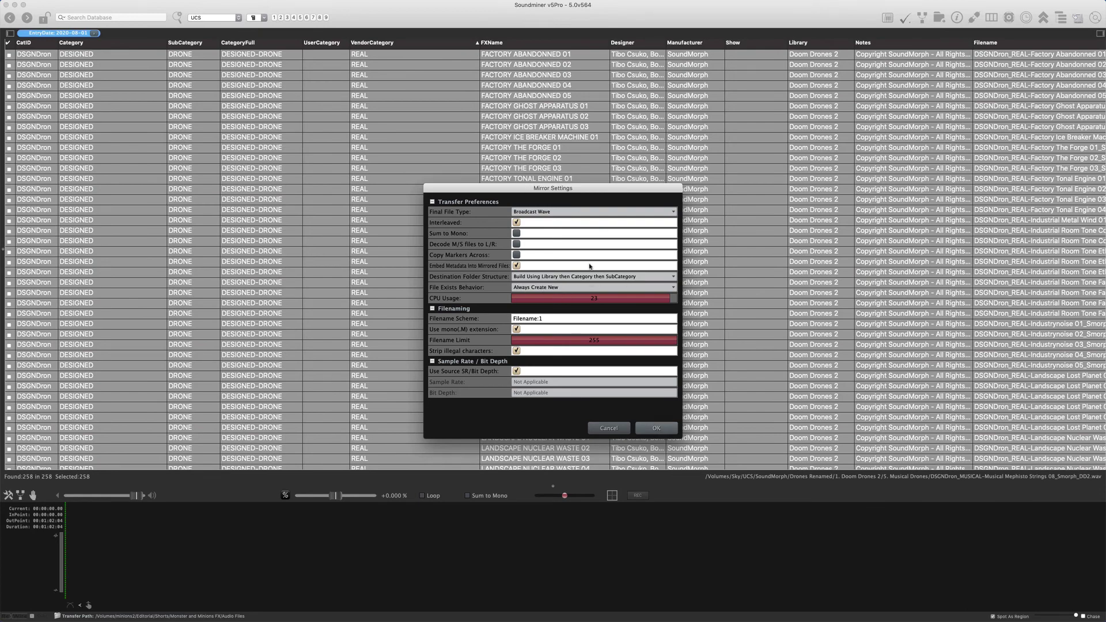
key("Return")
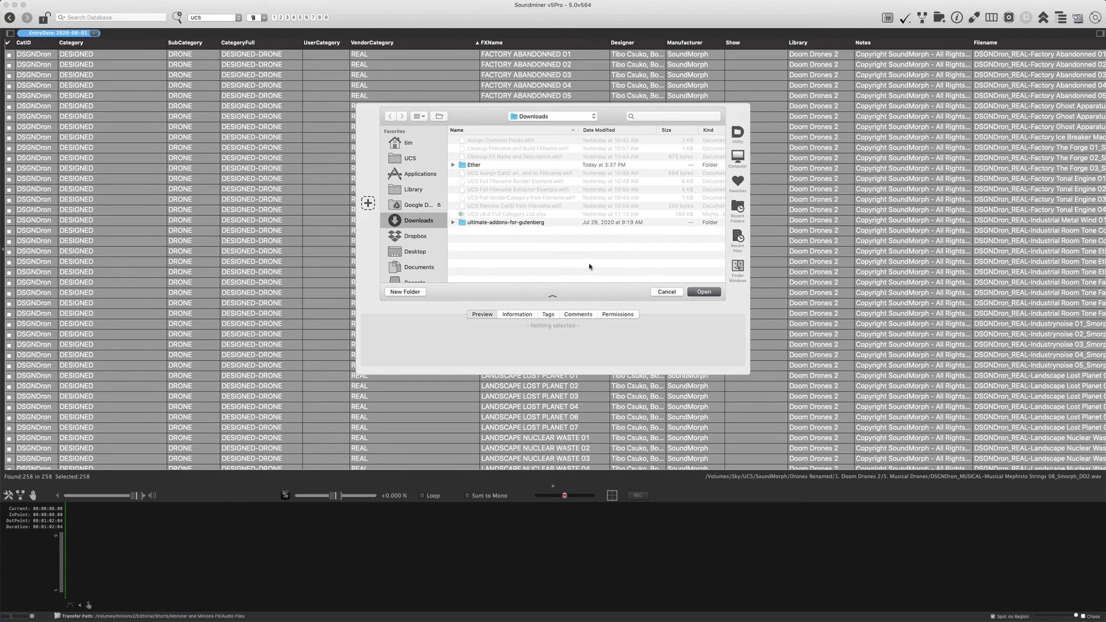
key("Return")
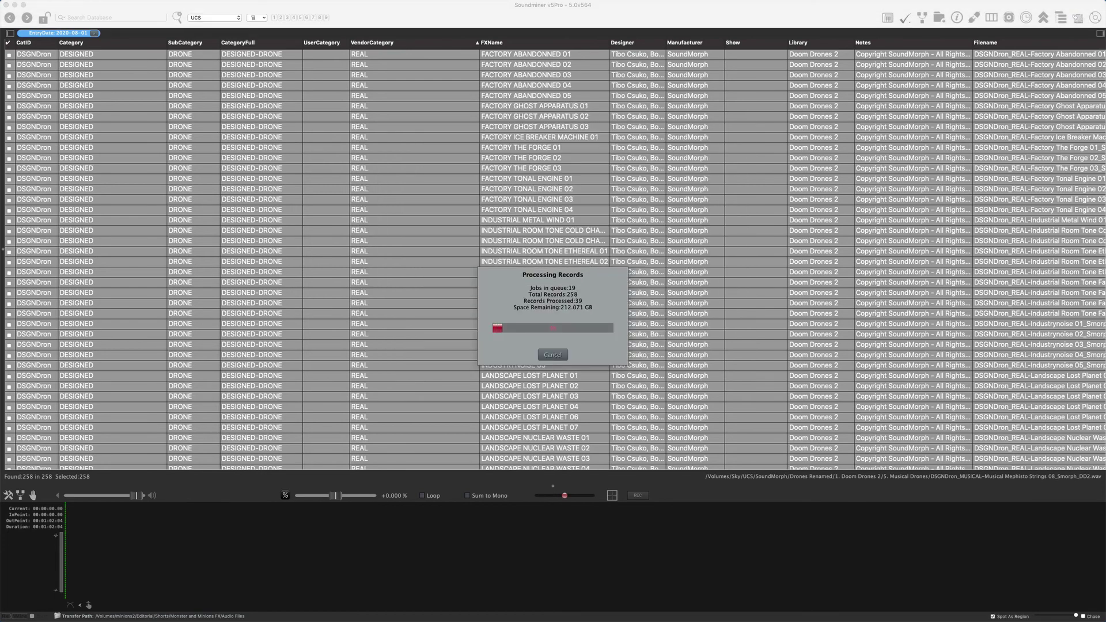
Step: Open a Finder window on Downloads and enter the Doom Drones 2 folder
key("super+n")
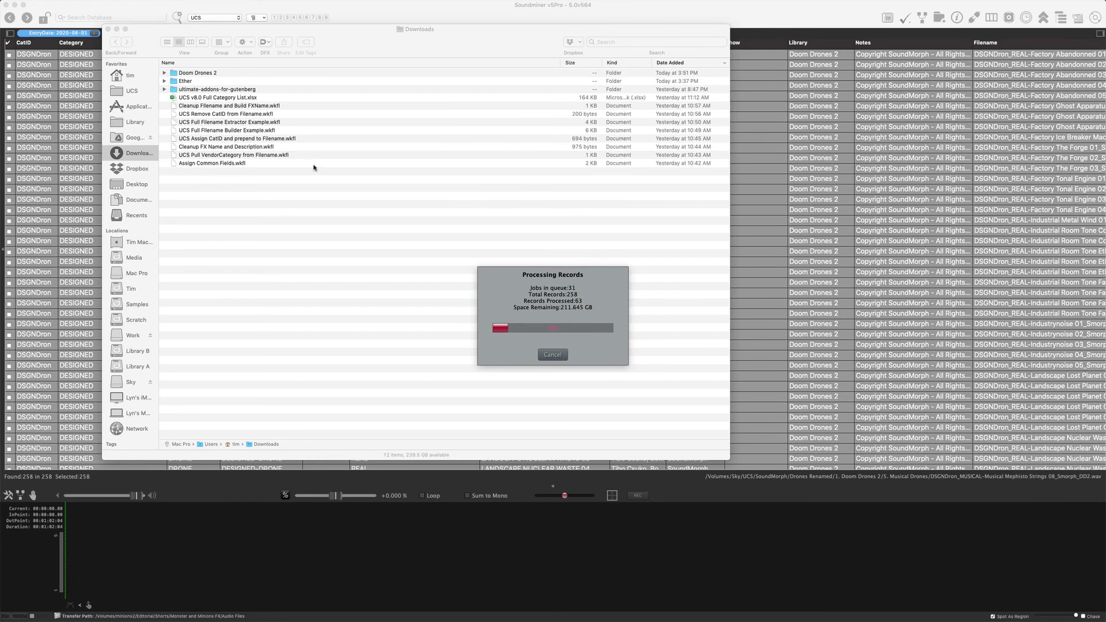
left_click(199, 74)
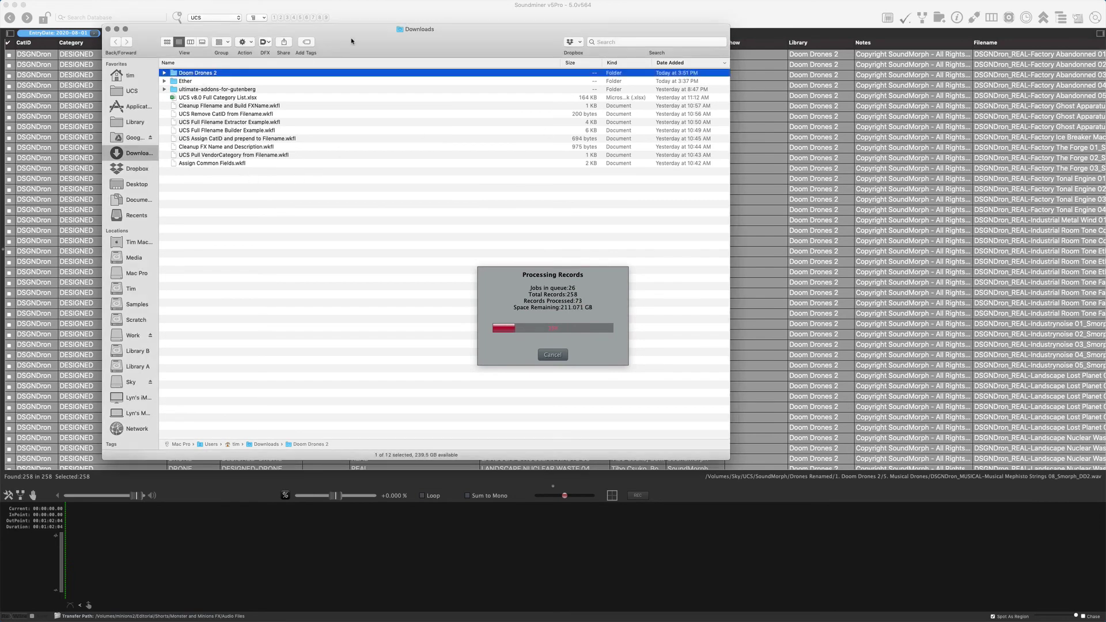
key("super+Down")
left_click_drag(351, 41, 781, 135)
Step: Expand DESIGNED and DRONE to check the _Smorph_DD2.wav files, then collapse DRONE
left_click(649, 171)
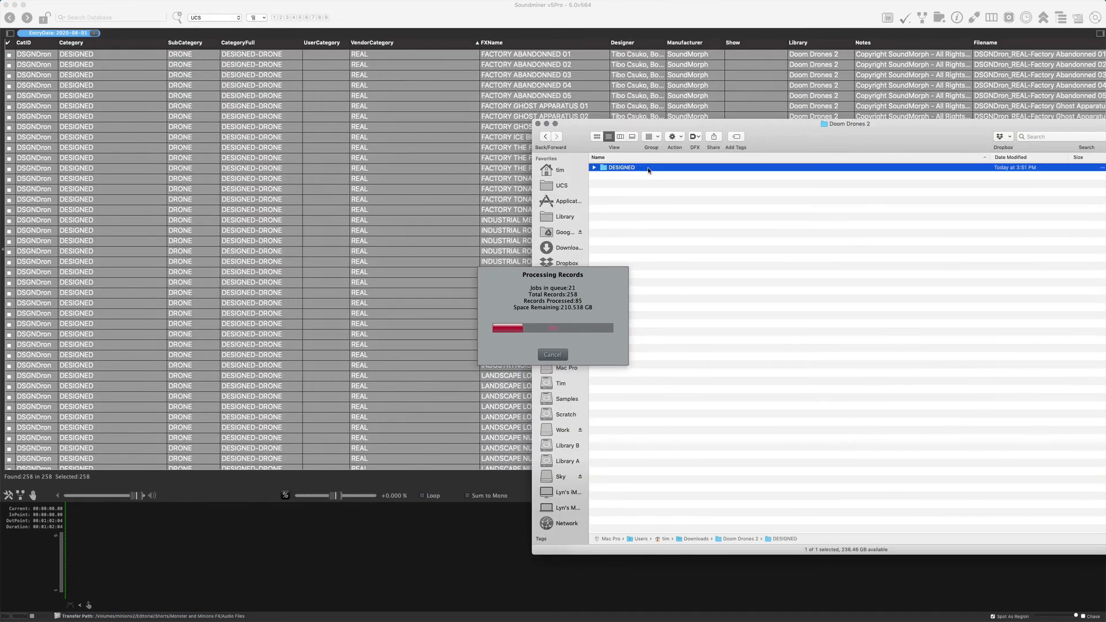
key("Right")
key("Down")
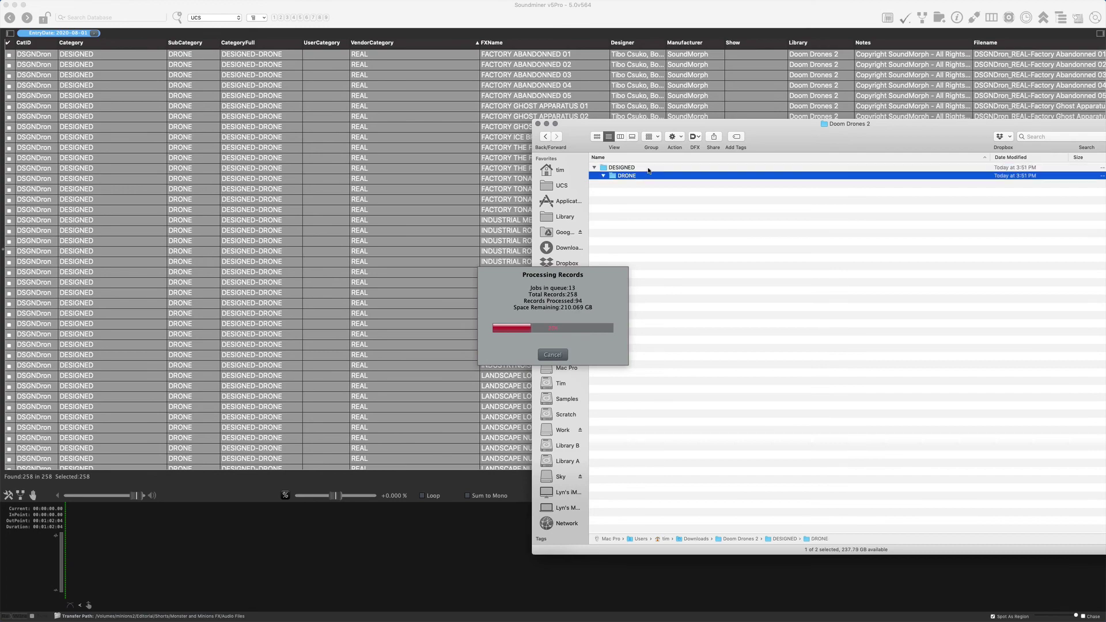
key("Right")
left_click_drag(736, 124, 864, 90)
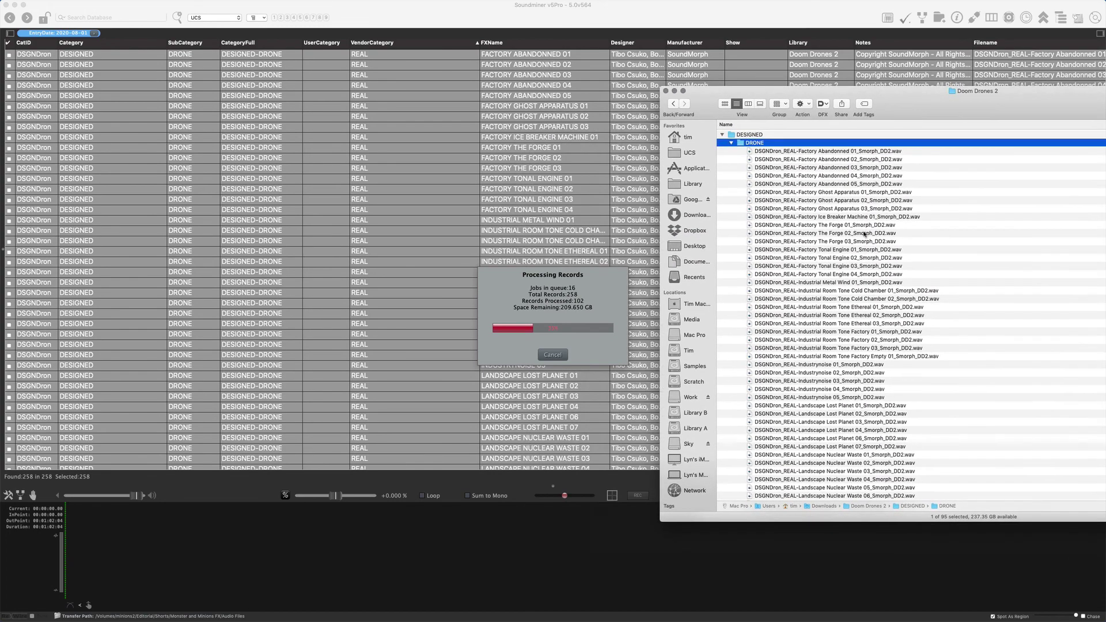
scroll(831, 259, "down", 15)
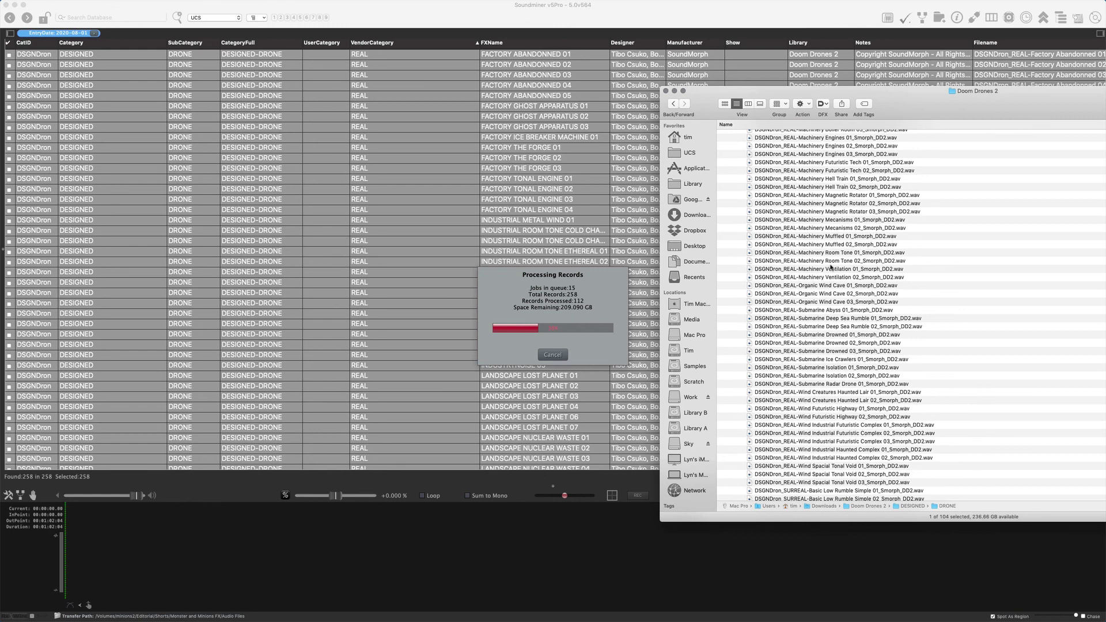
scroll(832, 267, "down", 4)
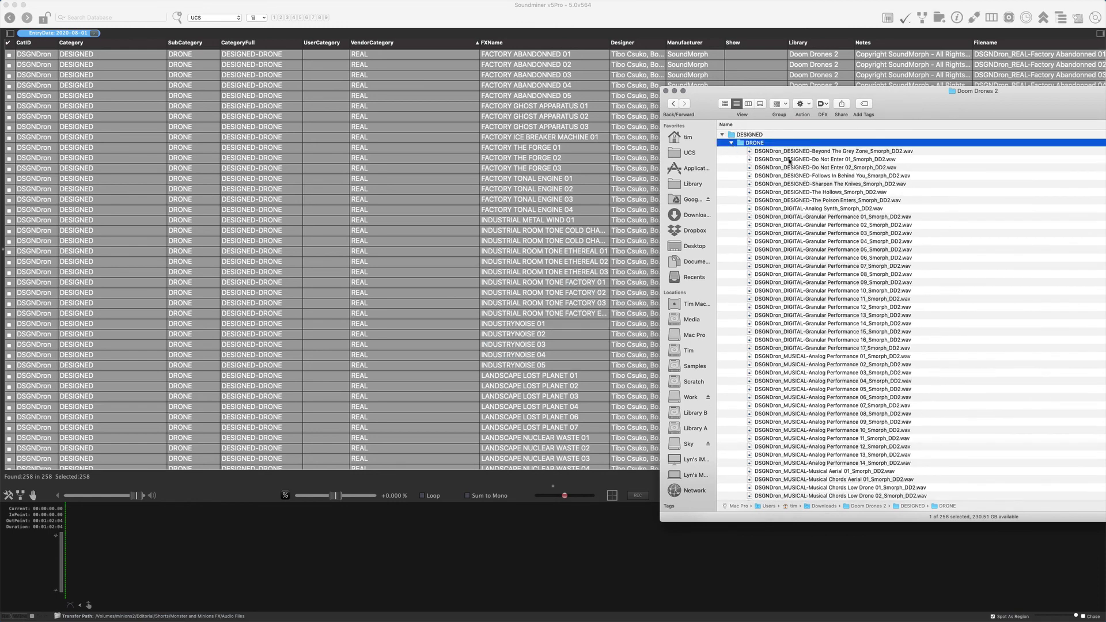
left_click(731, 143)
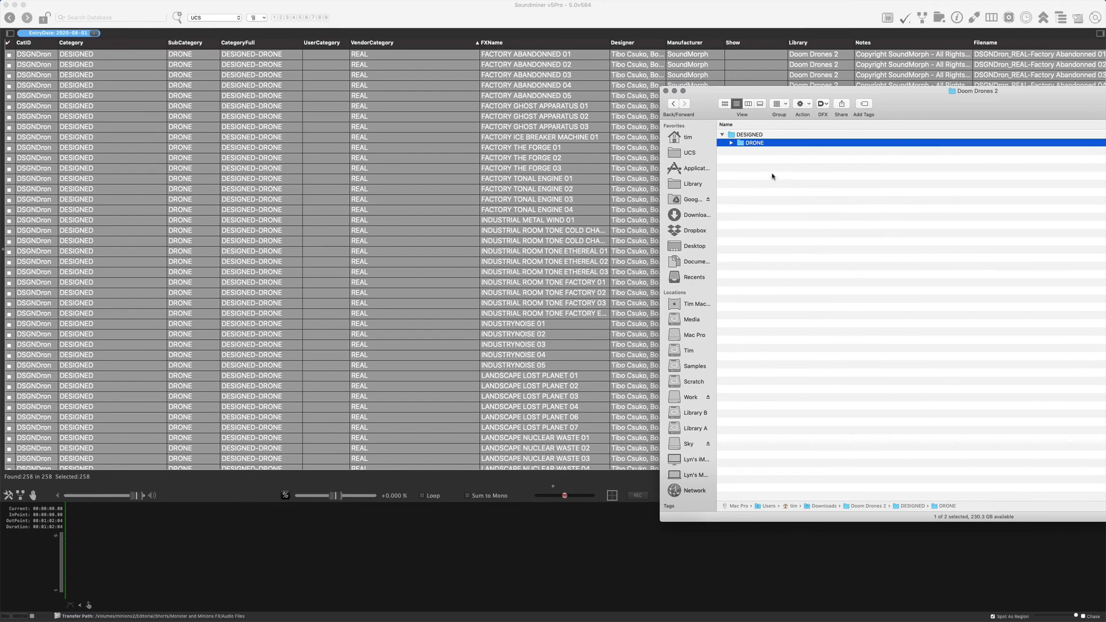